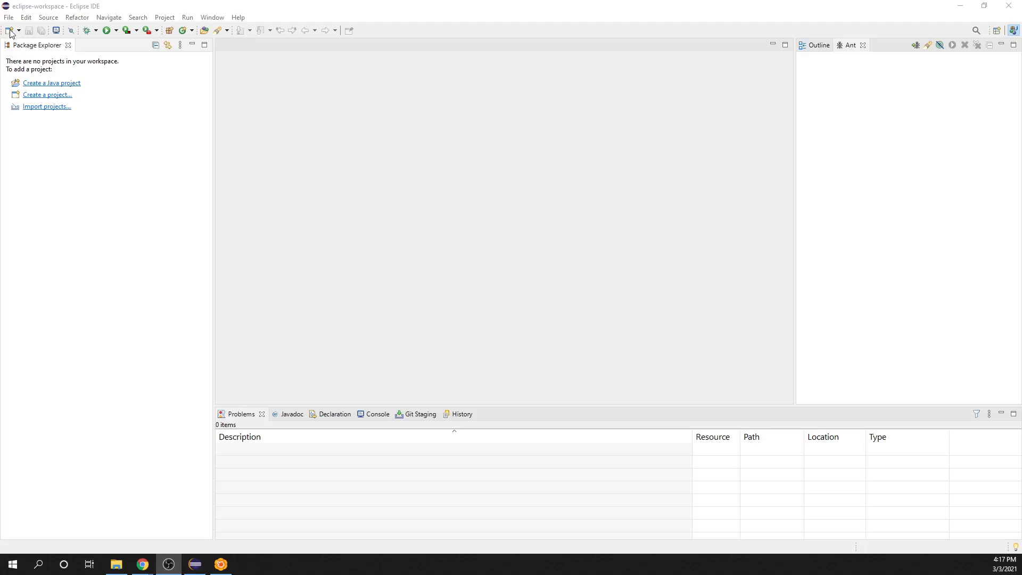
# Step: Start a new JavaFX Project from the project creation wizards
pyautogui.click(8, 18)
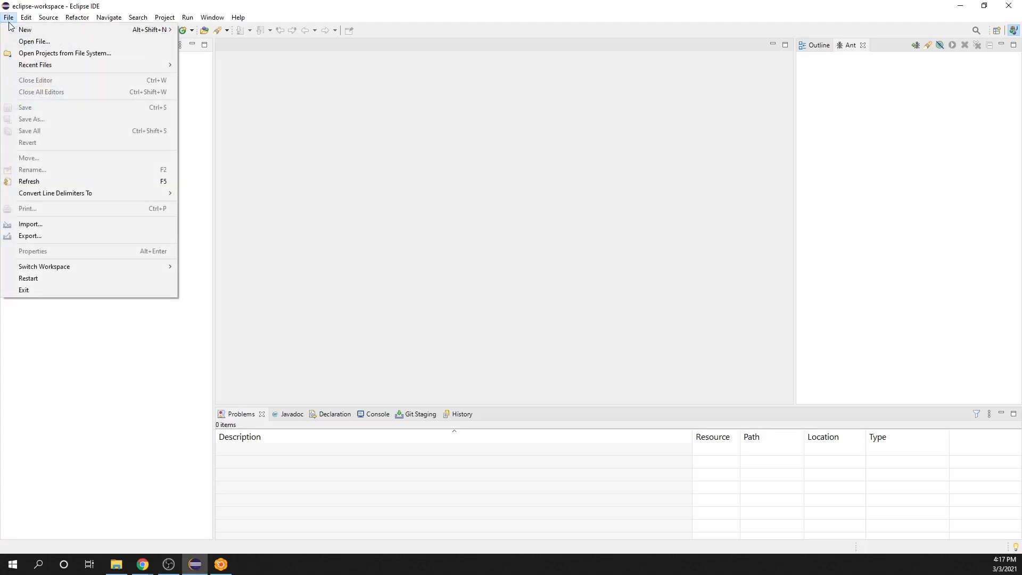
pyautogui.moveTo(28, 32)
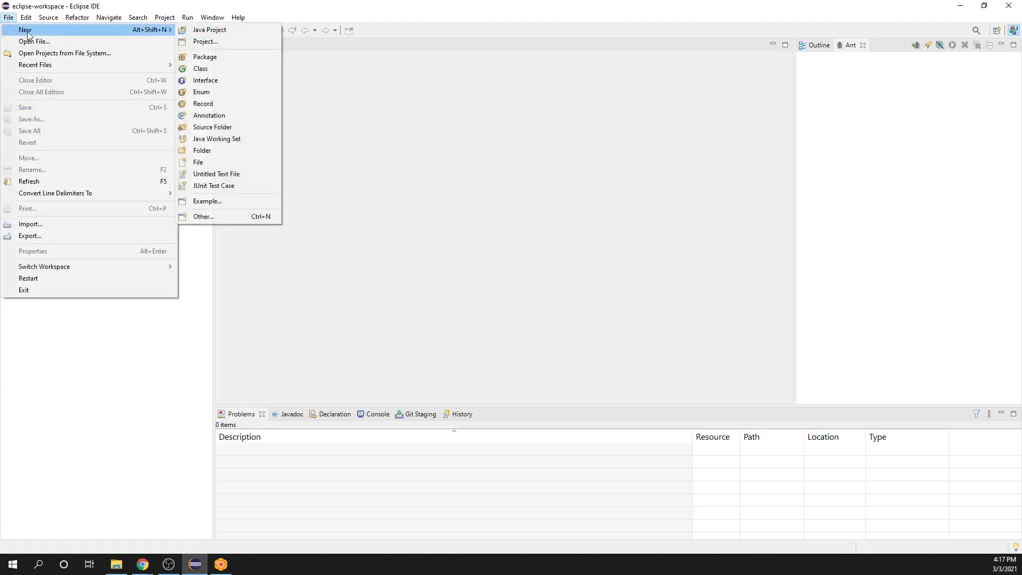
pyautogui.click(225, 216)
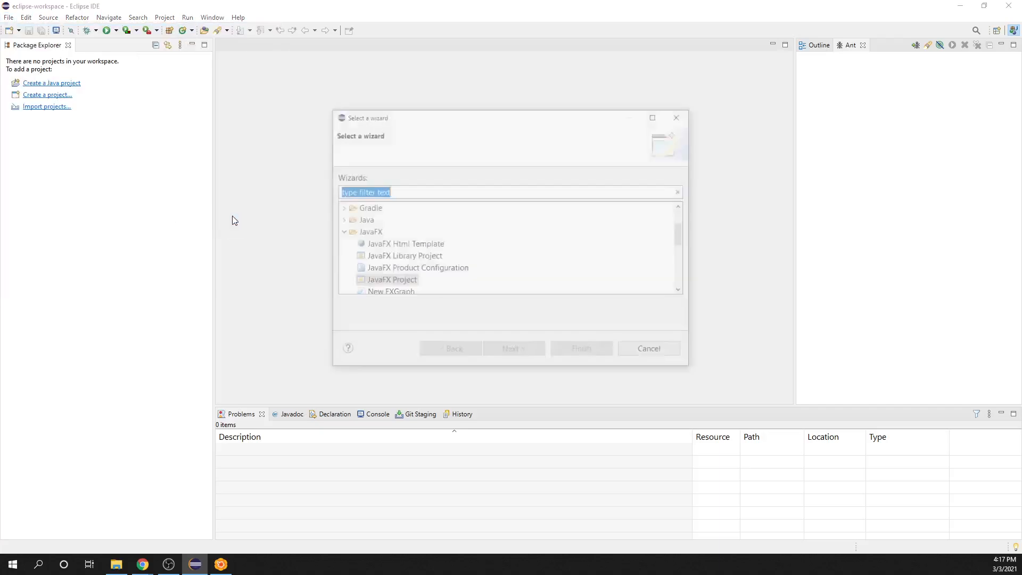
pyautogui.click(410, 281)
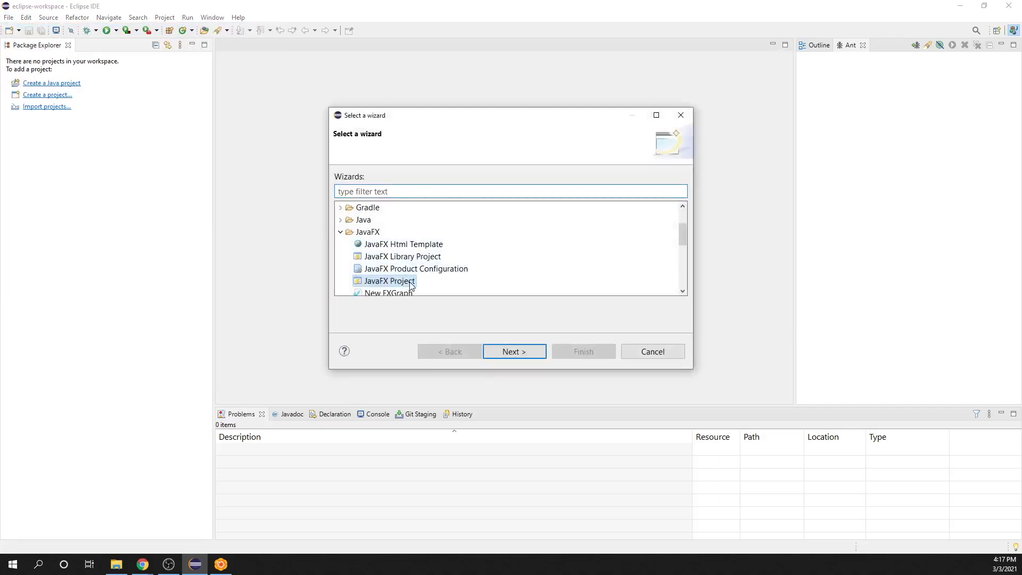
pyautogui.click(529, 352)
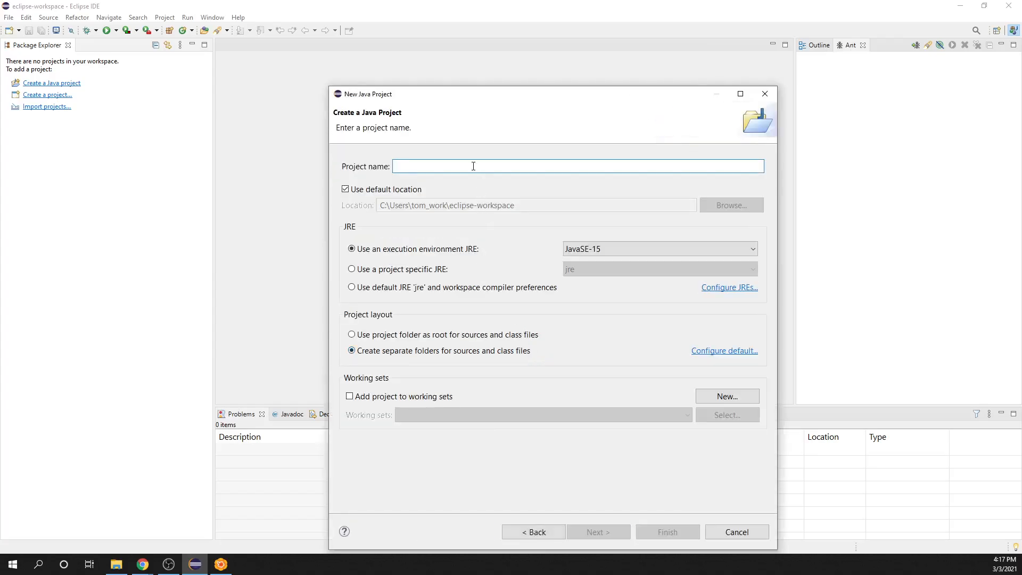
# Step: Name the project DatabaseQueryProject and turn off creation of the module-info.java file
pyautogui.write('DatabaseQueryProject')
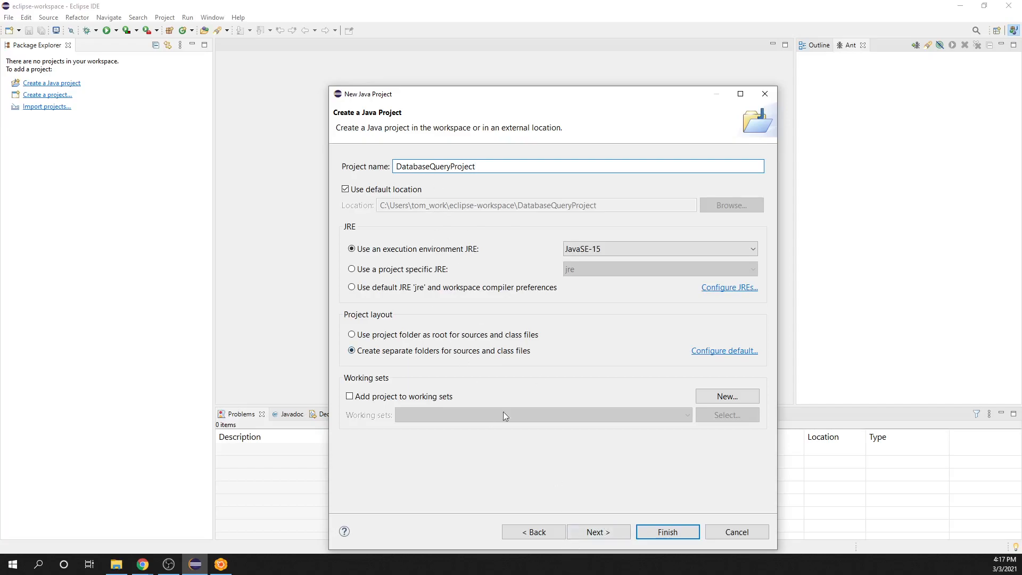
pyautogui.click(597, 536)
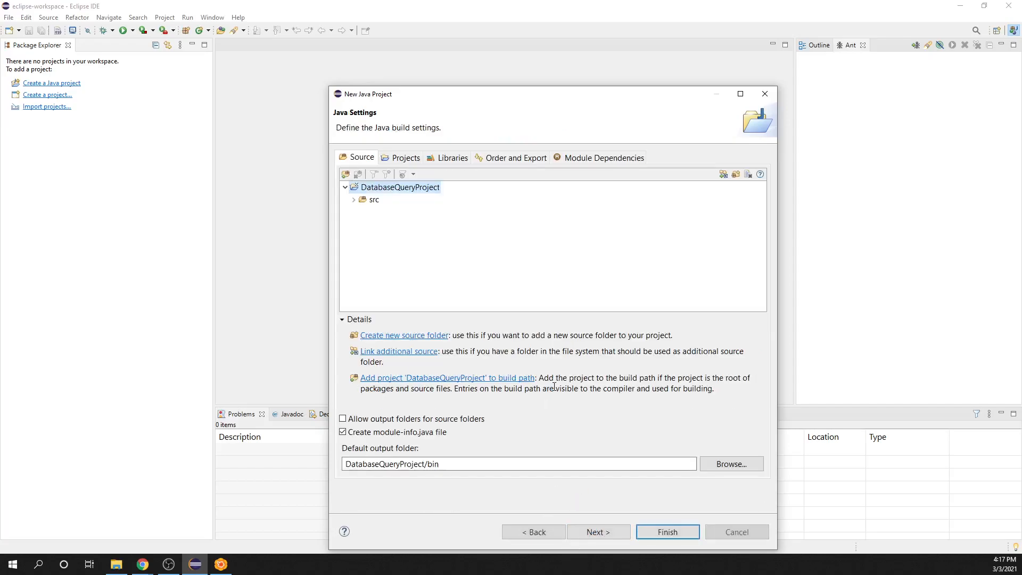
pyautogui.click(342, 434)
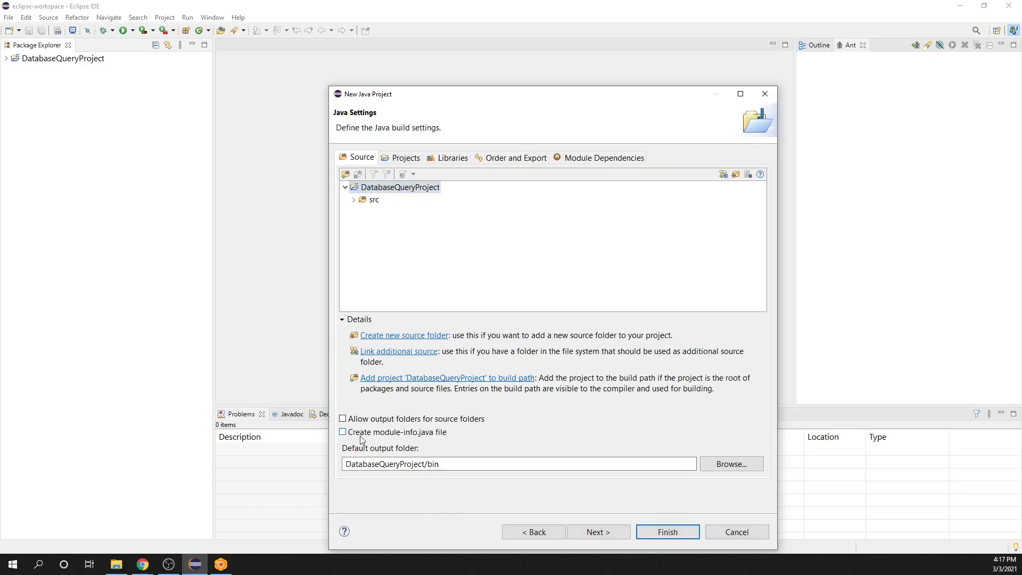
pyautogui.click(603, 533)
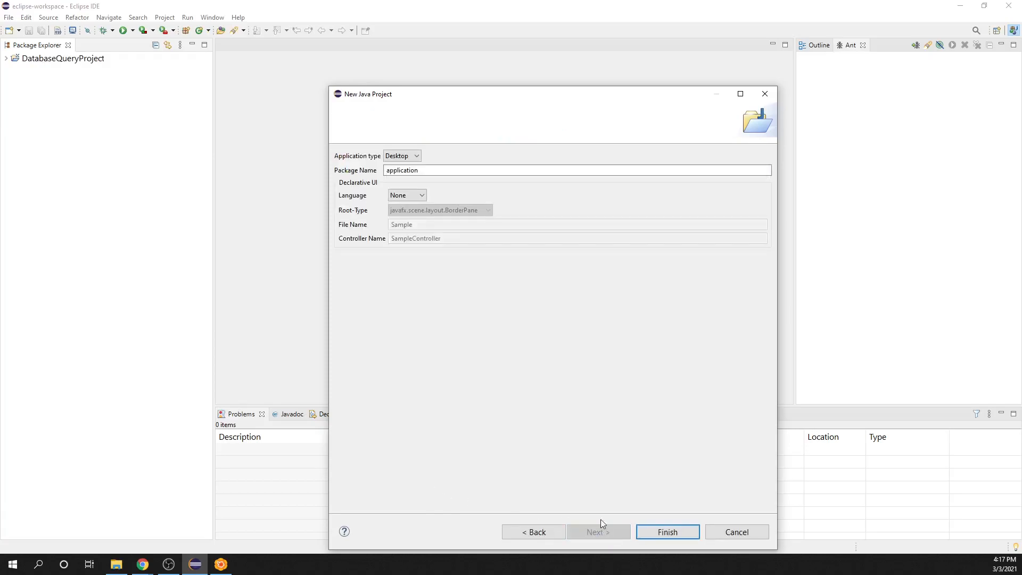
# Step: Set the declarative UI language to FXML and the root type to javafx.scene.layout.AnchorPane
pyautogui.click(423, 194)
pyautogui.click(417, 223)
pyautogui.click(488, 211)
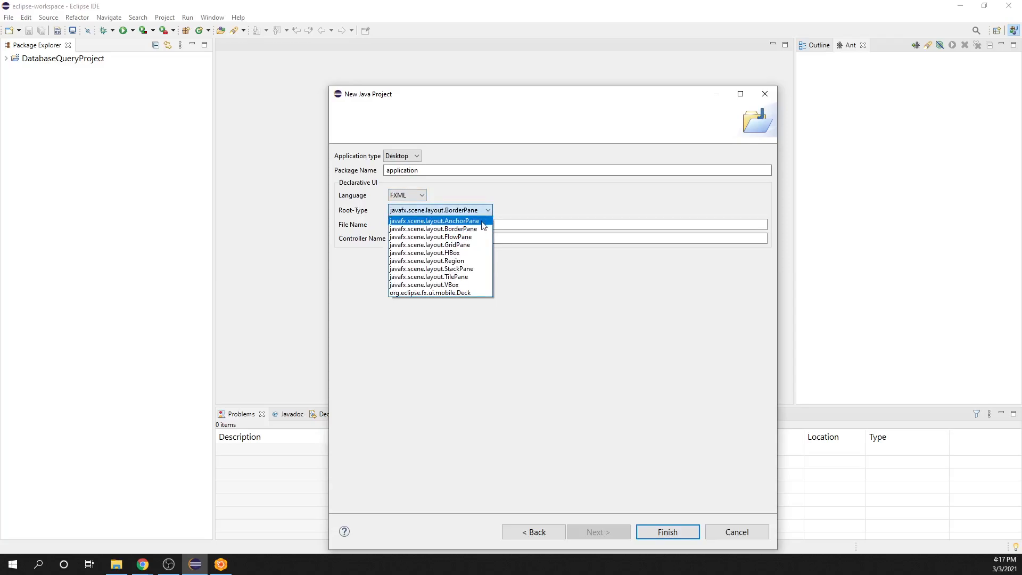
pyautogui.click(482, 221)
# Step: Set the FXML file name to DatabaseQuery and the controller name to DatabaseQueryController, and finish creating the project
pyautogui.click(483, 221)
pyautogui.doubleClick(482, 222)
pyautogui.write('Databas')
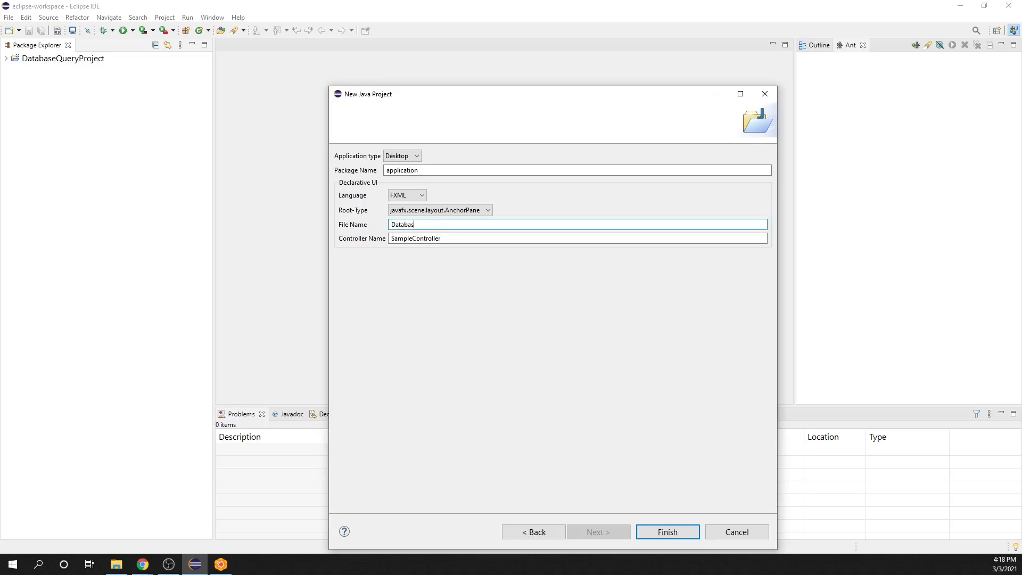
pyautogui.write('eQuery')
pyautogui.click(410, 237)
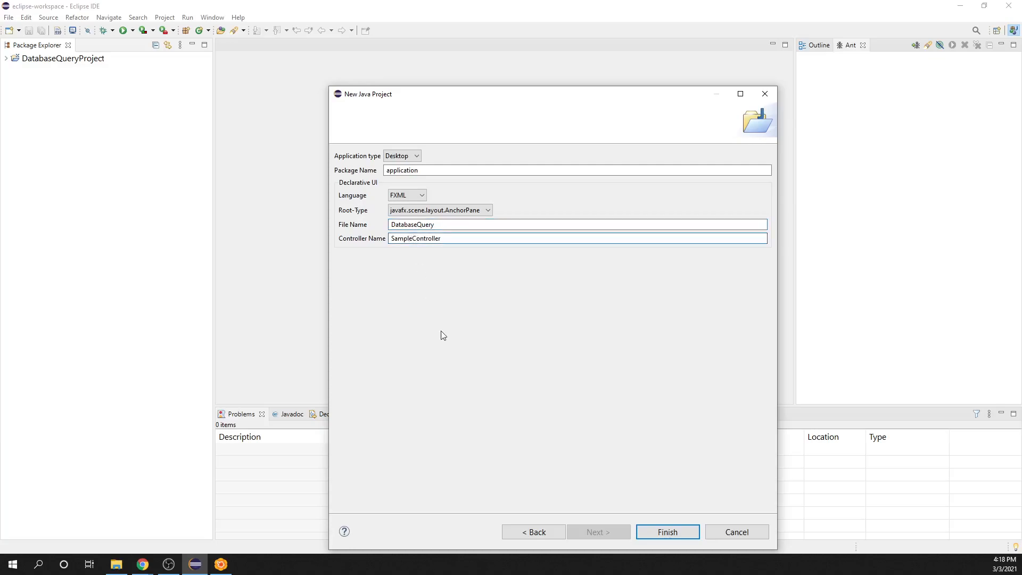
pyautogui.press('BackSpace')
pyautogui.press('BackSpace')
pyautogui.press('BackSpace')
pyautogui.press('BackSpace')
pyautogui.press('BackSpace')
pyautogui.press('BackSpace')
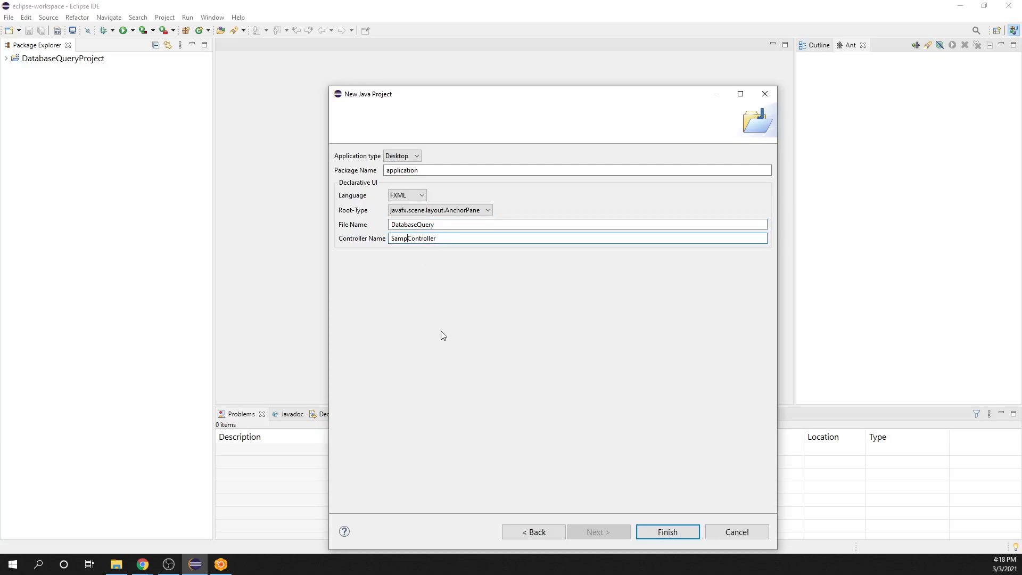
pyautogui.write('DatabaseQuery')
pyautogui.click(669, 526)
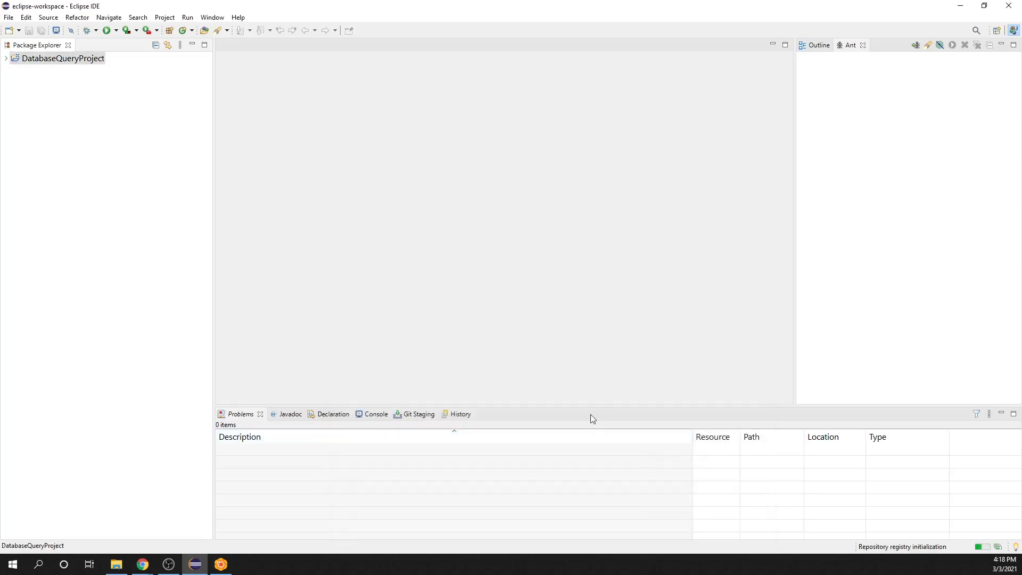
# Step: Open DatabaseQuery.fxml from the project's application package in SceneBuilder
pyautogui.click(6, 58)
pyautogui.click(14, 71)
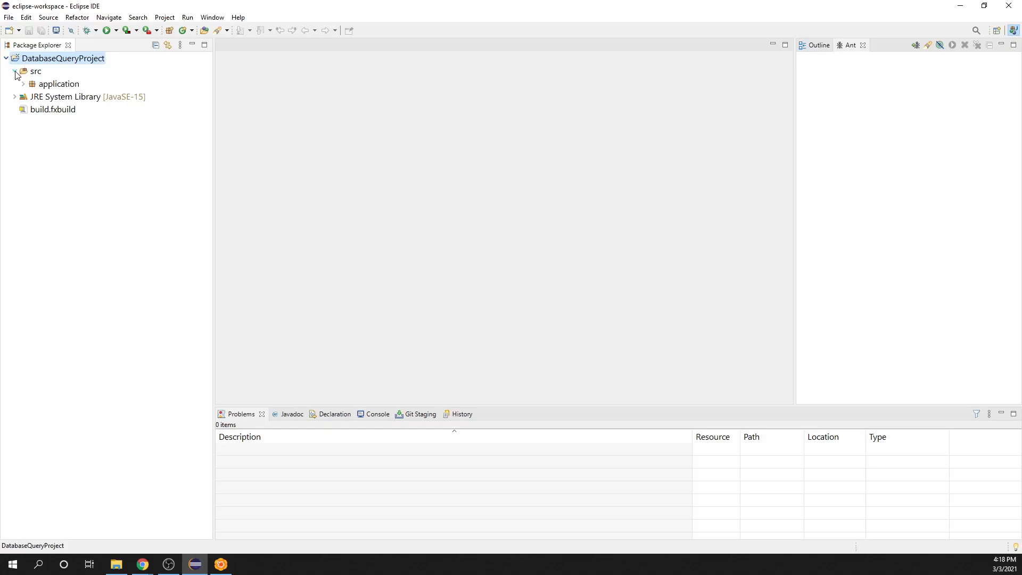
pyautogui.click(23, 83)
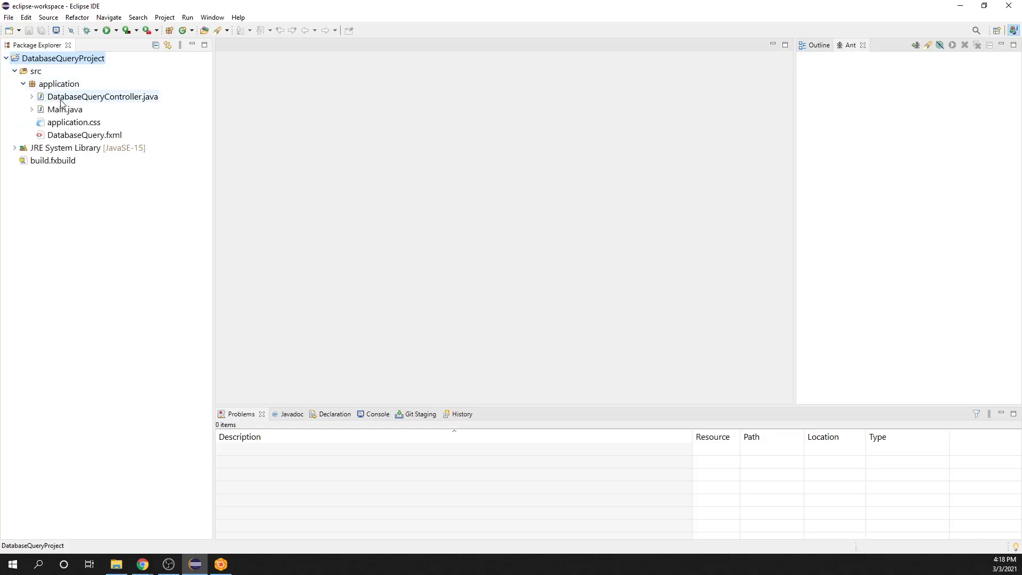
pyautogui.rightClick(71, 137)
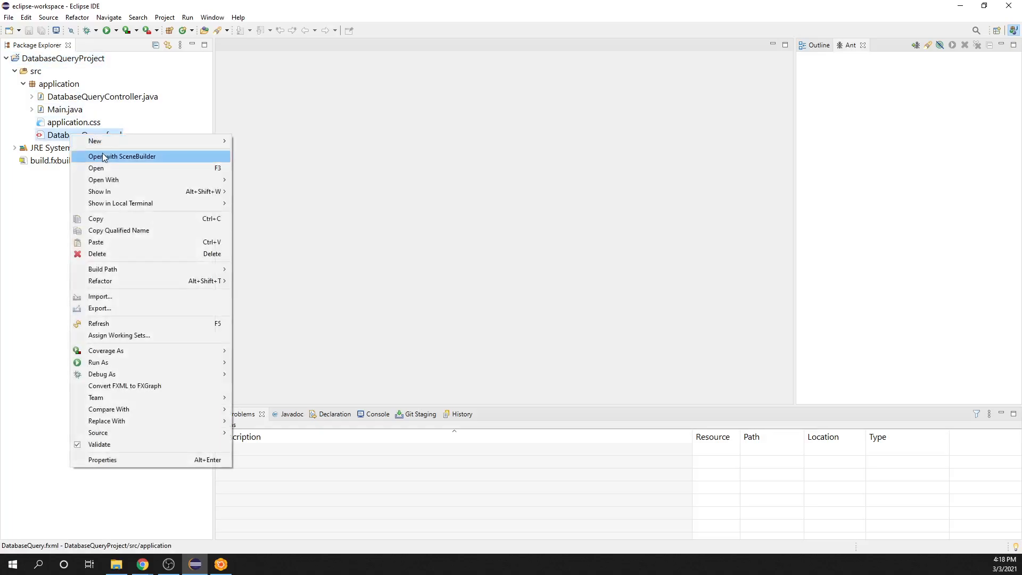
pyautogui.click(104, 157)
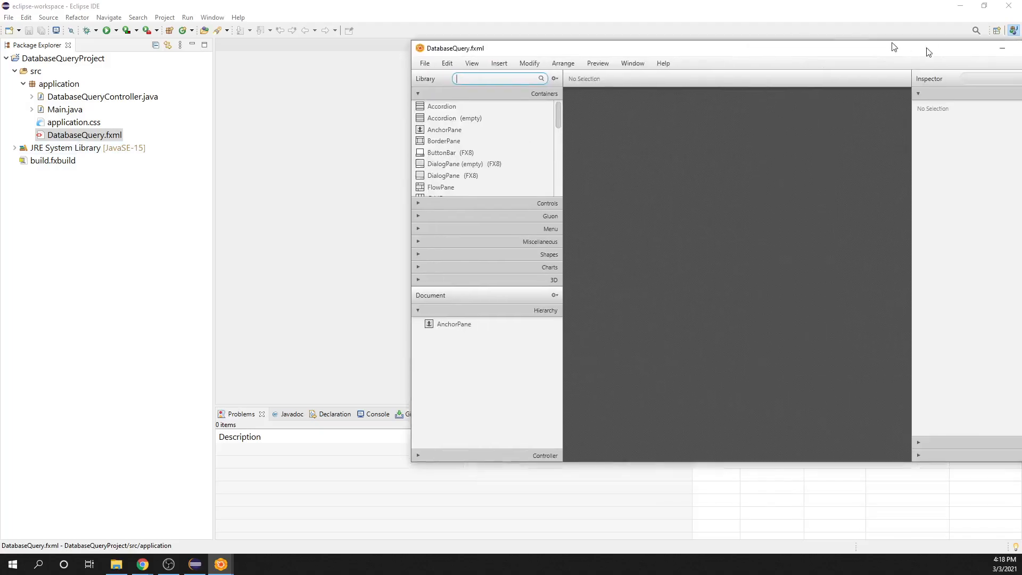
# Step: Examine the example query form in the preview window and the available controls in the library
pyautogui.moveTo(895, 43); pyautogui.dragTo(649, 105)
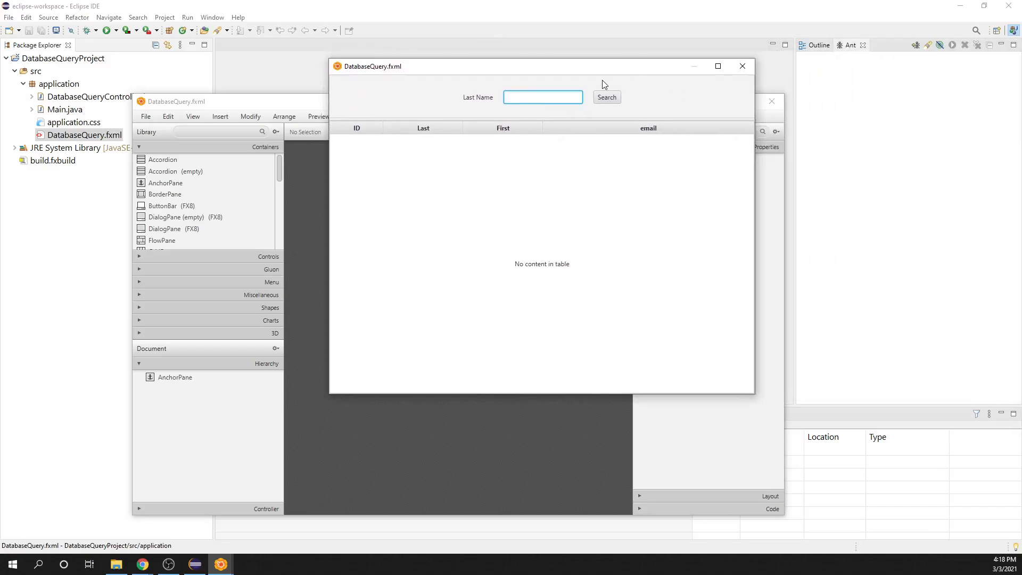
pyautogui.moveTo(605, 67); pyautogui.dragTo(575, 89)
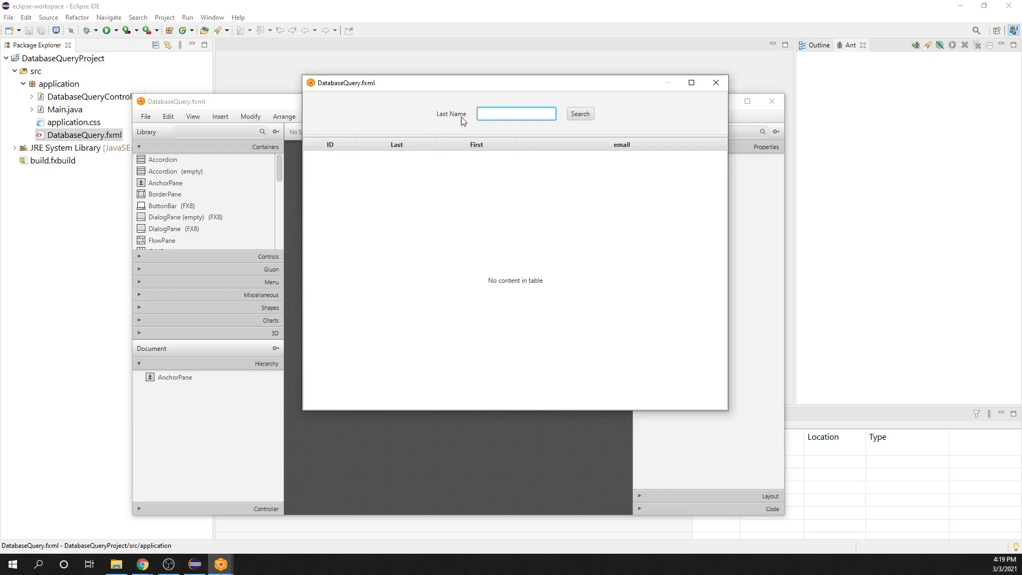
pyautogui.click(589, 116)
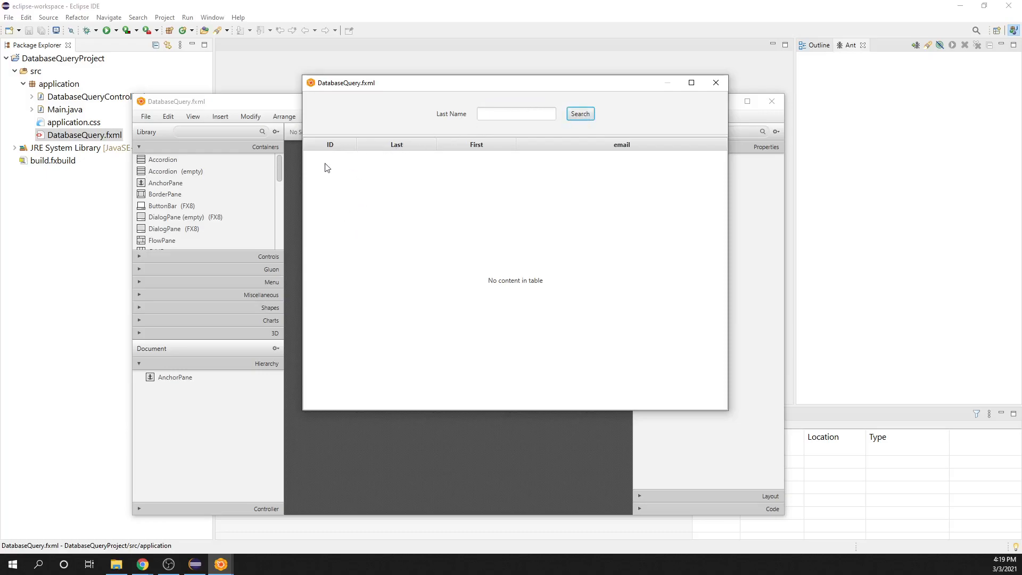
pyautogui.click(140, 259)
pyautogui.scroll(-6, 183, 221)
pyautogui.scroll(-3, 183, 220)
pyautogui.click(458, 85)
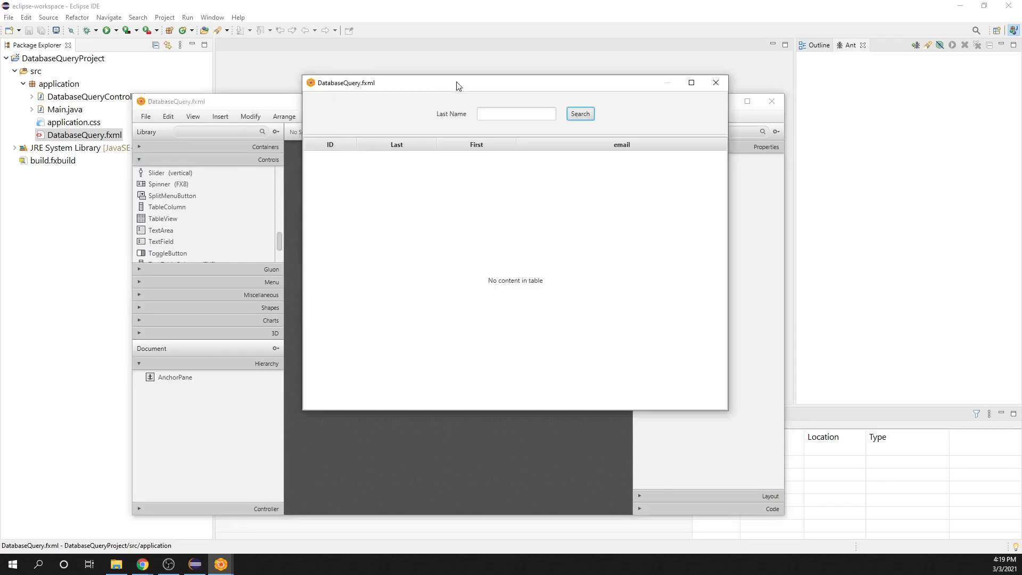
# Step: Try the preview form's search with "asdfsadf" as the last name, and close the preview
pyautogui.click(512, 114)
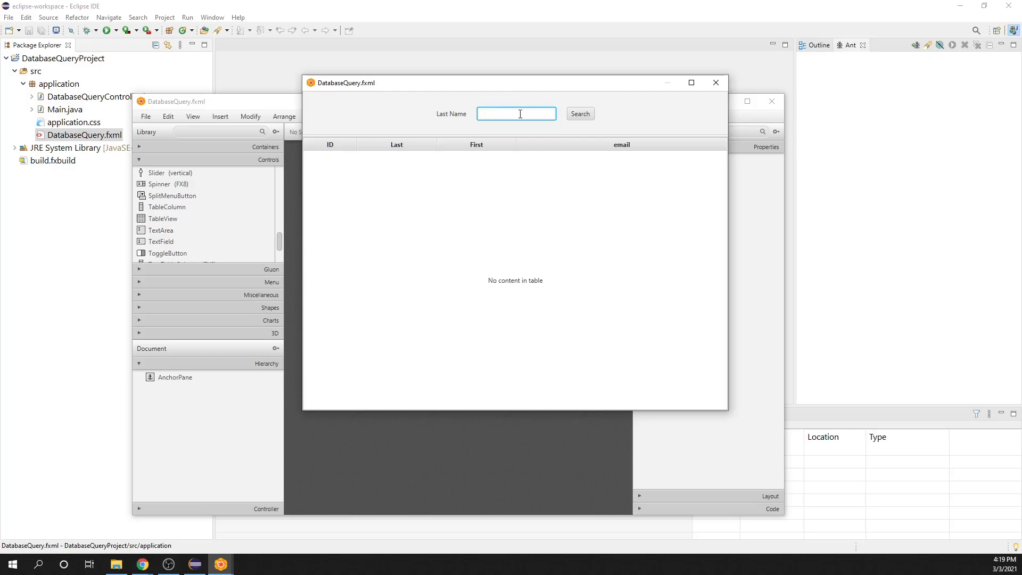
pyautogui.write('asdfsadf')
pyautogui.click(579, 116)
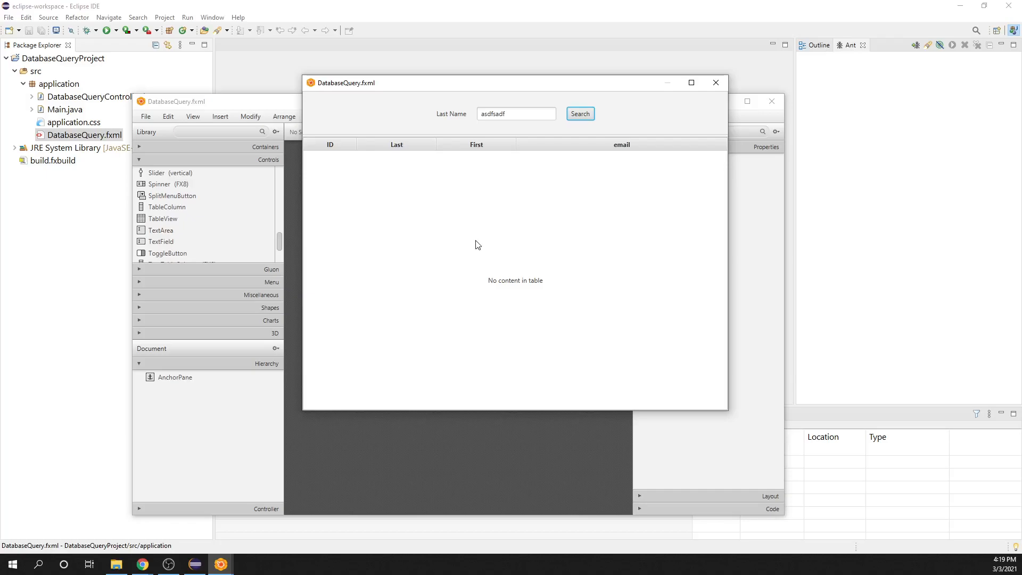
pyautogui.click(714, 84)
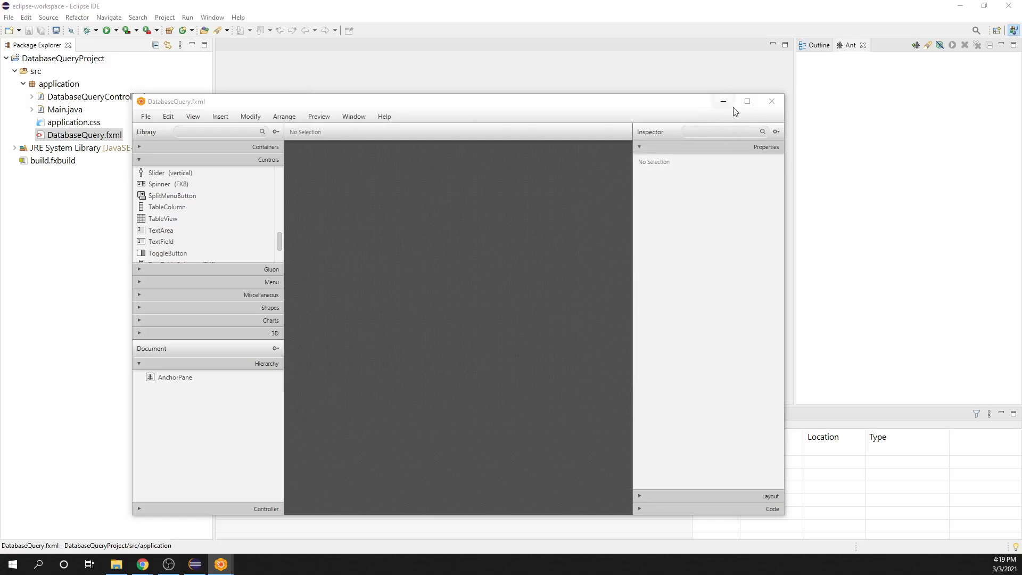
# Step: Set the AnchorPane's preferred width to 600 and its preferred height to 800
pyautogui.click(575, 108)
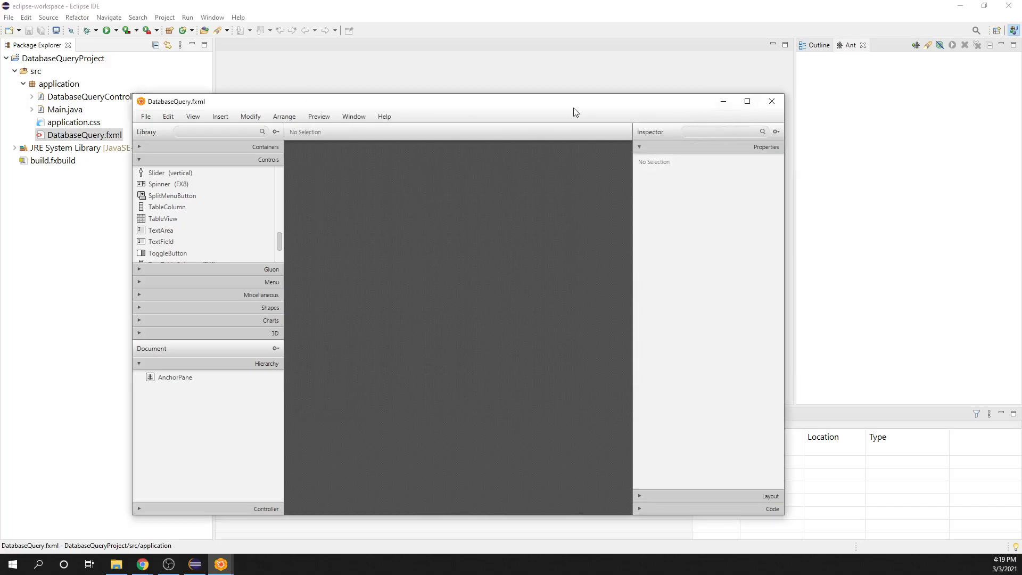
pyautogui.click(164, 377)
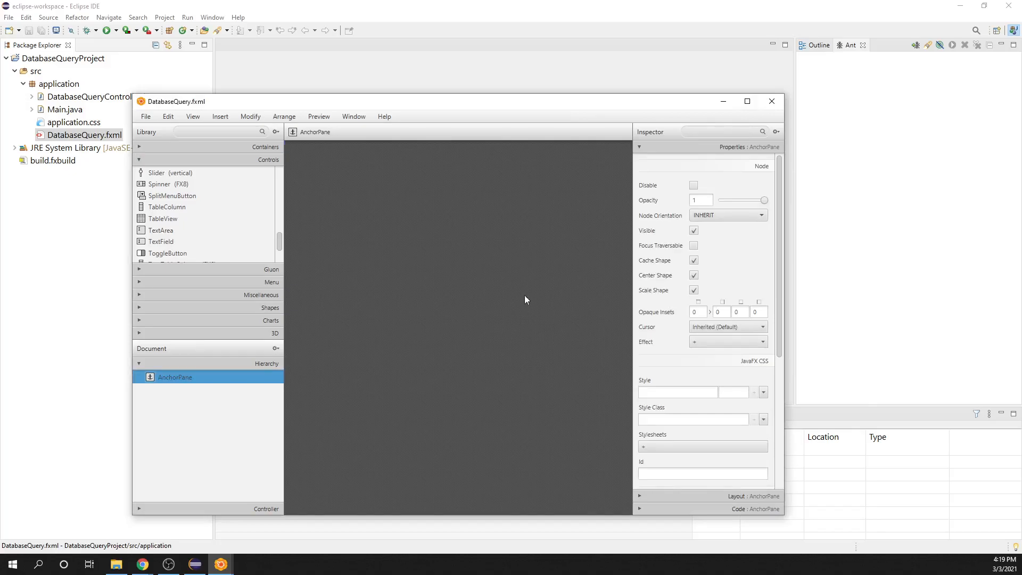
pyautogui.click(642, 497)
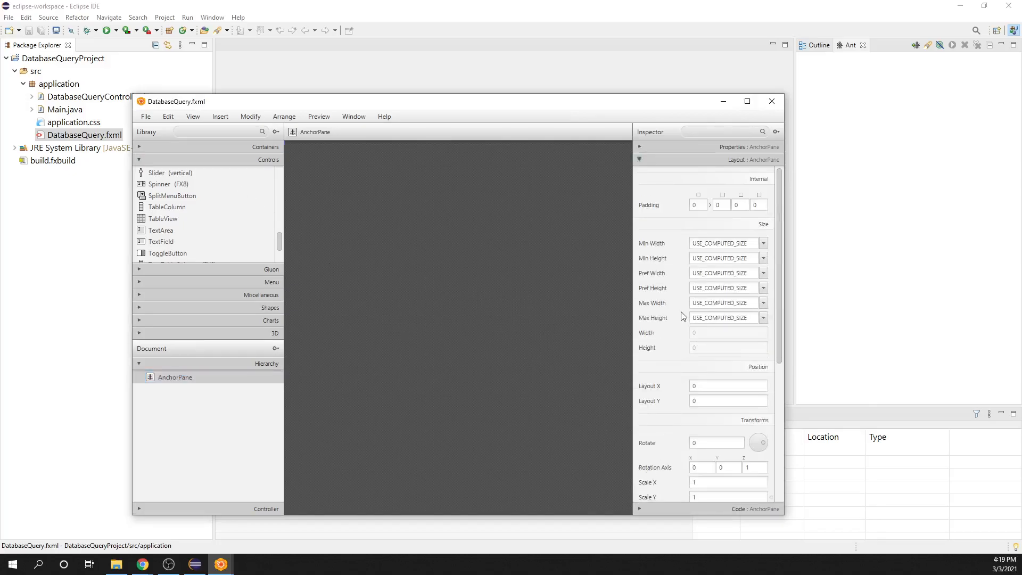
pyautogui.click(752, 272)
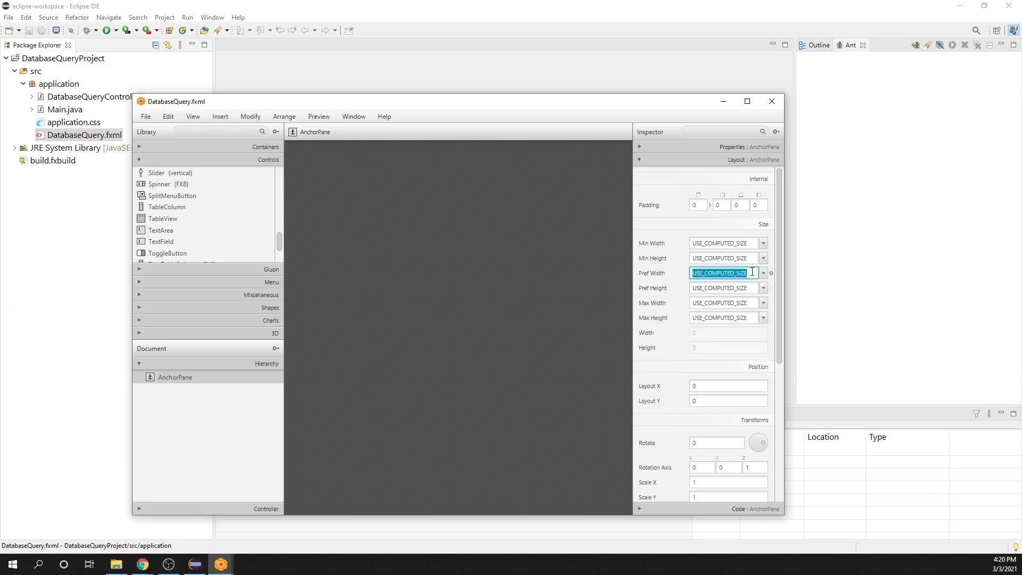
pyautogui.write('600')
pyautogui.click(727, 289)
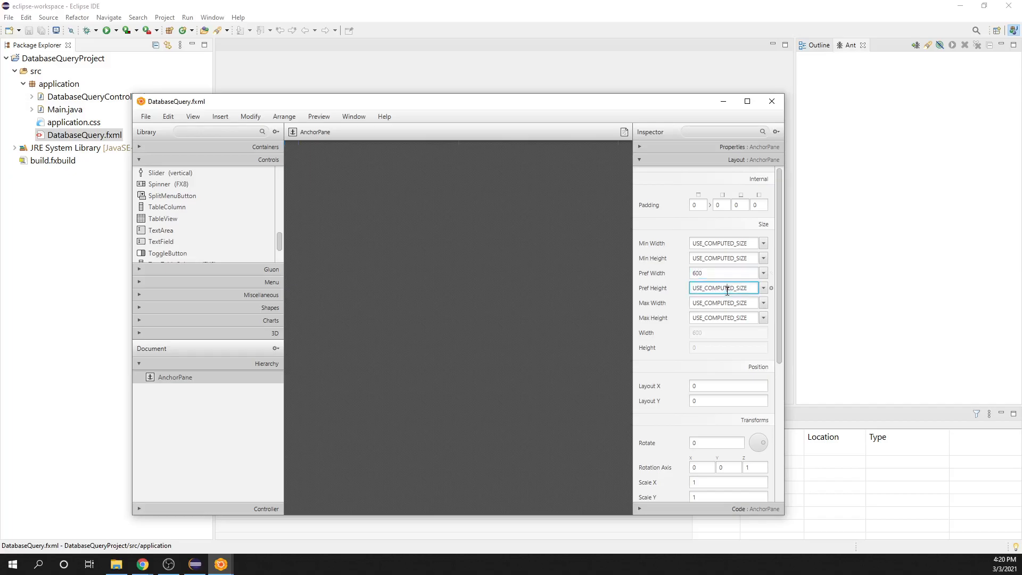
pyautogui.moveTo(694, 287); pyautogui.dragTo(756, 287)
pyautogui.write('800')
pyautogui.click(555, 314)
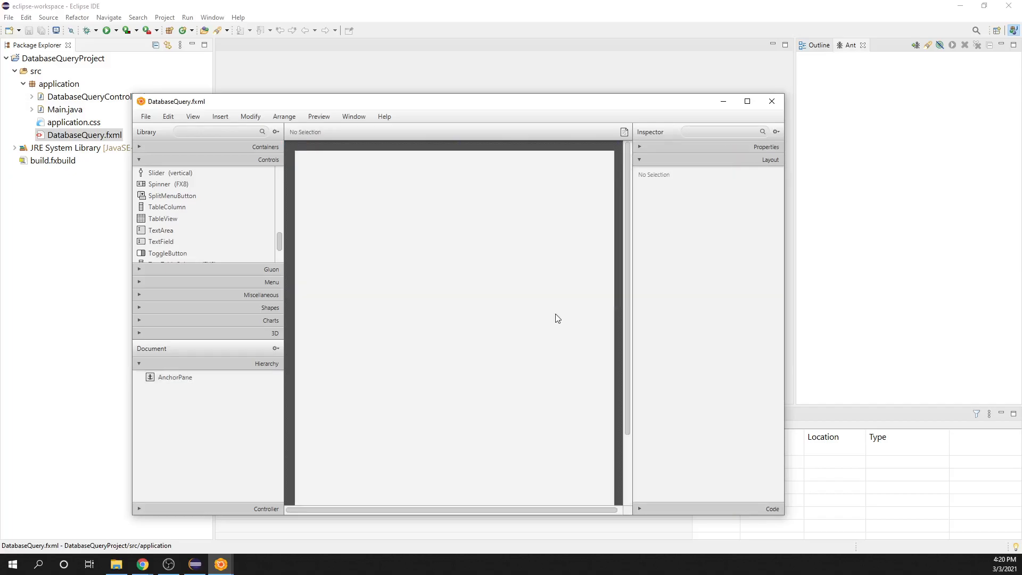
# Step: Maximize the layout editor and change the AnchorPane's preferred size to 800 wide by 600 high
pyautogui.click(747, 101)
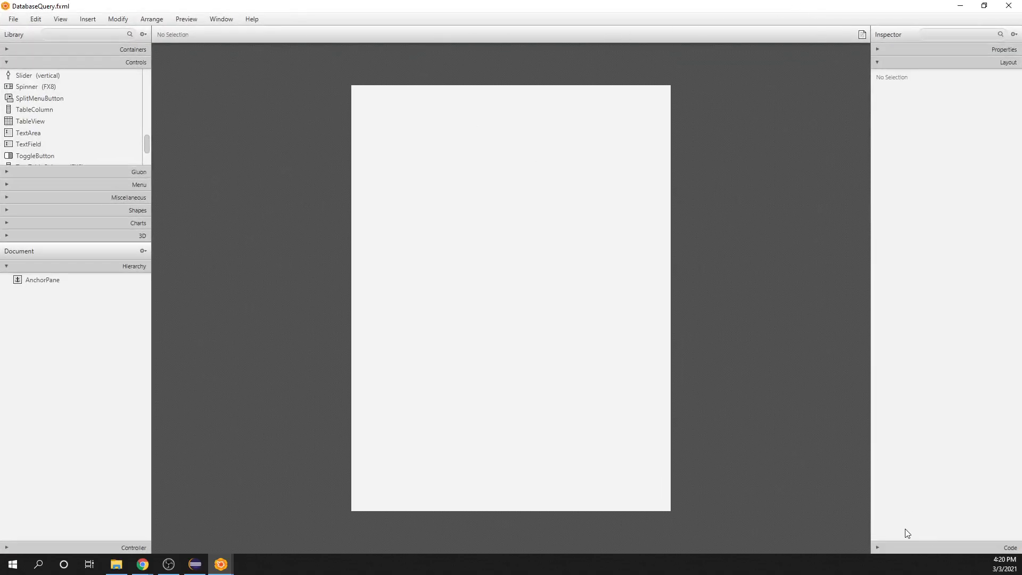
pyautogui.click(572, 196)
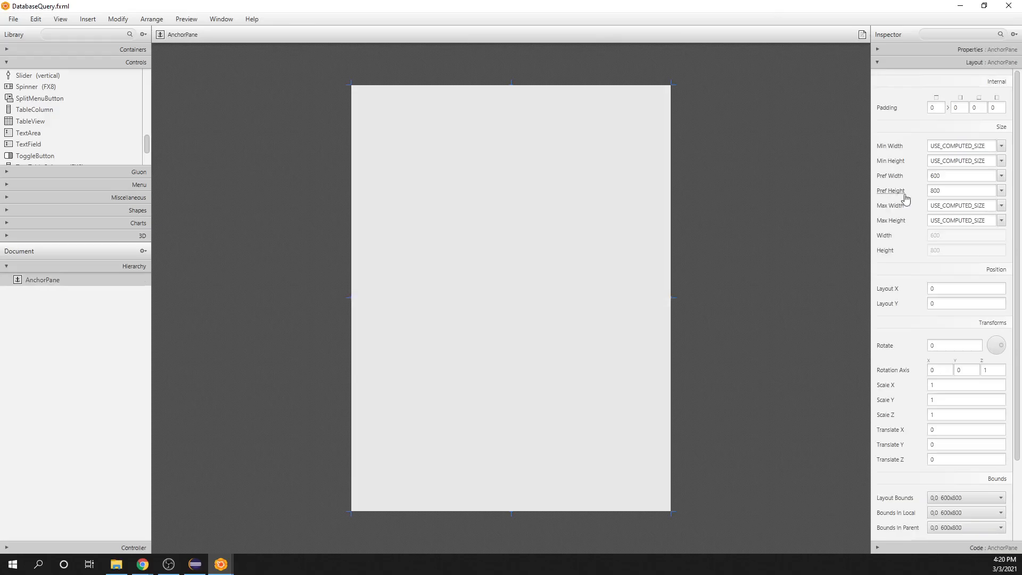
pyautogui.moveTo(932, 176); pyautogui.dragTo(934, 191)
pyautogui.write('8')
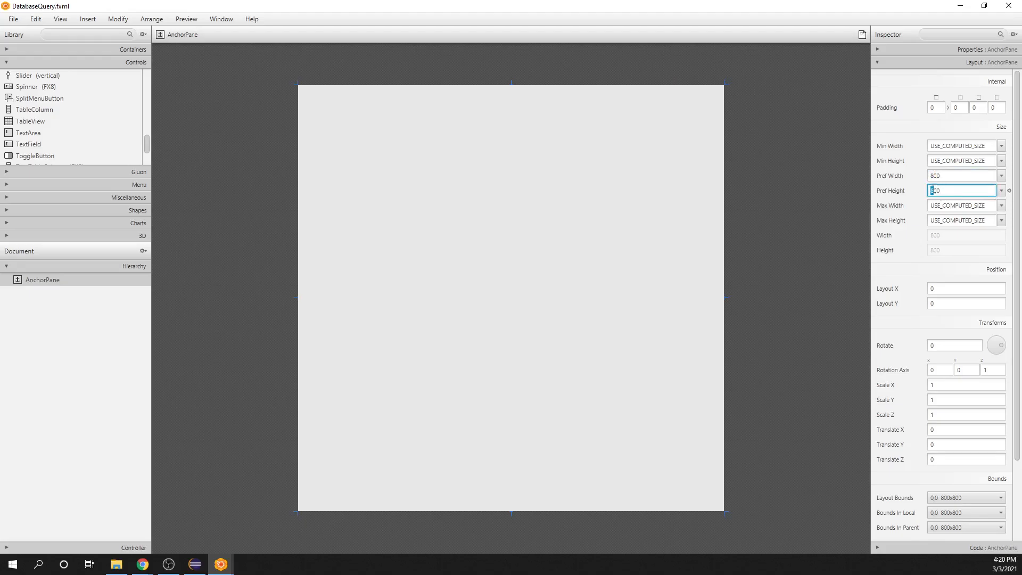
pyautogui.click(827, 217)
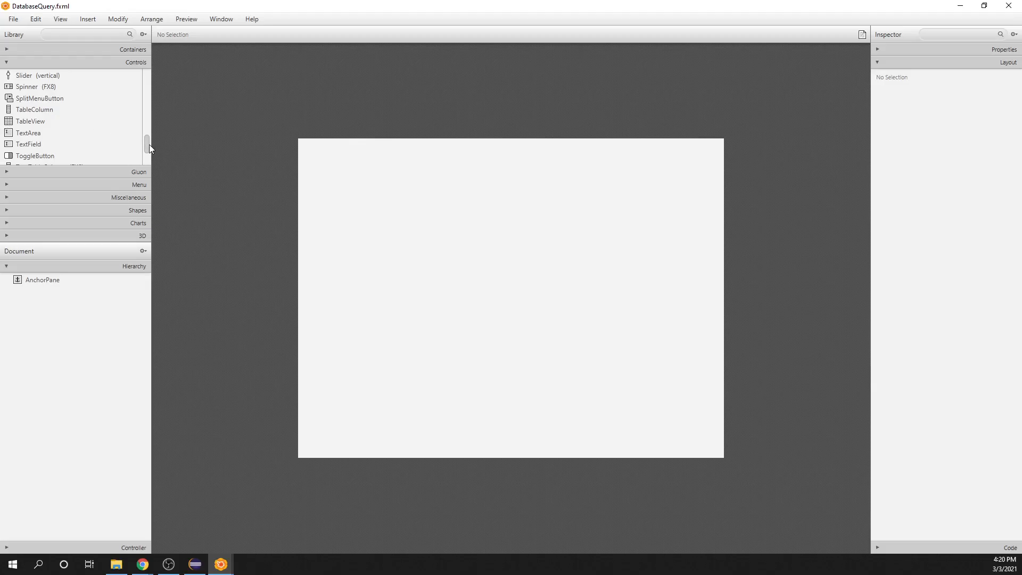
# Step: Add a vertical SplitPane container near the middle of the AnchorPane
pyautogui.moveTo(147, 142); pyautogui.dragTo(149, 127)
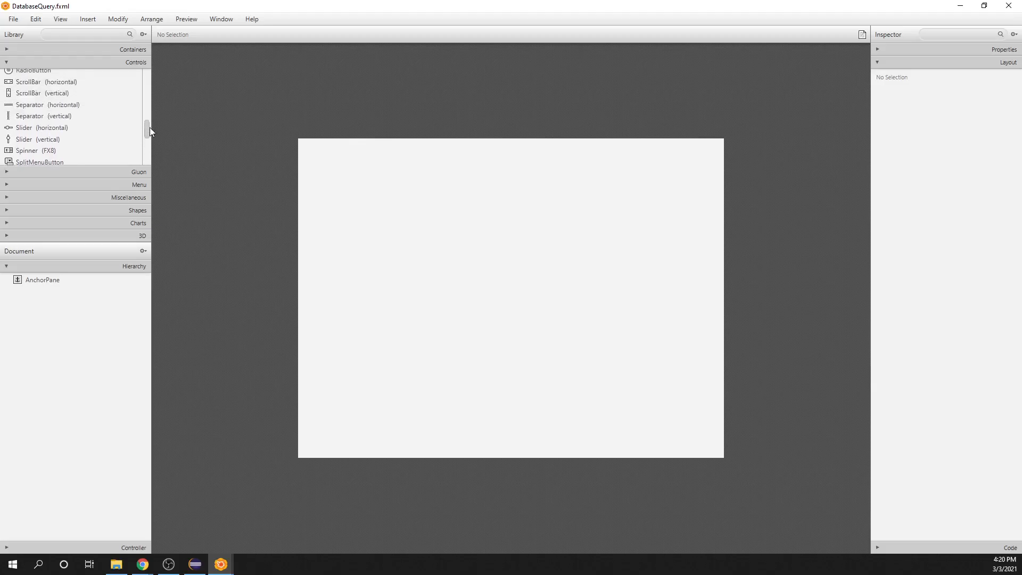
pyautogui.click(7, 50)
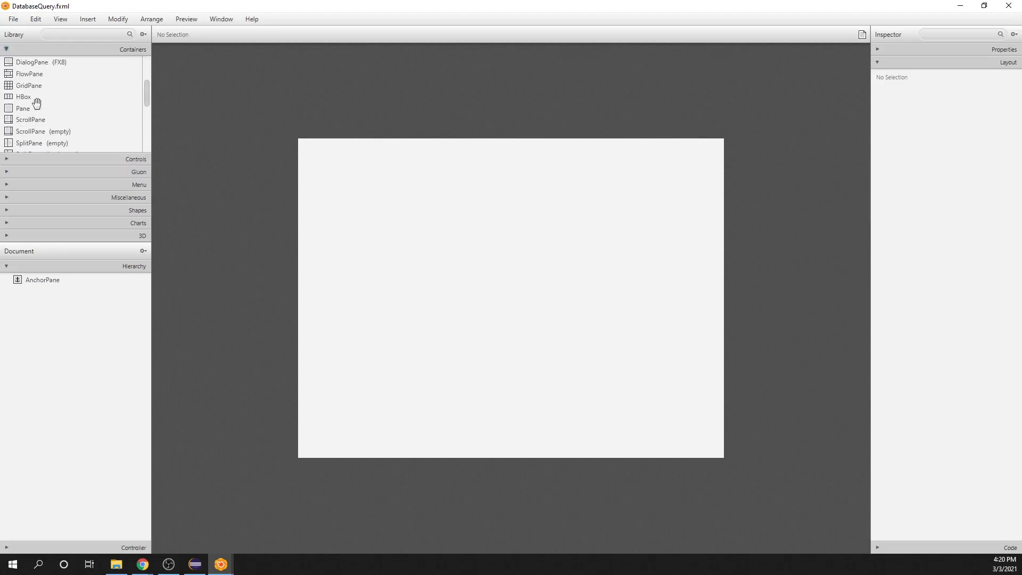
pyautogui.scroll(-1, 37, 102)
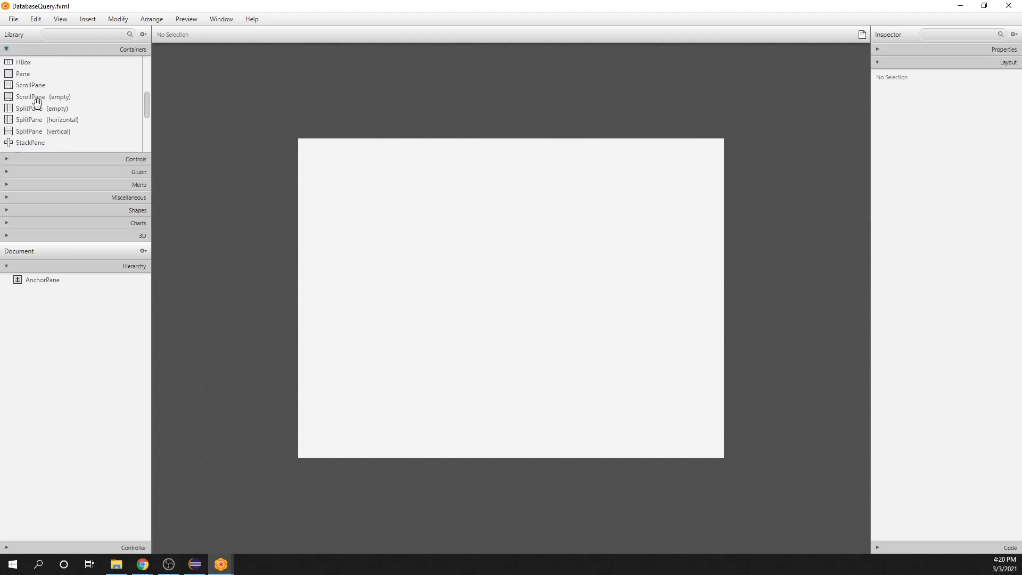
pyautogui.moveTo(34, 132); pyautogui.dragTo(486, 286)
pyautogui.moveTo(525, 292); pyautogui.dragTo(526, 293)
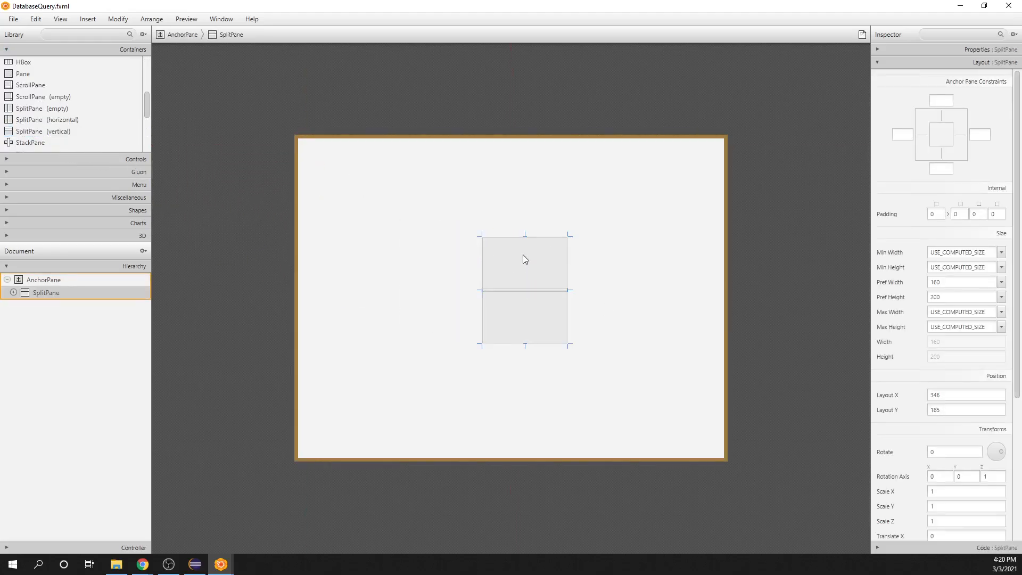
# Step: Fit the SplitPane to its parent and move its divider up so the upper pane is about 119 pixels high
pyautogui.rightClick(49, 298)
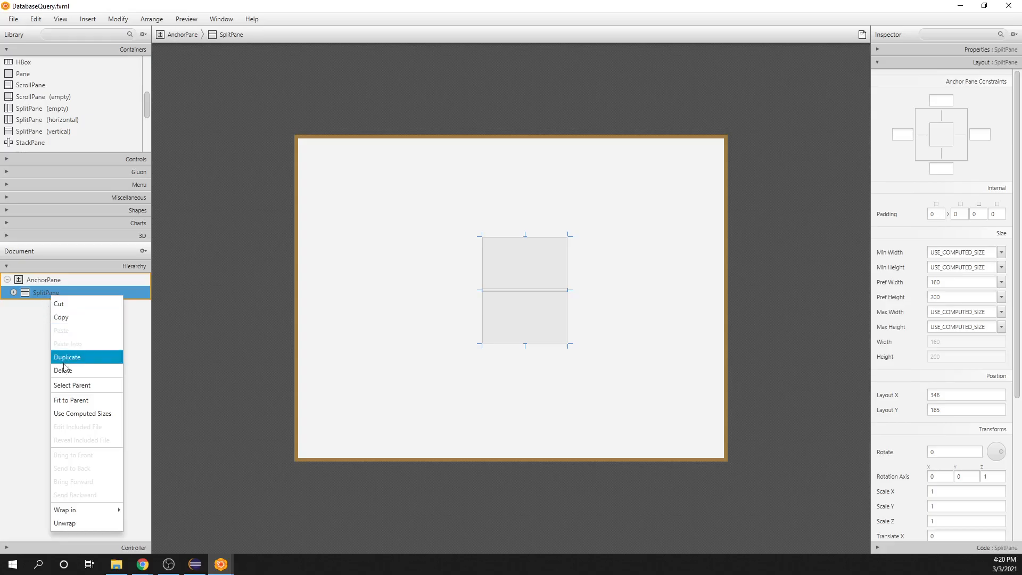
pyautogui.click(72, 401)
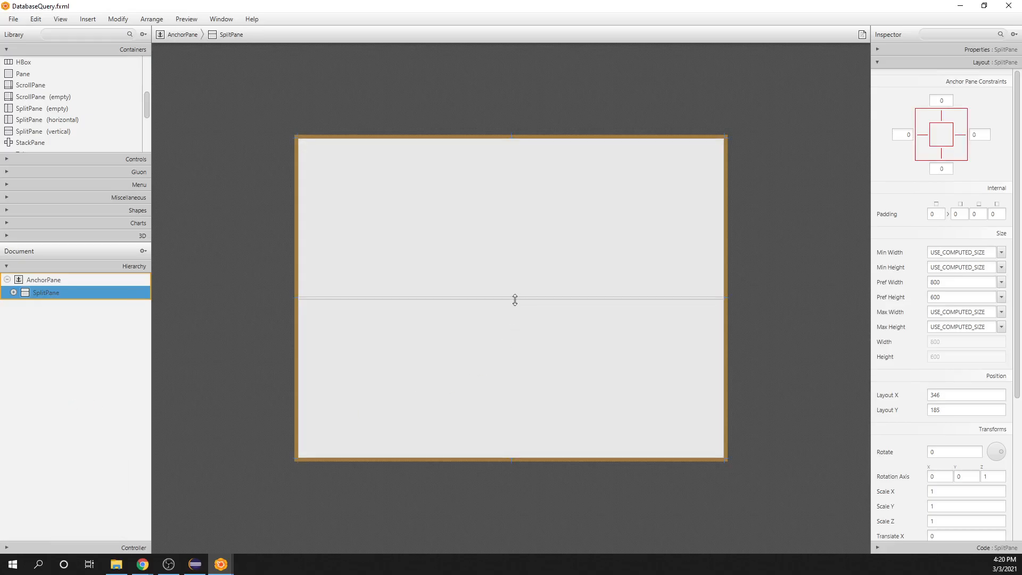
pyautogui.moveTo(520, 296); pyautogui.dragTo(539, 204)
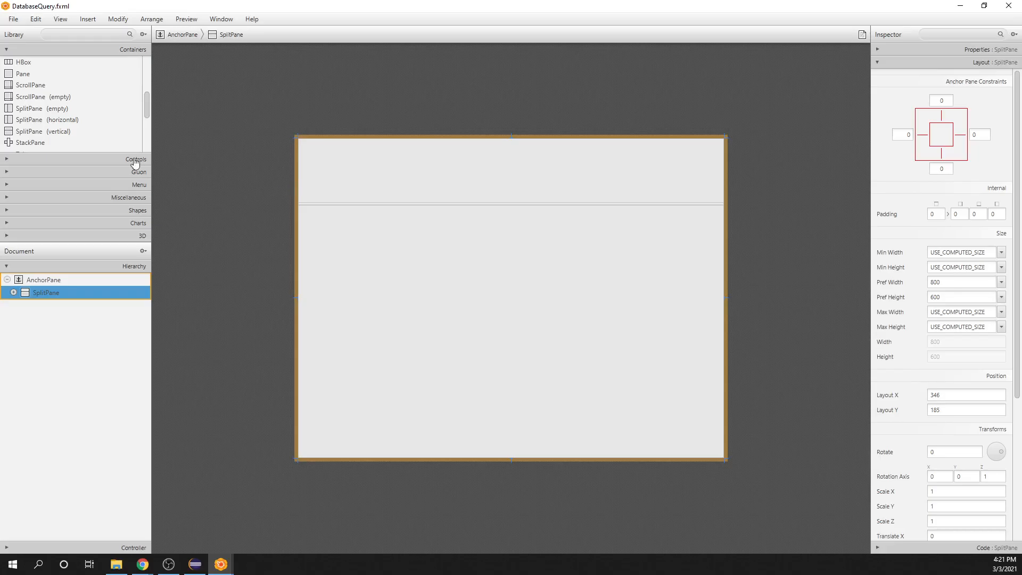
# Step: Add an HBox to the SplitPane's upper AnchorPane and fit it to its parent
pyautogui.moveTo(8, 64); pyautogui.dragTo(512, 175)
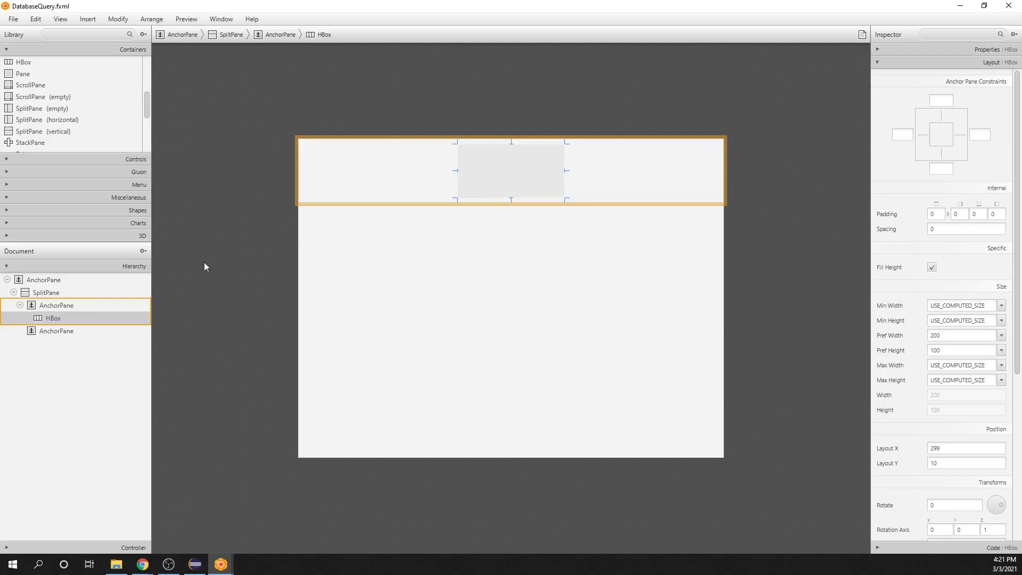
pyautogui.rightClick(54, 321)
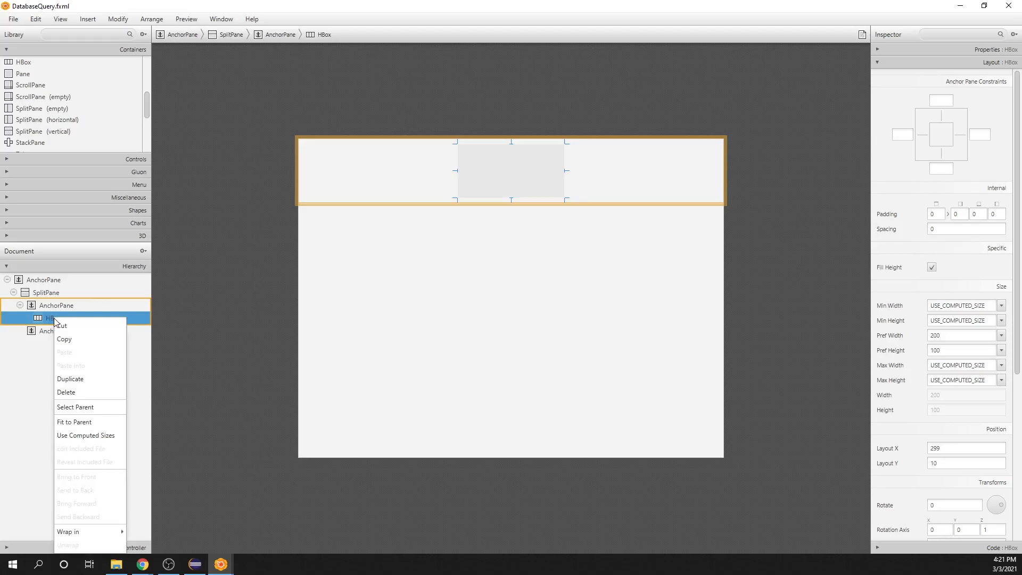
pyautogui.click(73, 422)
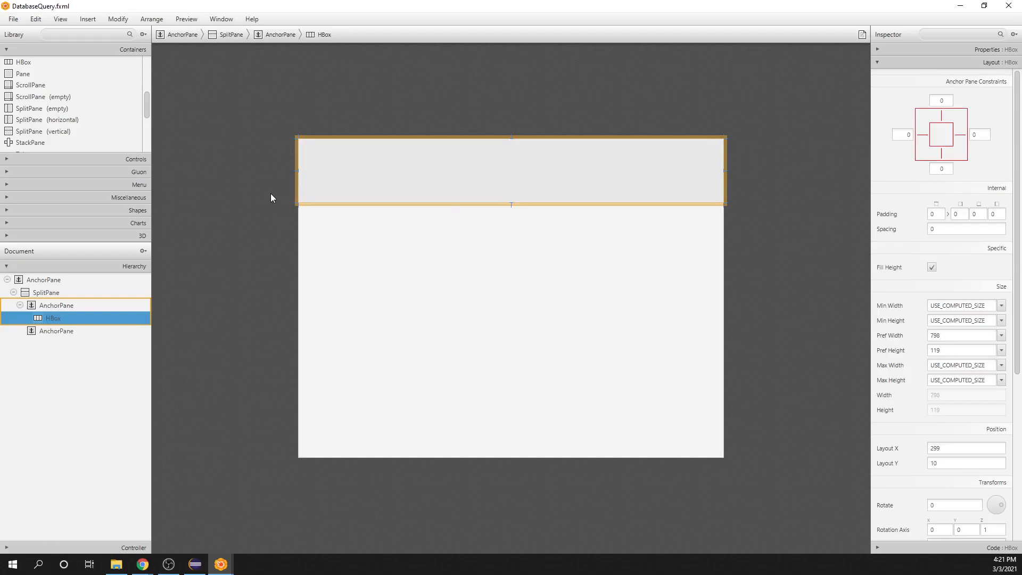
# Step: Add a Label followed by a TextField inside the HBox
pyautogui.click(7, 160)
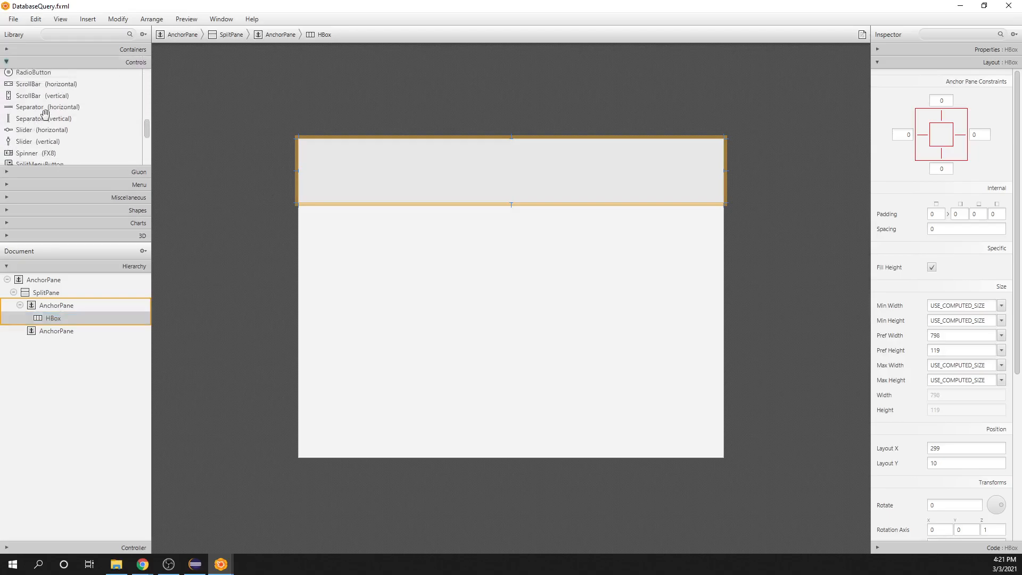
pyautogui.scroll(5, 46, 113)
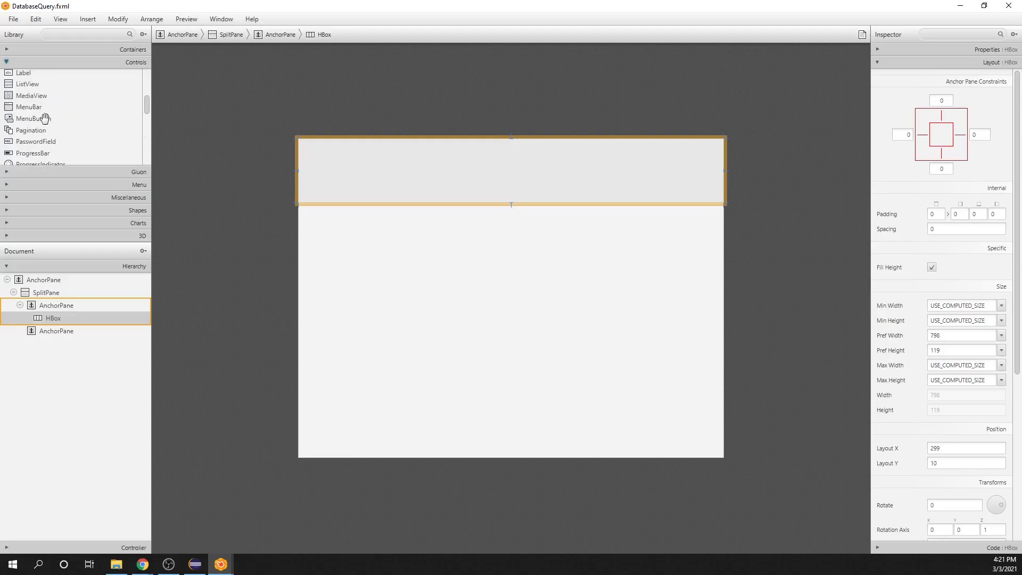
pyautogui.moveTo(25, 109); pyautogui.dragTo(348, 179)
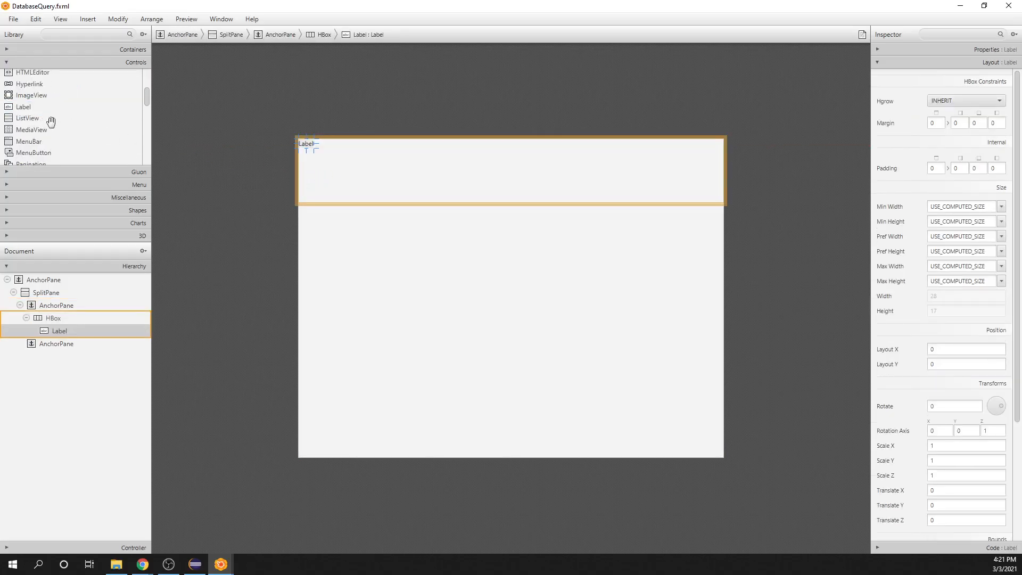
pyautogui.scroll(-5, 50, 121)
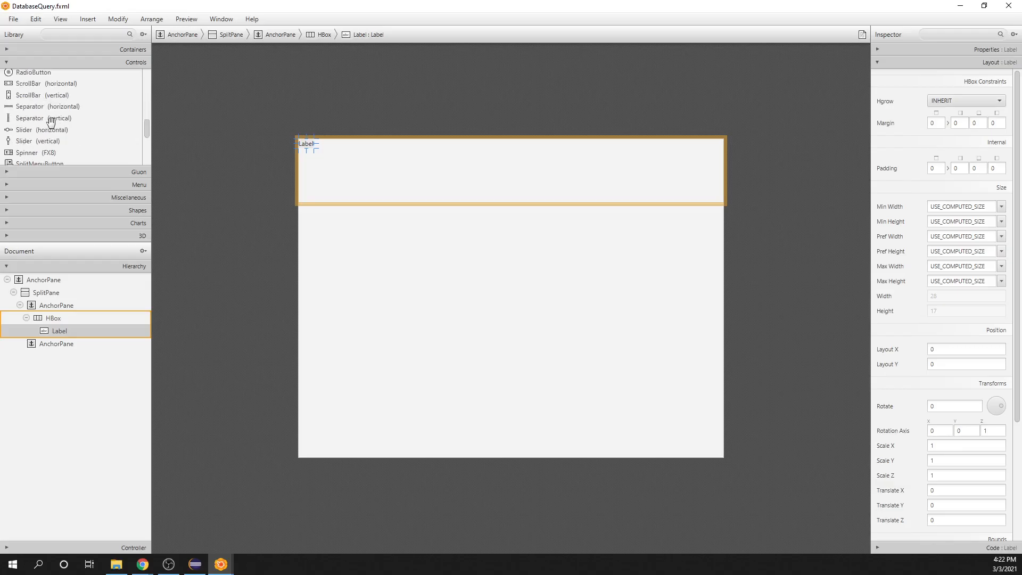
pyautogui.scroll(-1, 51, 120)
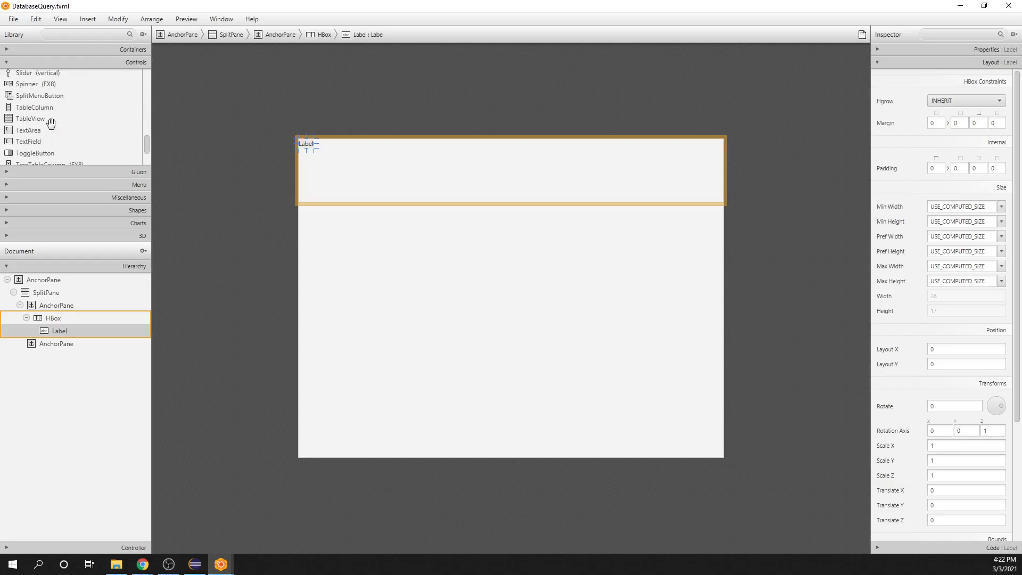
pyautogui.moveTo(31, 141); pyautogui.dragTo(380, 161)
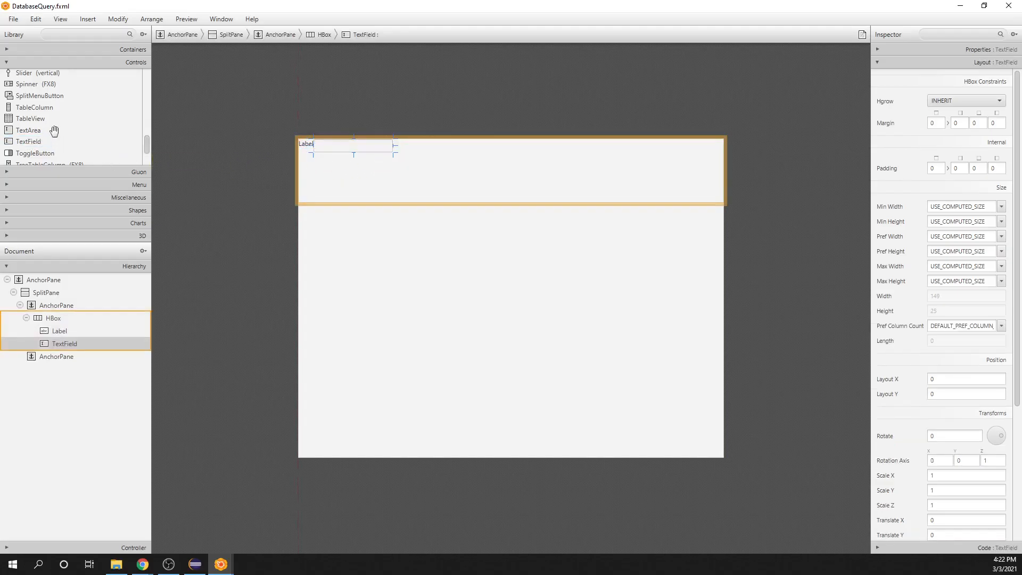
# Step: Add a Button to the HBox after the TextField
pyautogui.scroll(-2, 54, 131)
pyautogui.scroll(5, 54, 130)
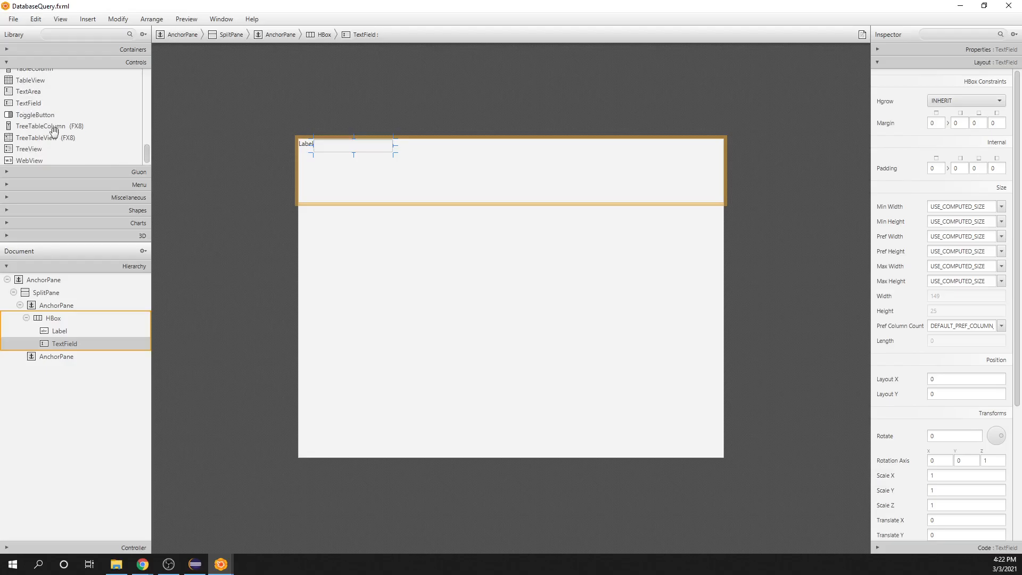
pyautogui.scroll(5, 54, 130)
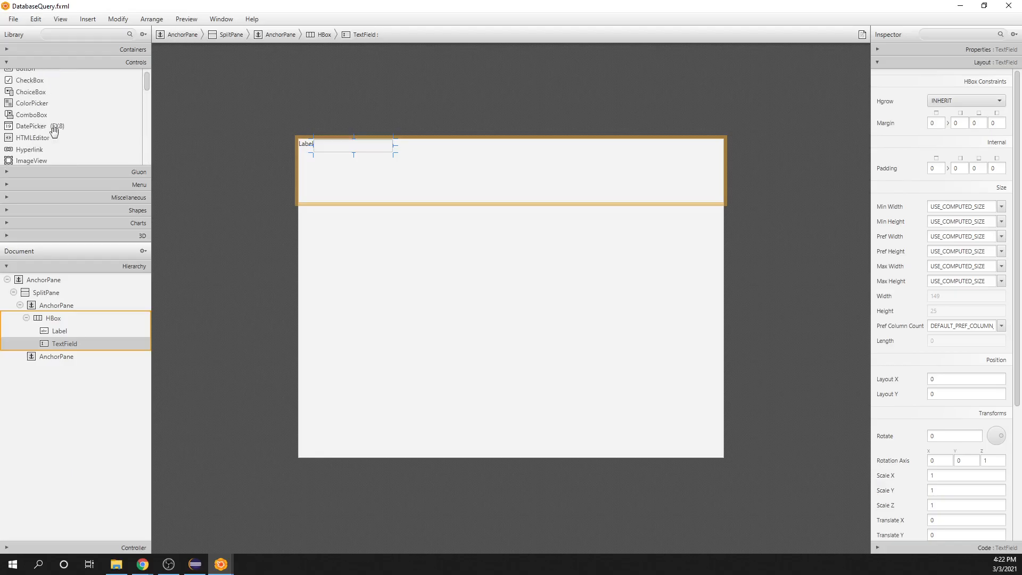
pyautogui.scroll(2, 54, 131)
pyautogui.click(22, 75)
pyautogui.moveTo(23, 75); pyautogui.dragTo(458, 158)
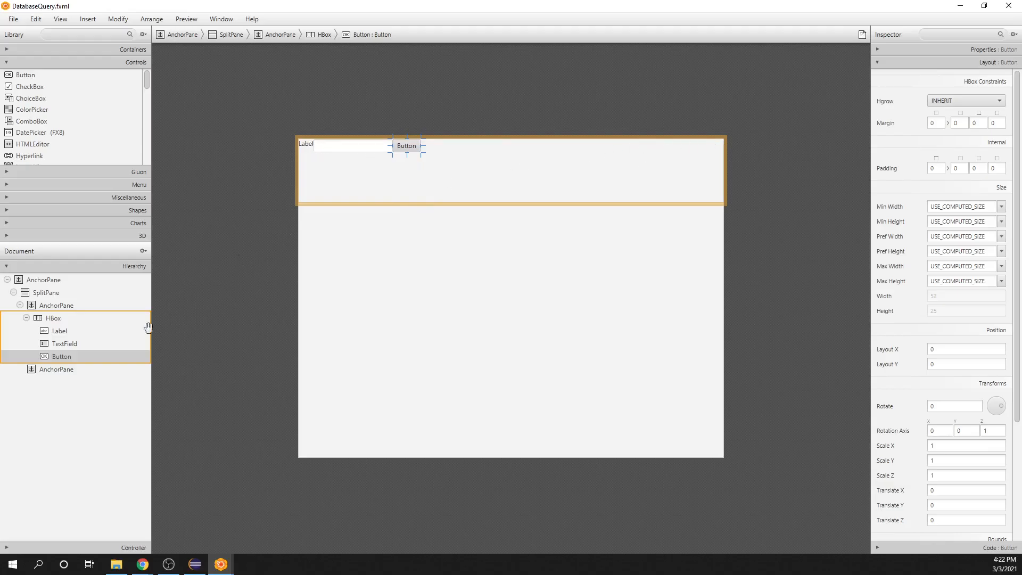
# Step: Set the HBox's alignment to CENTER
pyautogui.click(59, 322)
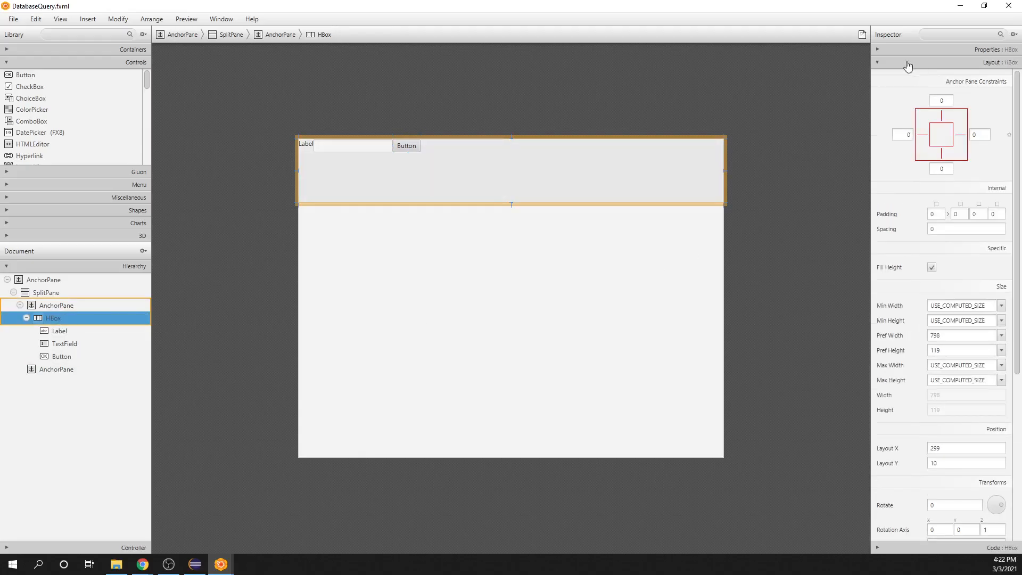
pyautogui.click(877, 50)
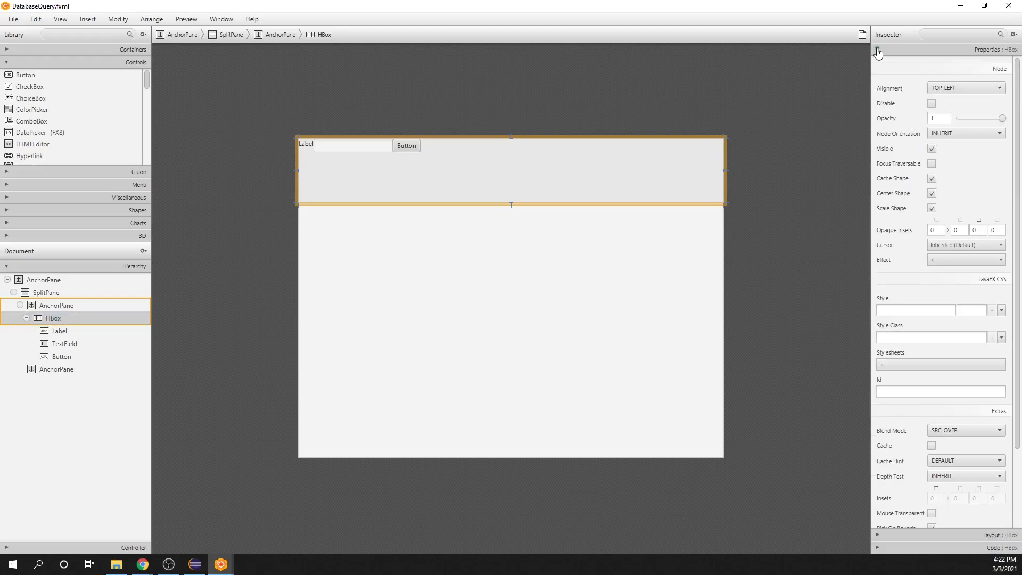
pyautogui.click(994, 90)
pyautogui.click(968, 155)
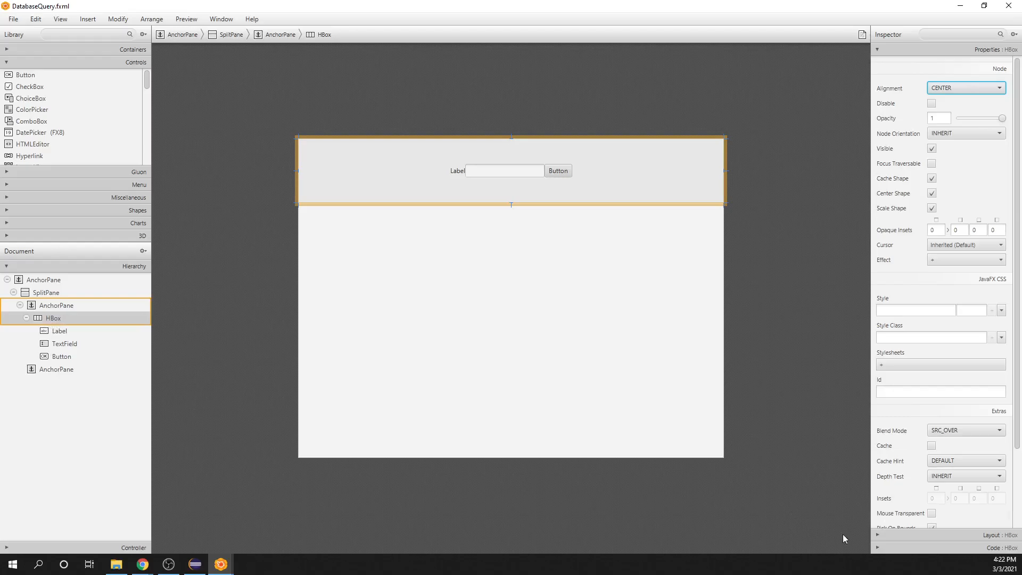
# Step: Set the spacing between the HBox's controls to 20
pyautogui.click(878, 535)
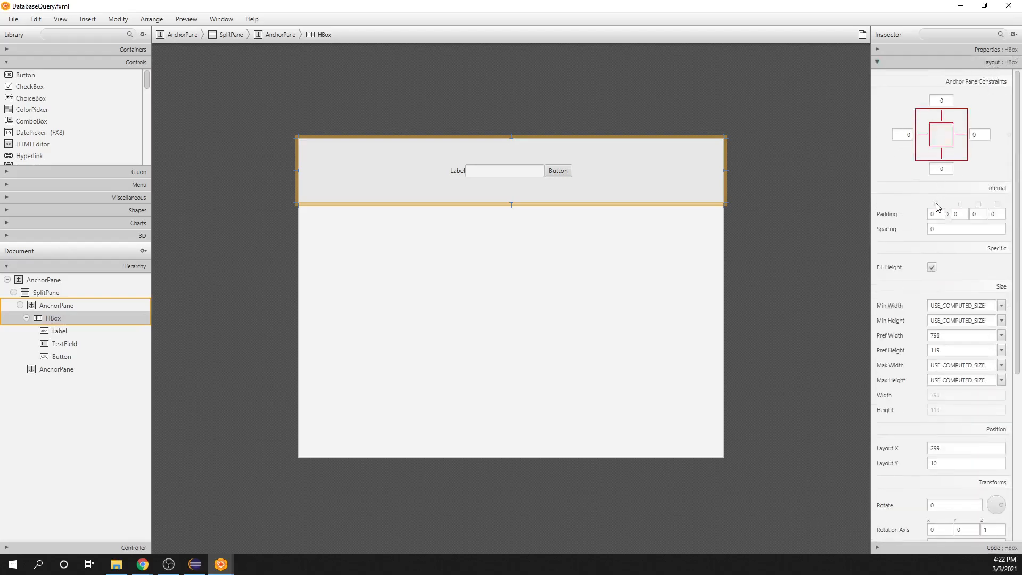
pyautogui.click(933, 230)
pyautogui.write('20')
pyautogui.click(834, 235)
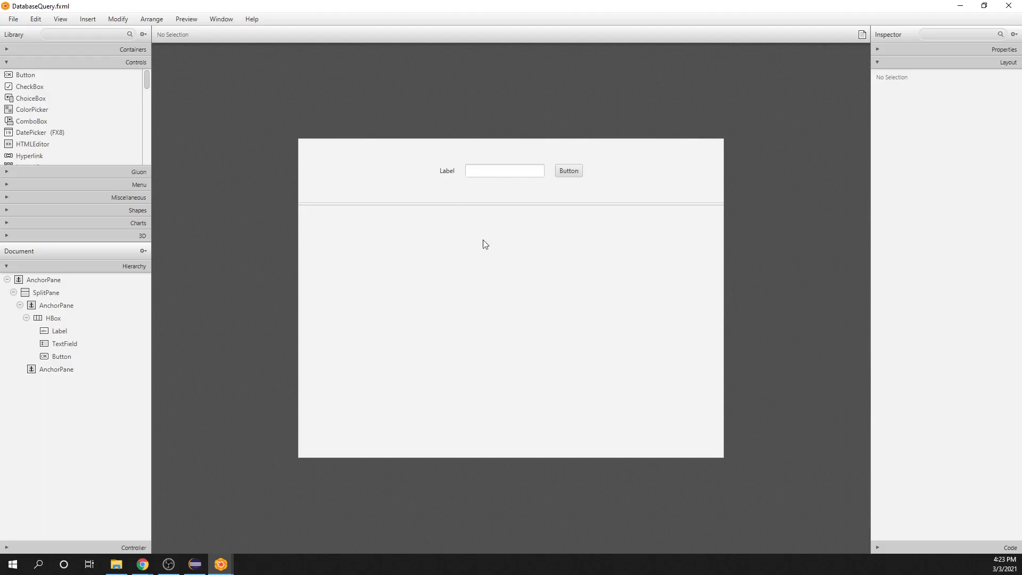
# Step: Change the label's text in the HBox to "Last Name"
pyautogui.click(448, 176)
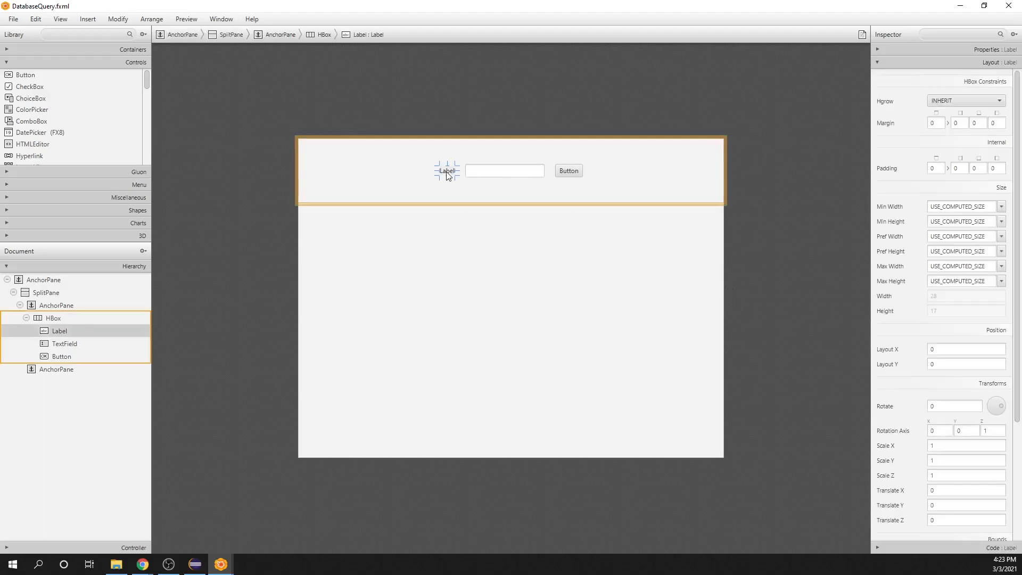
pyautogui.click(878, 50)
pyautogui.doubleClick(950, 86)
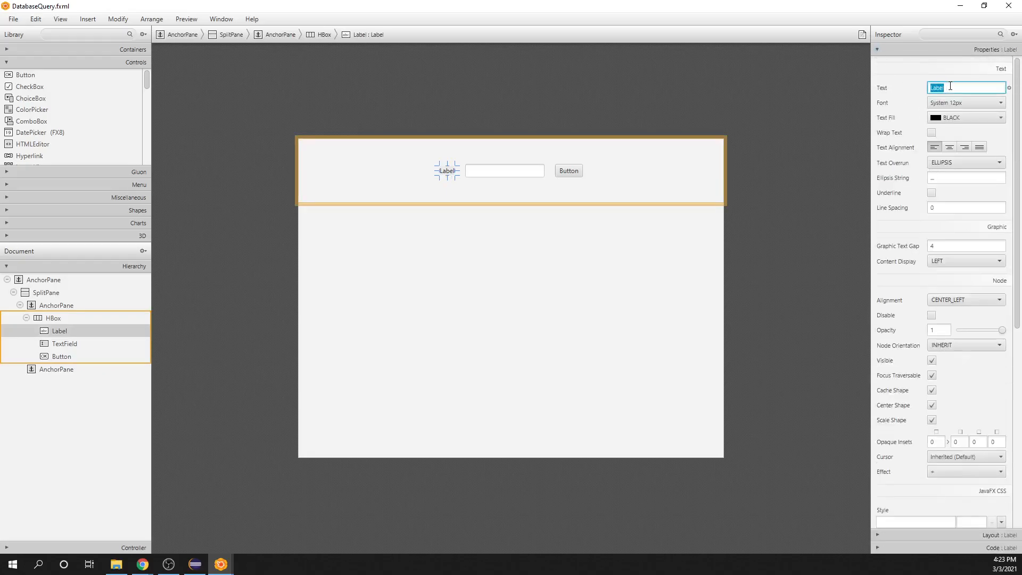
pyautogui.write('Last Name')
pyautogui.click(819, 181)
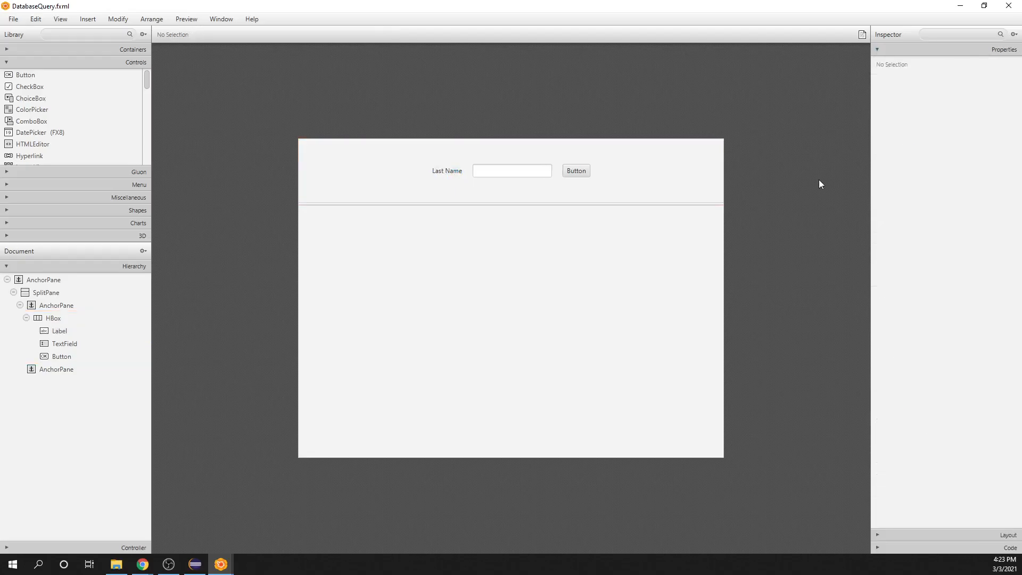
# Step: Give the TextField beside the Last Name label the fx:id lastName
pyautogui.click(517, 171)
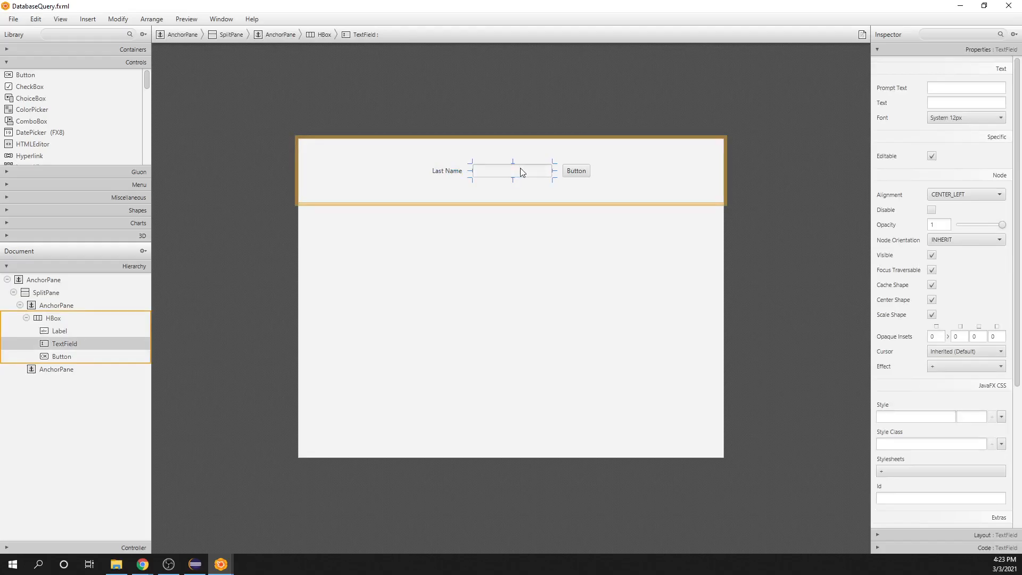
pyautogui.click(877, 548)
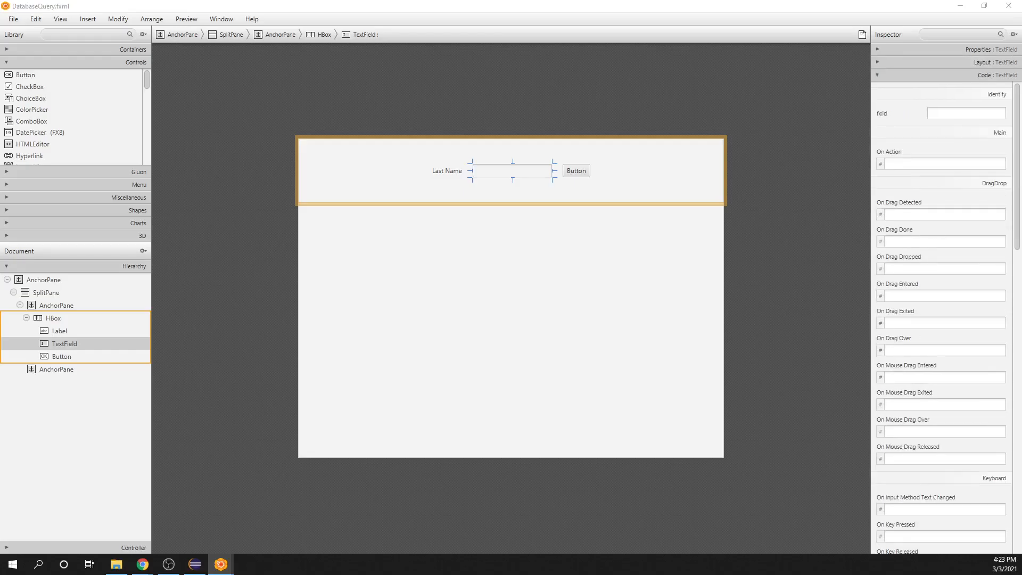
pyautogui.click(952, 114)
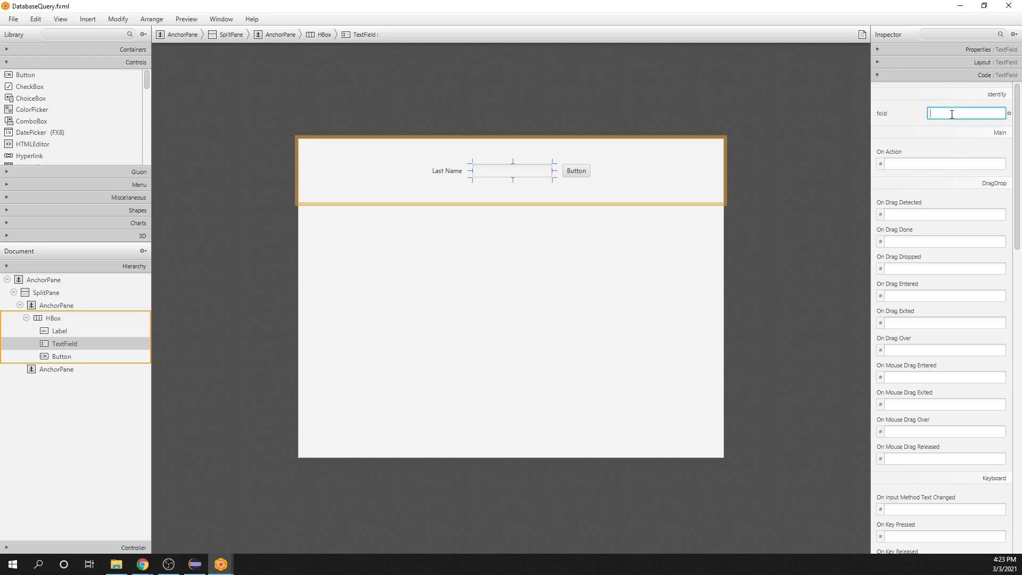
pyautogui.write('lastName')
# Step: Set the lastName text field's On Action handler to handleLastNameBox
pyautogui.click(935, 165)
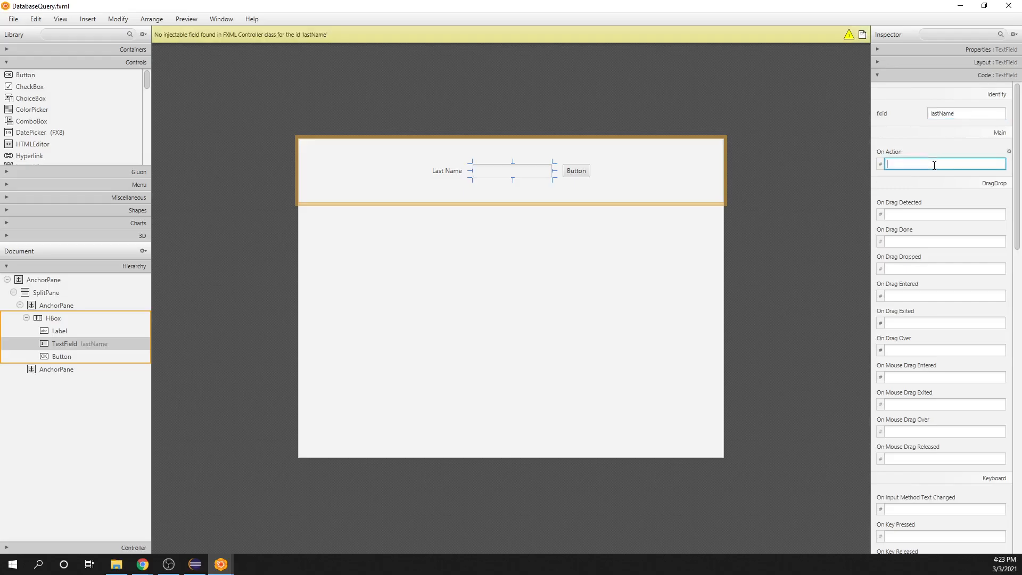
pyautogui.write('handleLas')
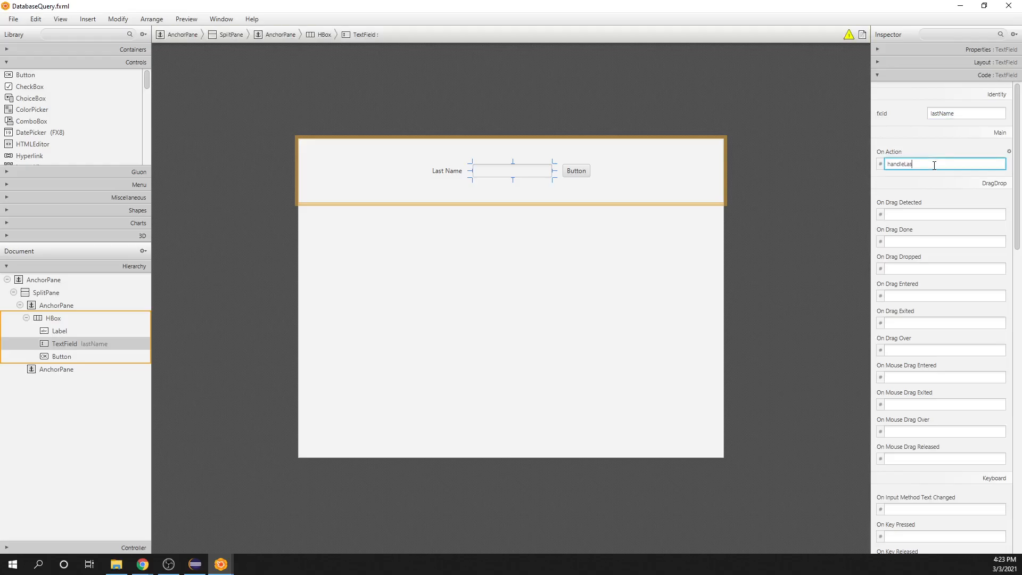
pyautogui.write('tNameBox')
pyautogui.click(789, 193)
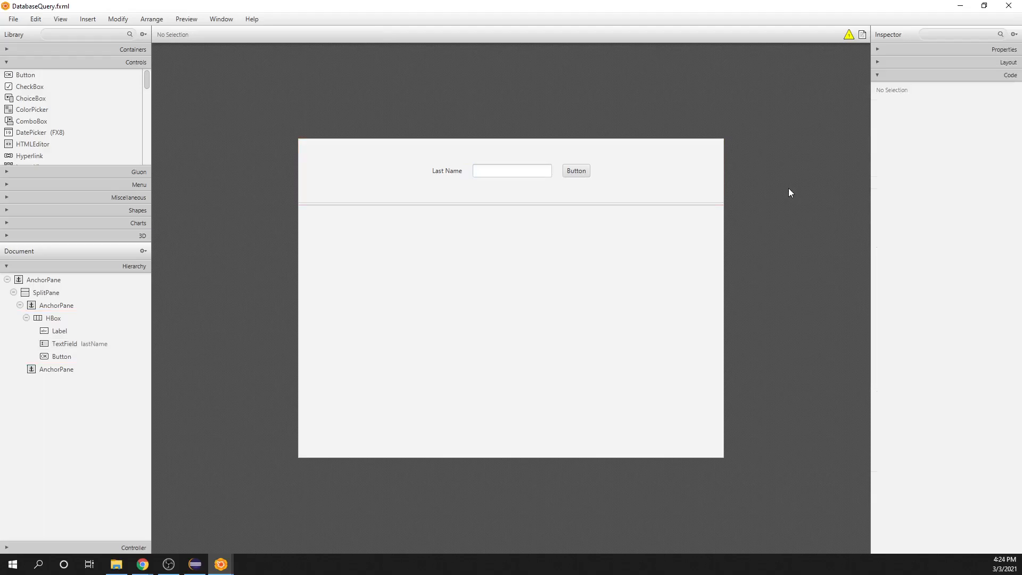
# Step: Change the text of the button beside the Last Name field to "Search"
pyautogui.click(579, 171)
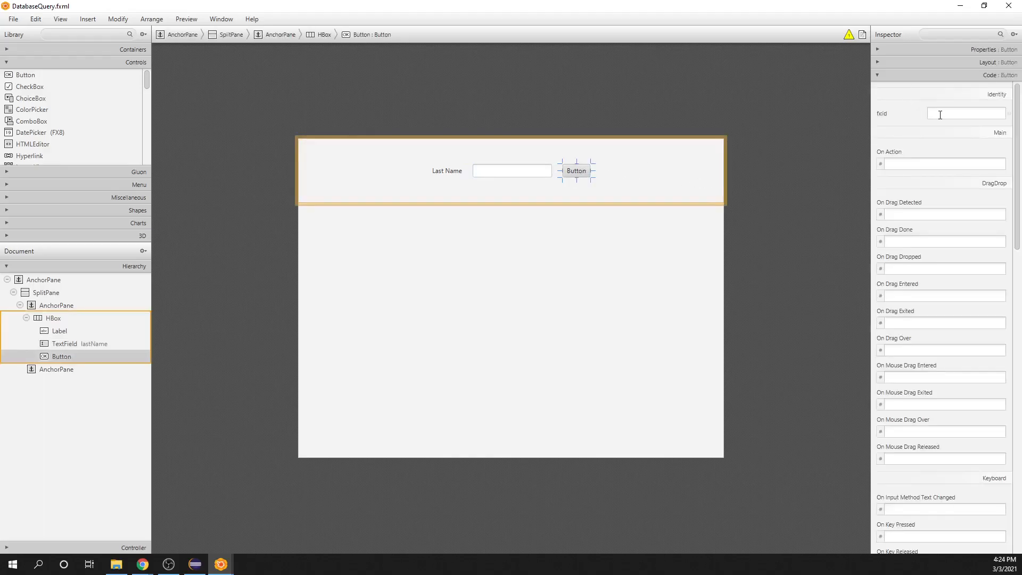
pyautogui.click(881, 49)
pyautogui.click(961, 88)
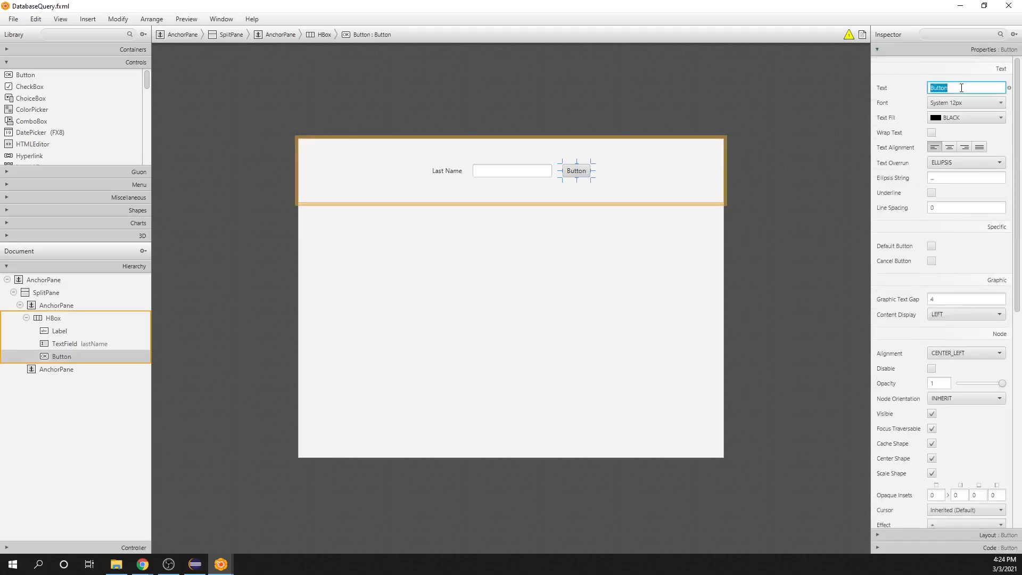
pyautogui.write('Search')
pyautogui.click(804, 155)
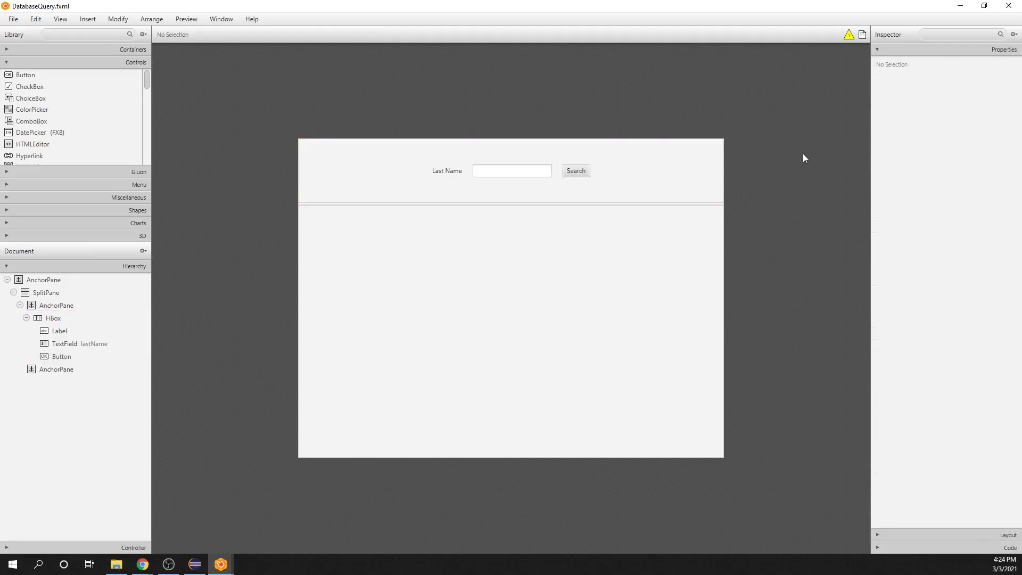
# Step: Give the Search button the fx:id searchButton
pyautogui.click(577, 171)
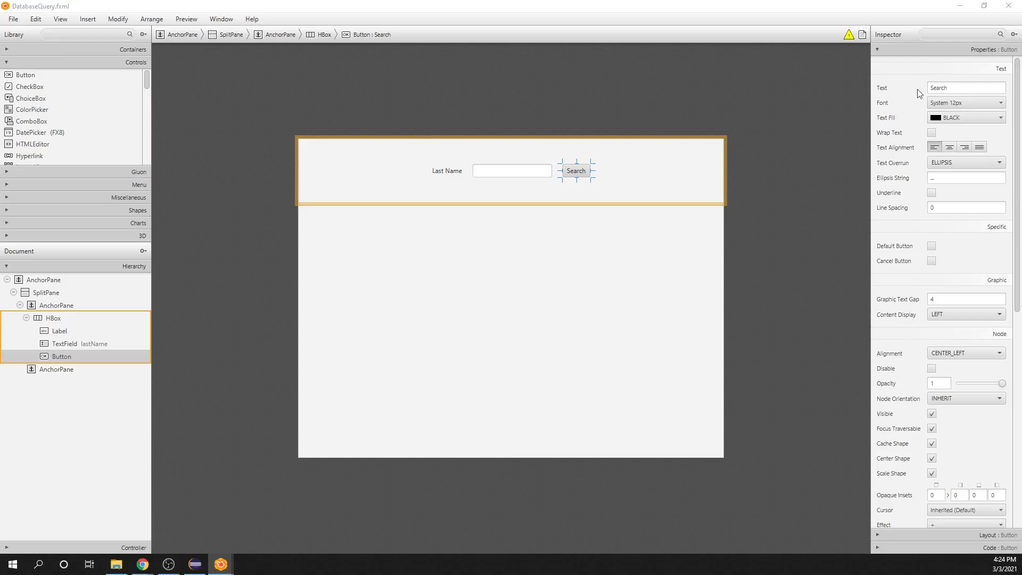
pyautogui.click(878, 549)
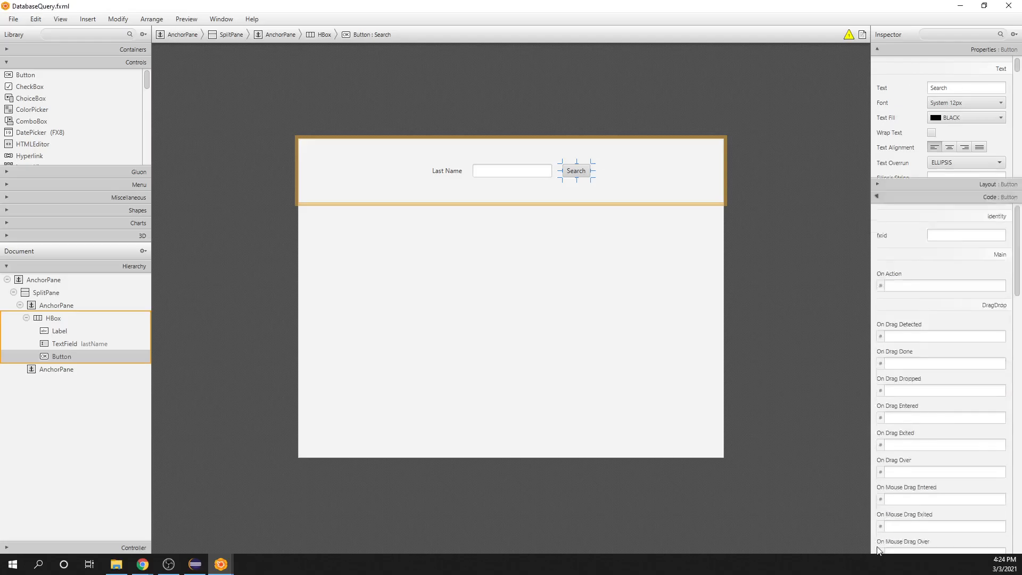
pyautogui.click(935, 113)
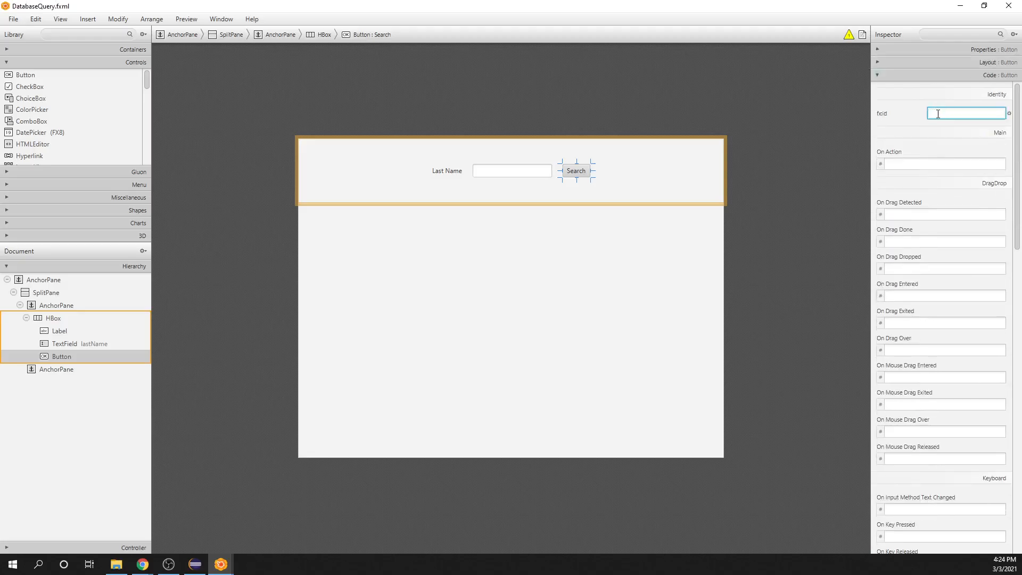
pyautogui.write('searchButton')
# Step: Set the Search button's On Action handler to handleSearchButton
pyautogui.click(956, 163)
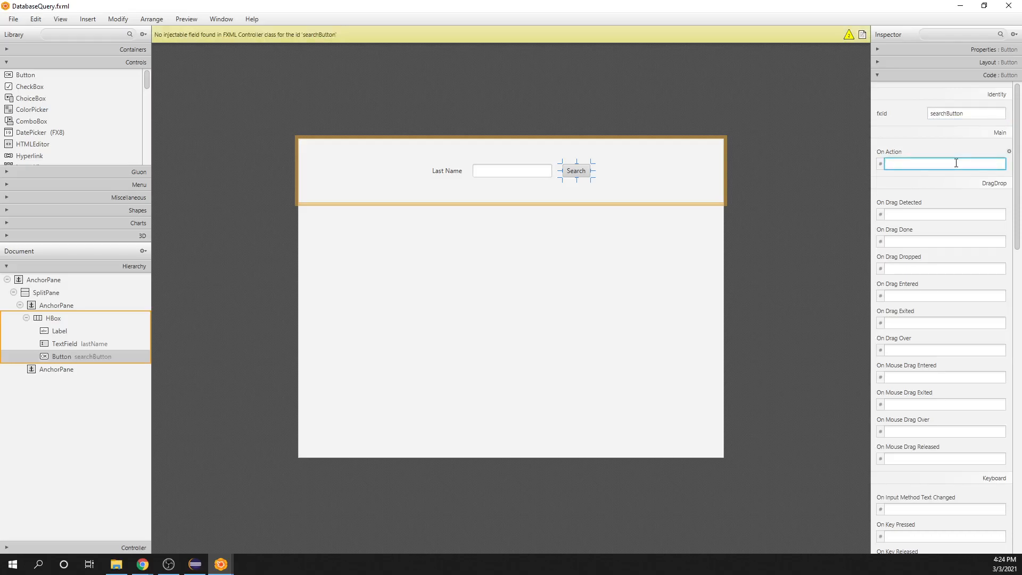
pyautogui.write('handleS')
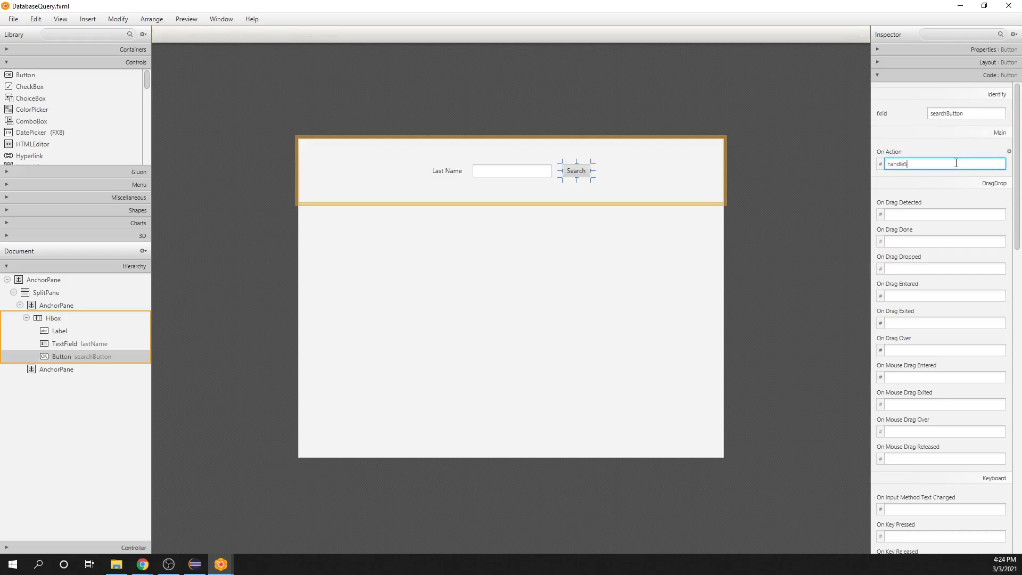
pyautogui.write('earchButton')
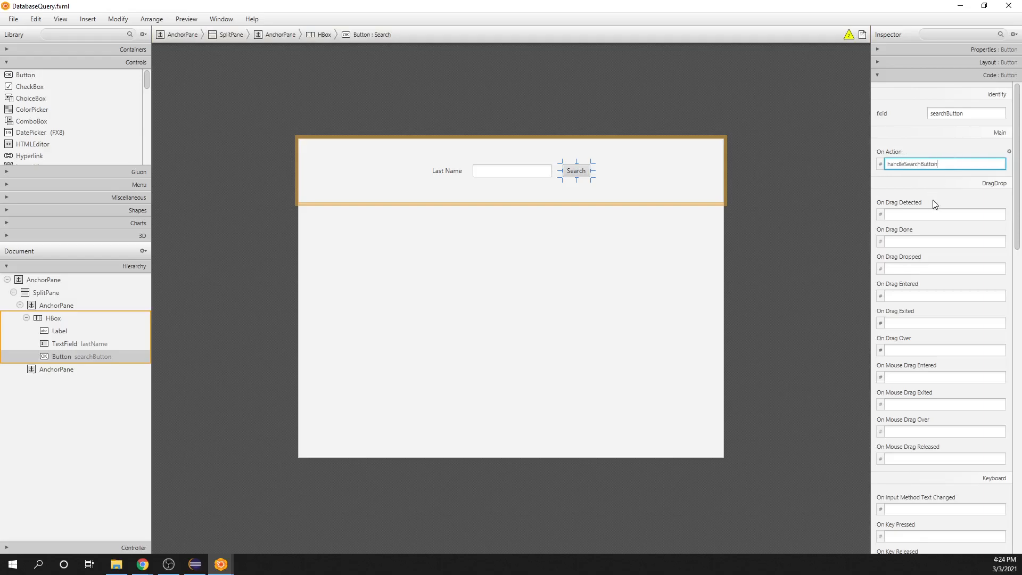
pyautogui.click(823, 193)
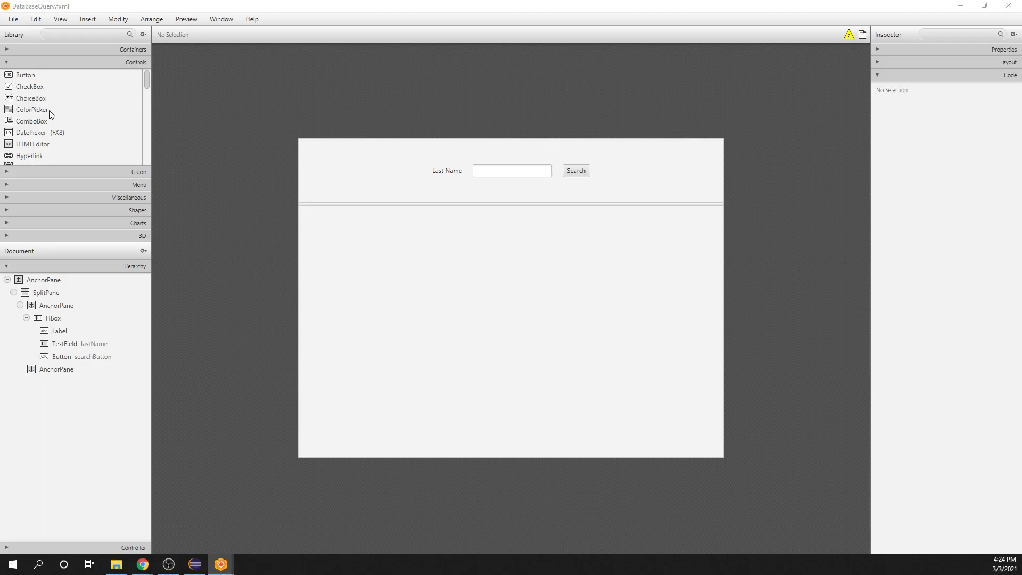
# Step: Add a TableView control to the empty lower AnchorPane of the SplitPane
pyautogui.scroll(-5, 48, 113)
pyautogui.scroll(-5, 45, 115)
pyautogui.scroll(-1, 44, 113)
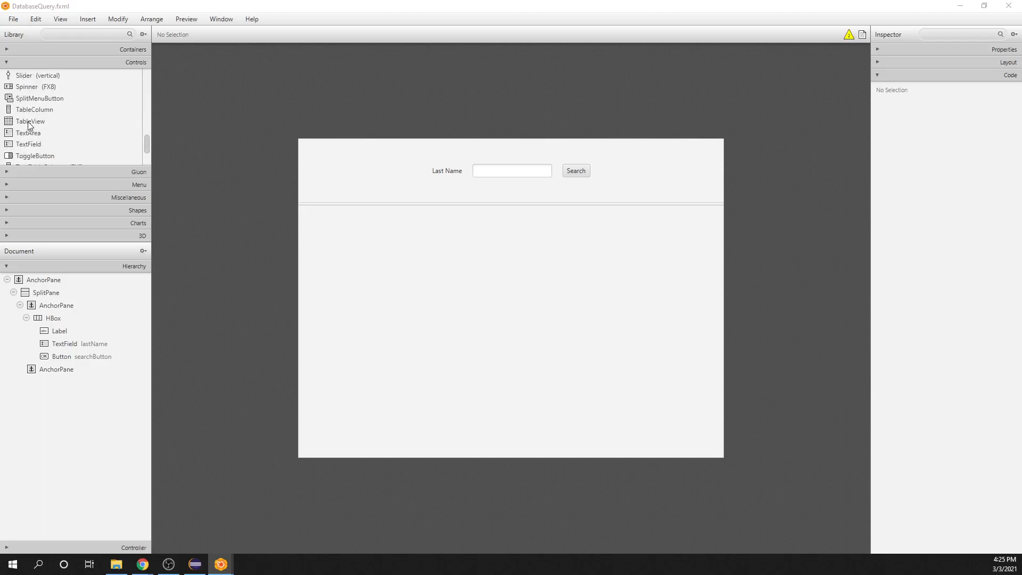
pyautogui.click(29, 125)
pyautogui.moveTo(27, 124); pyautogui.dragTo(527, 337)
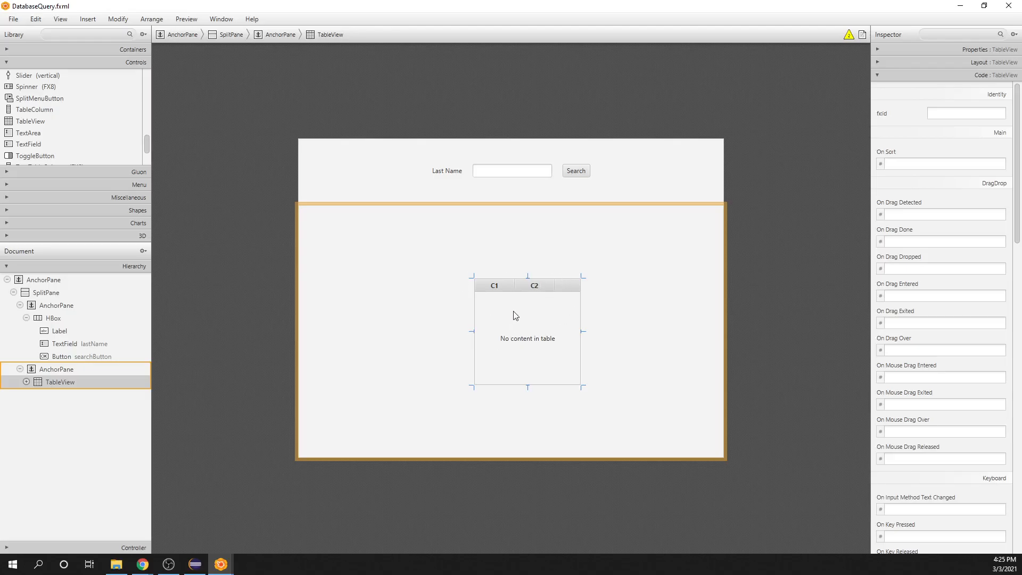
# Step: Fit the TableView to its parent AnchorPane
pyautogui.rightClick(60, 387)
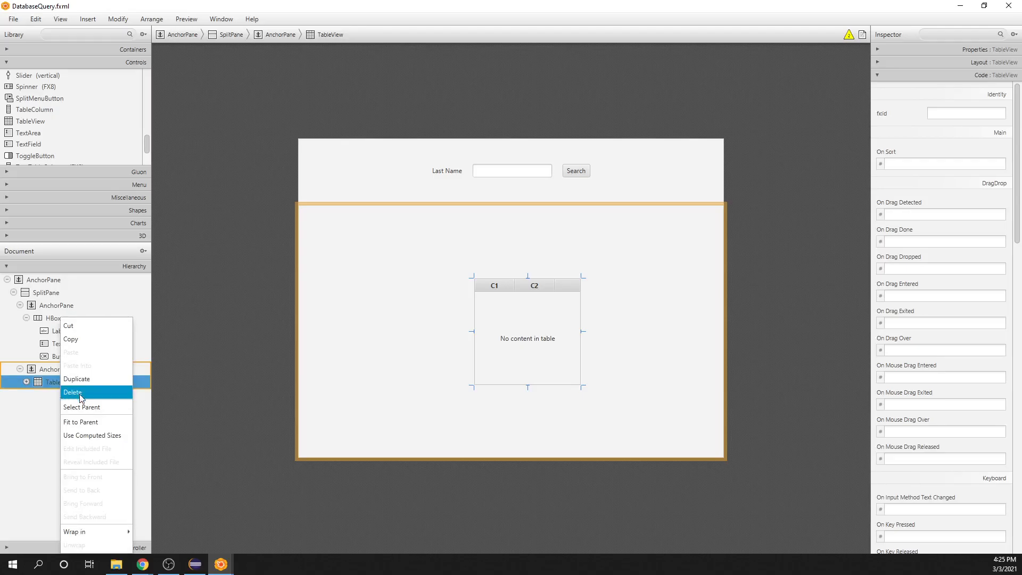
pyautogui.click(84, 422)
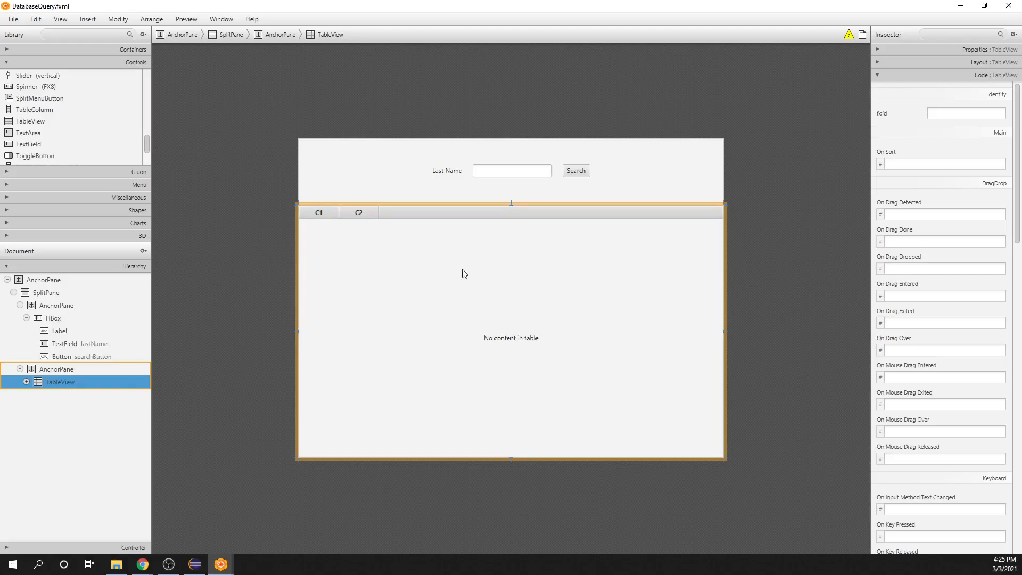
pyautogui.click(774, 301)
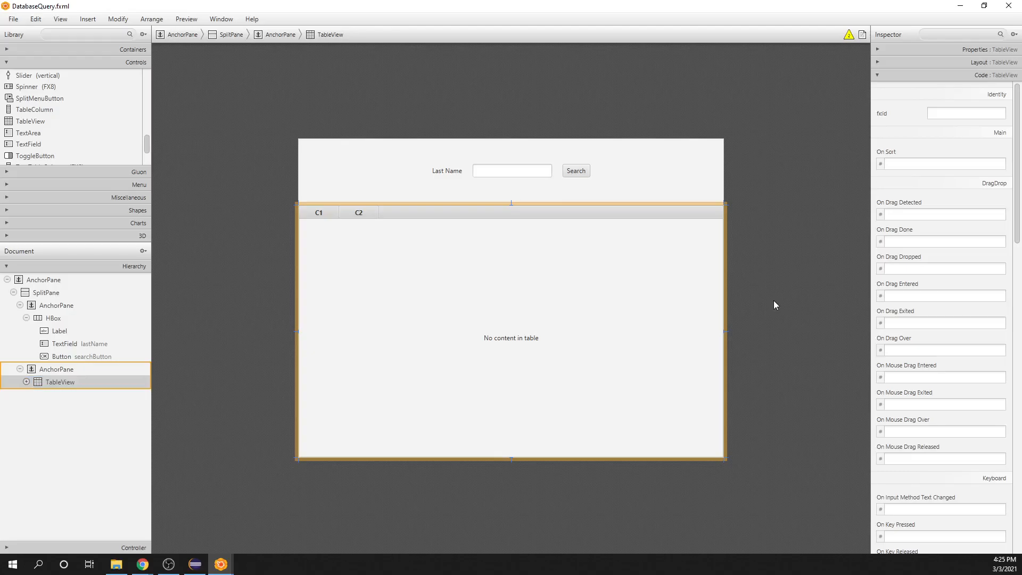
# Step: Give the TableView the fx:id tableView
pyautogui.click(493, 298)
pyautogui.click(965, 111)
pyautogui.write('tableView')
pyautogui.click(829, 157)
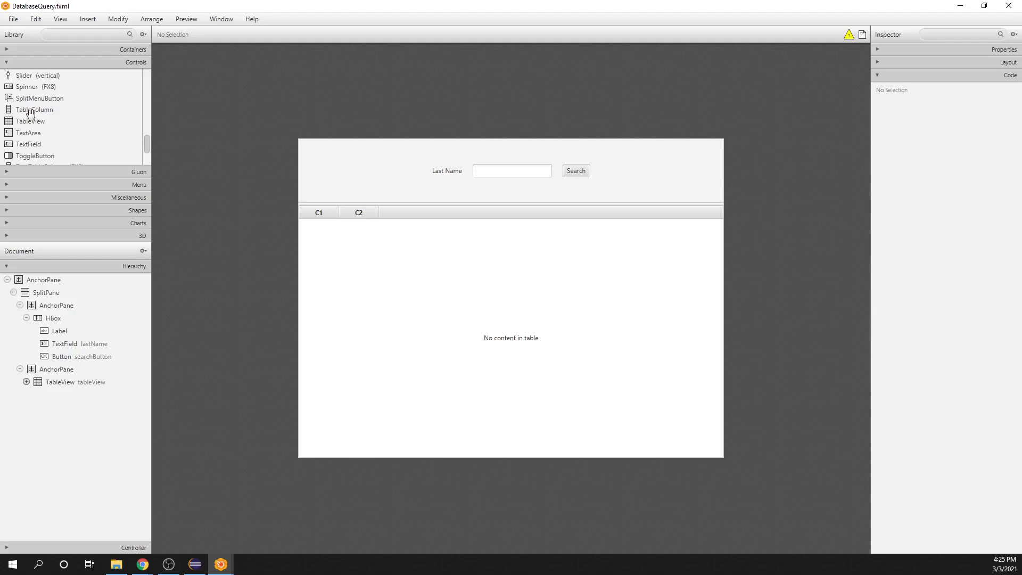
# Step: Add two more TableColumns to the TableView, after the existing C1 and C2 columns
pyautogui.click(26, 382)
pyautogui.moveTo(47, 111); pyautogui.dragTo(76, 378)
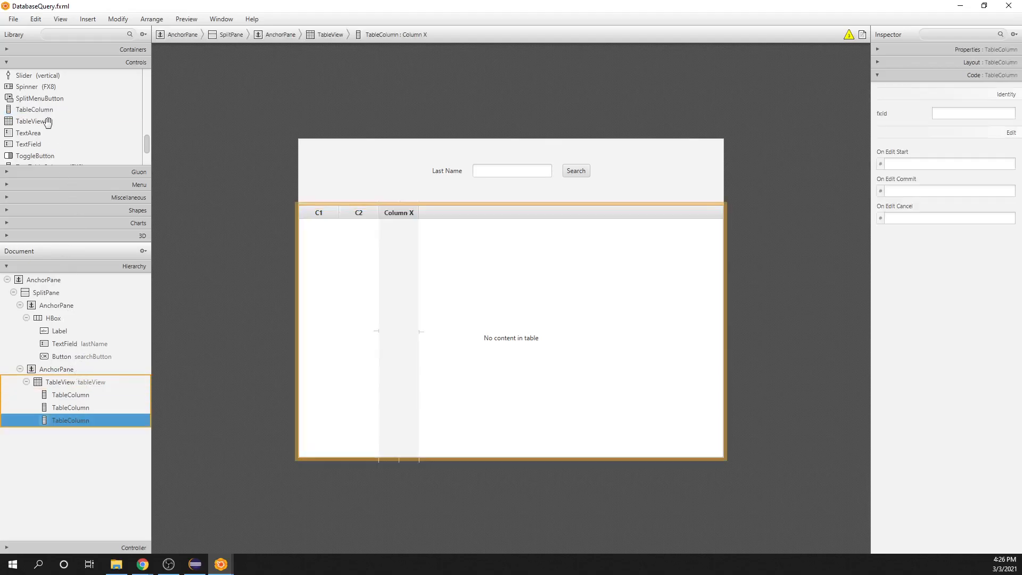
pyautogui.moveTo(38, 123); pyautogui.dragTo(74, 392)
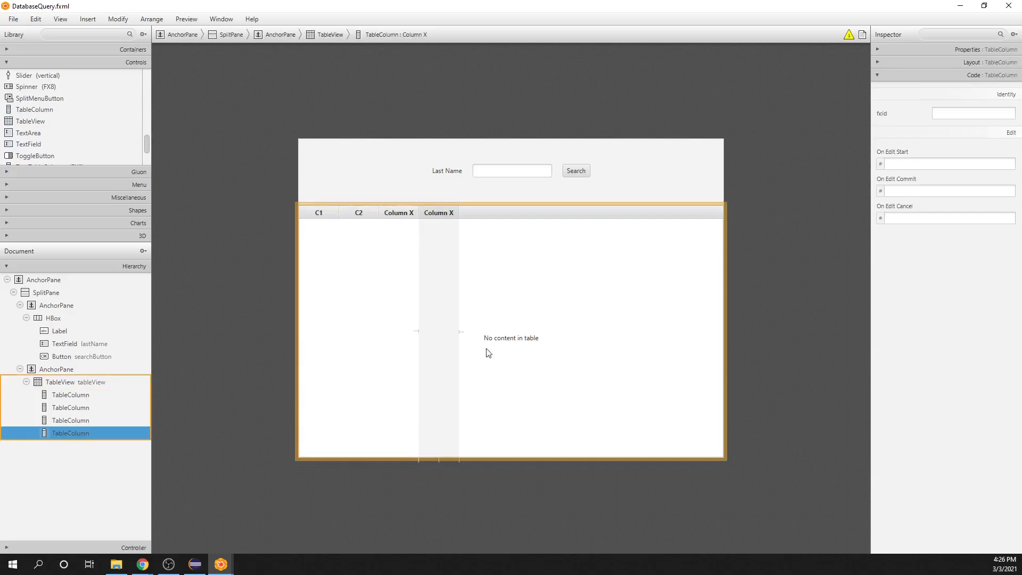
pyautogui.click(551, 300)
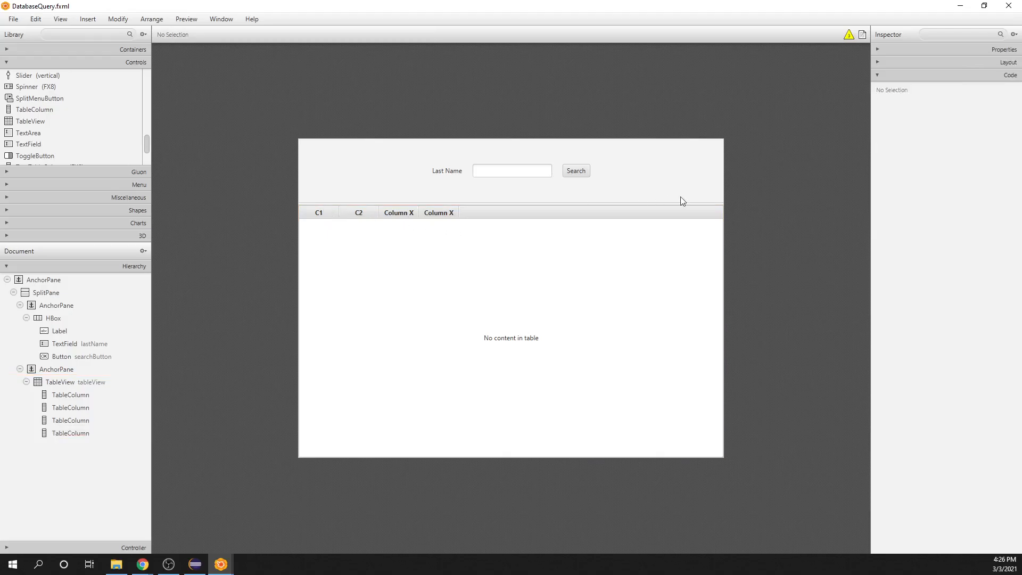
# Step: Change the header text of the table's first column to "ID"
pyautogui.click(317, 216)
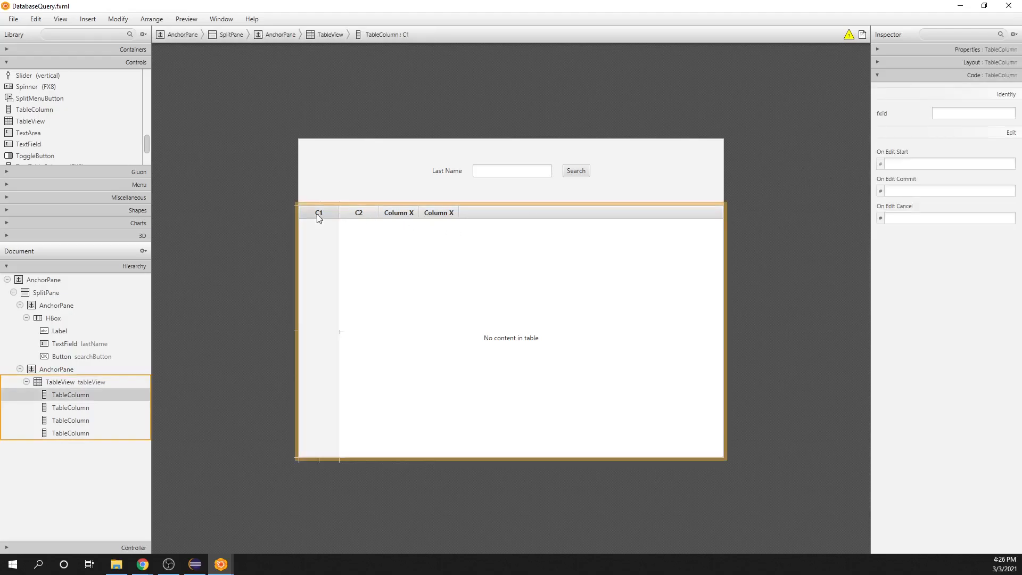
pyautogui.click(877, 50)
pyautogui.doubleClick(951, 87)
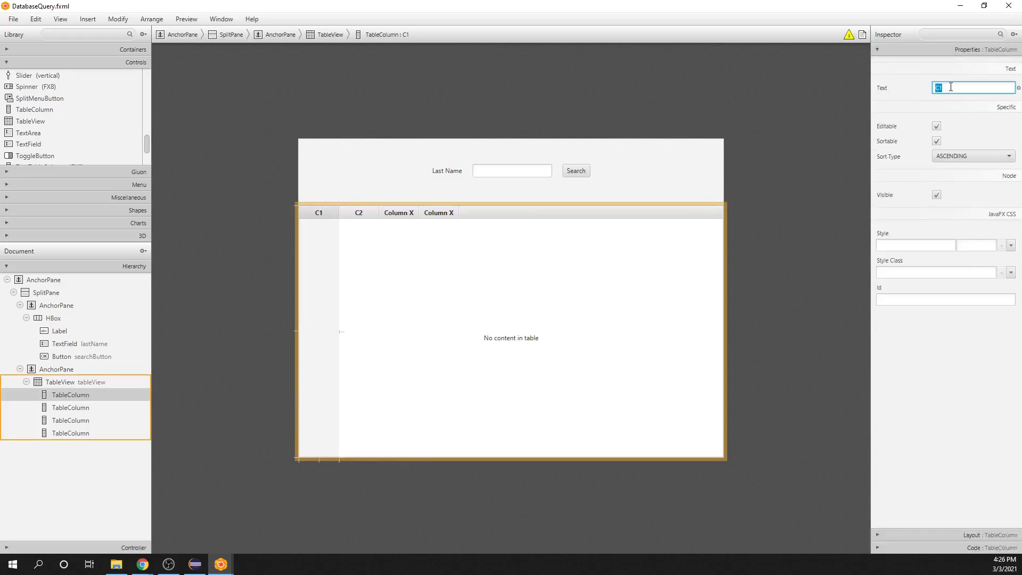
pyautogui.write('ID')
pyautogui.click(778, 181)
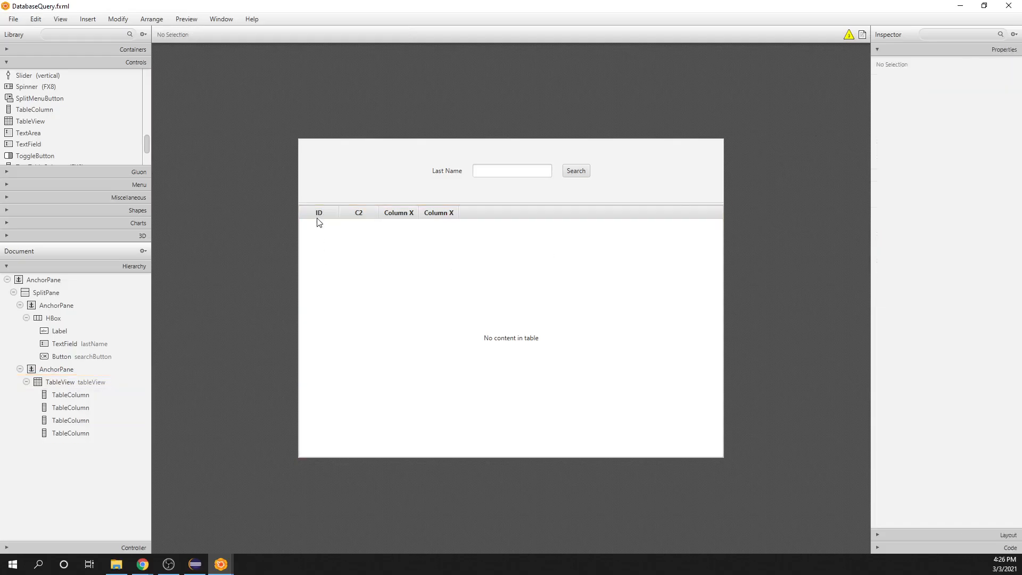
# Step: Give the ID table column the fx:id idColumn
pyautogui.click(879, 548)
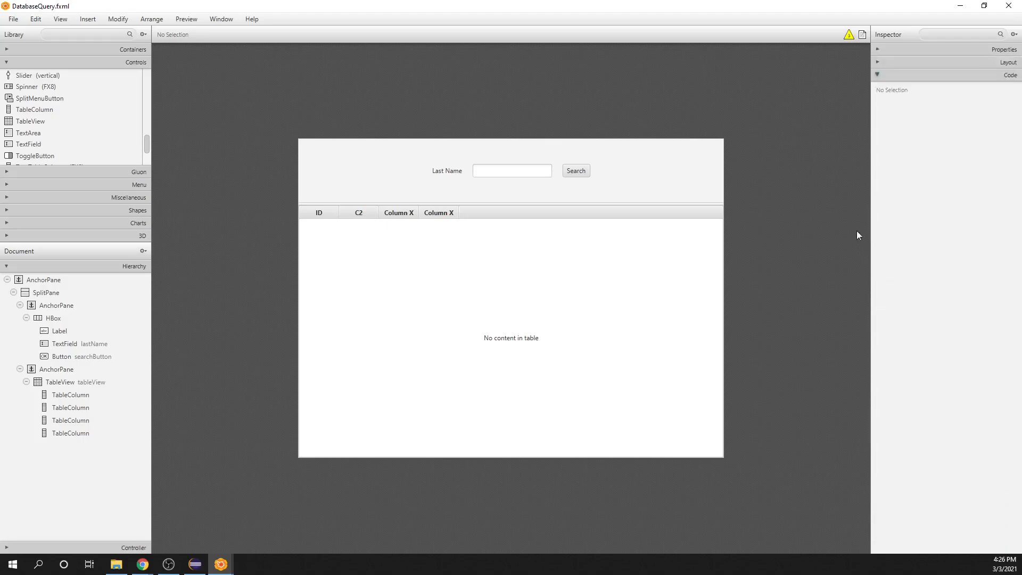
pyautogui.click(77, 397)
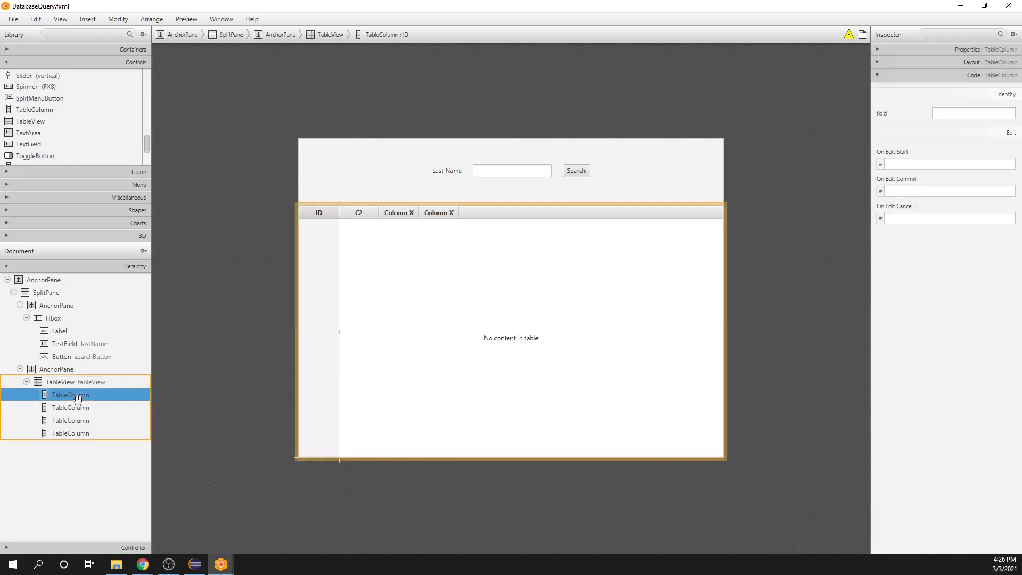
pyautogui.click(959, 114)
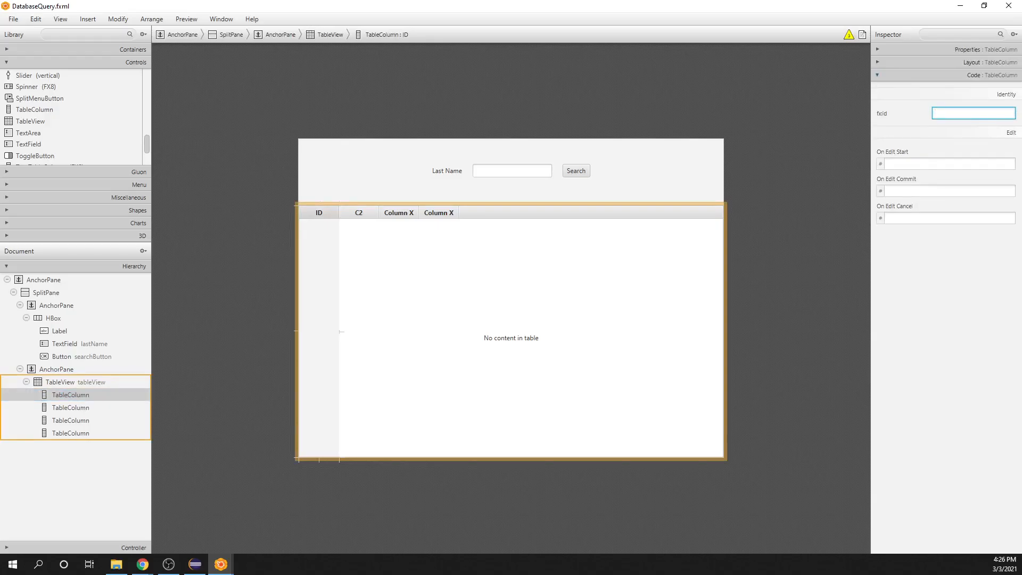
pyautogui.click(939, 113)
pyautogui.write('idColumn')
pyautogui.click(798, 209)
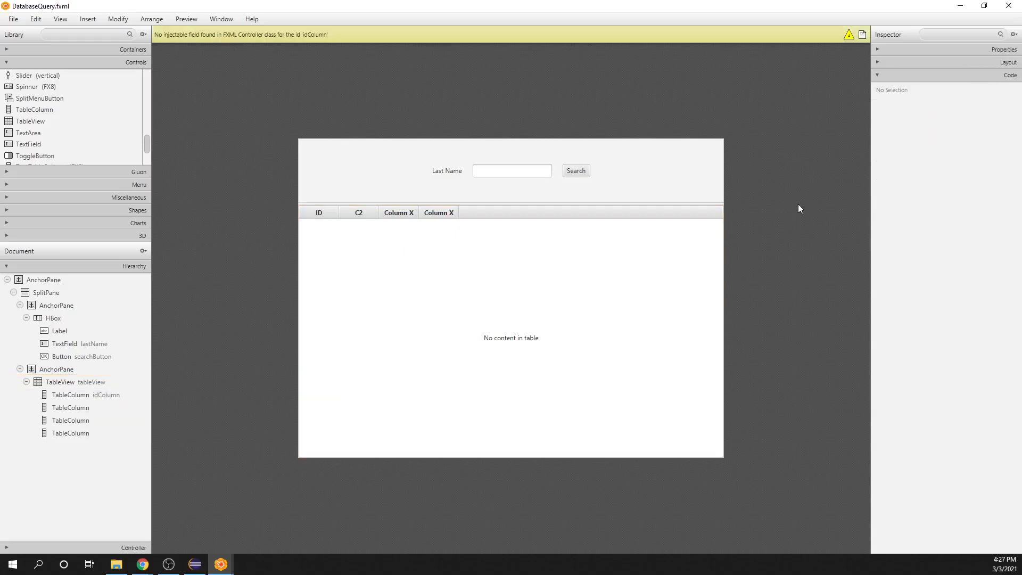
# Step: Change the header text of the table's second column to "Last"
pyautogui.click(356, 212)
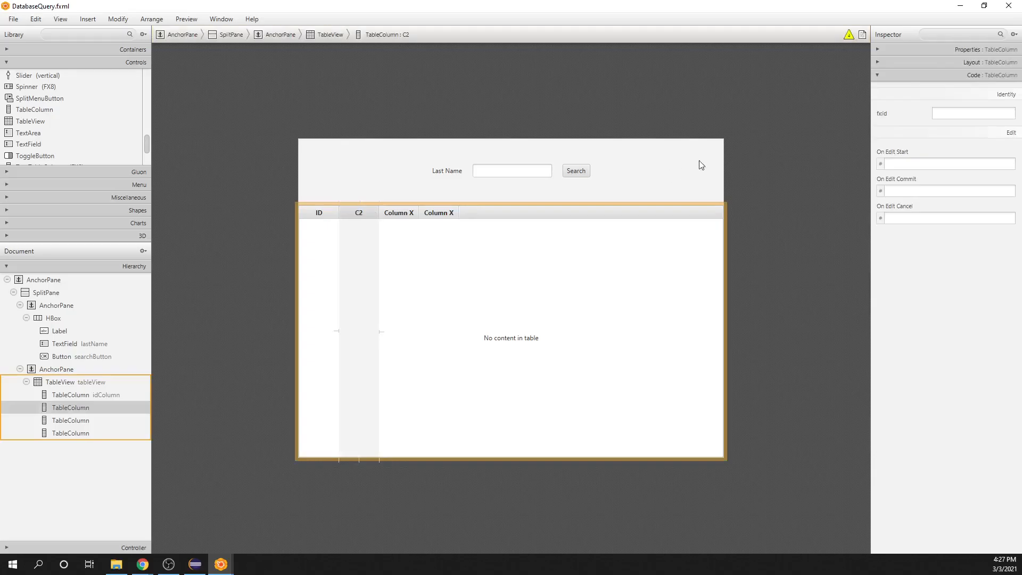
pyautogui.click(878, 49)
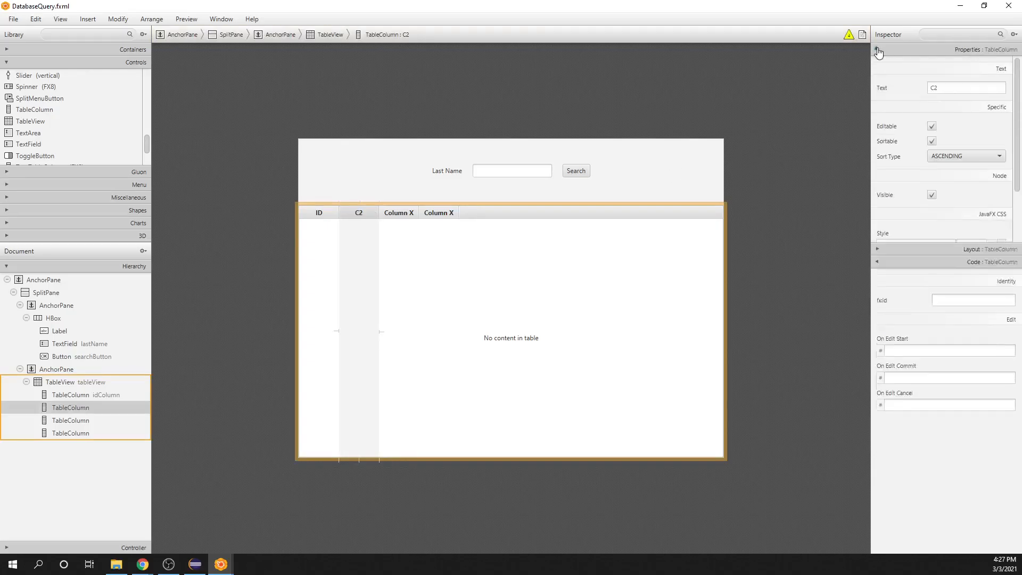
pyautogui.click(962, 89)
pyautogui.write('Last')
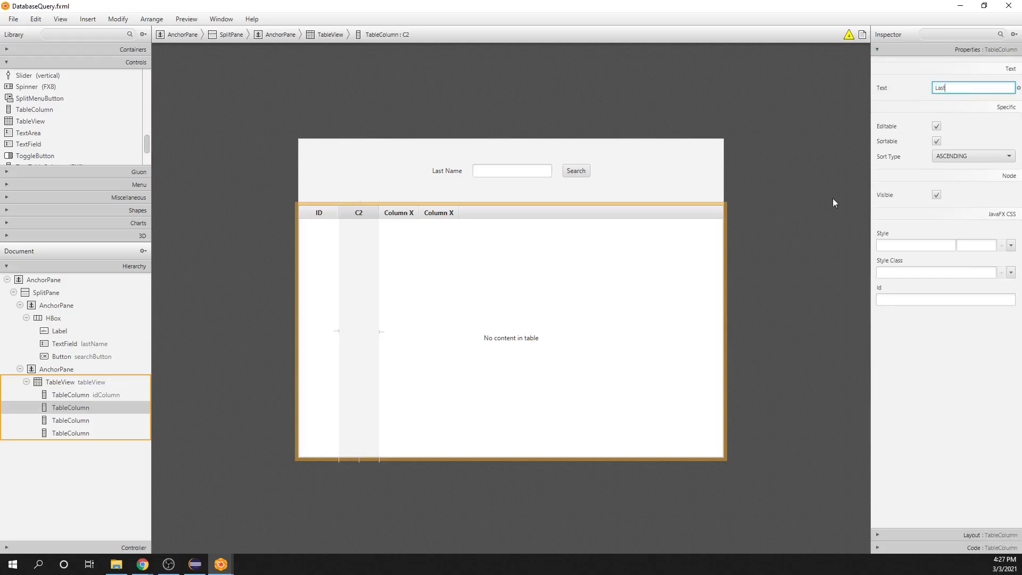
pyautogui.click(797, 197)
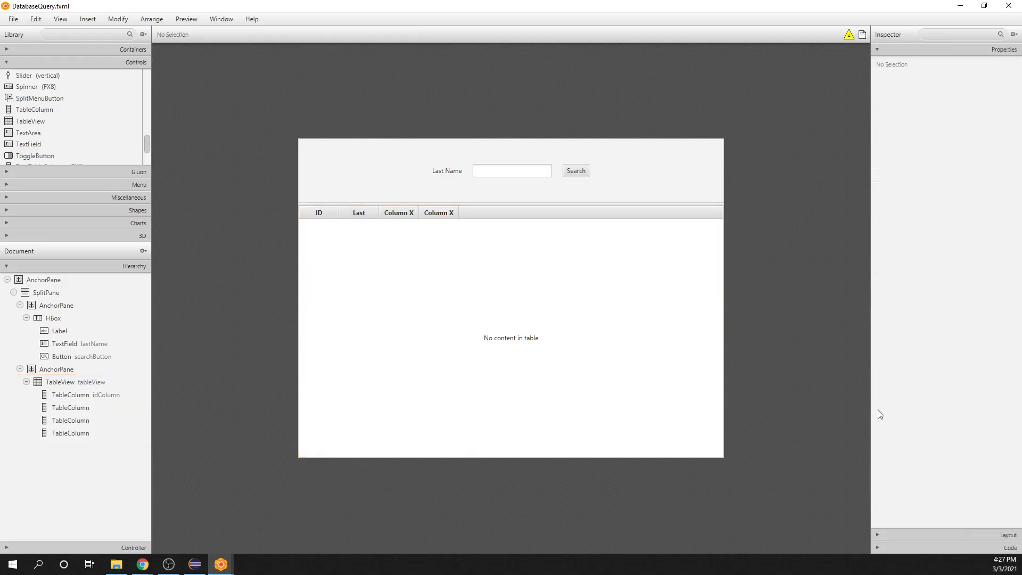
# Step: Give the Last table column the fx:id lastNameColumn
pyautogui.click(880, 549)
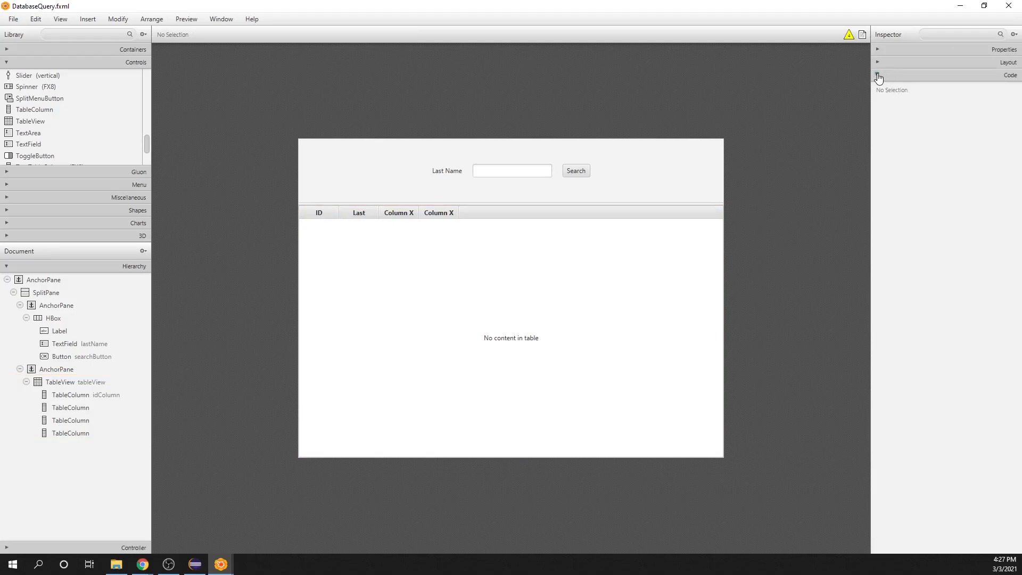
pyautogui.click(364, 217)
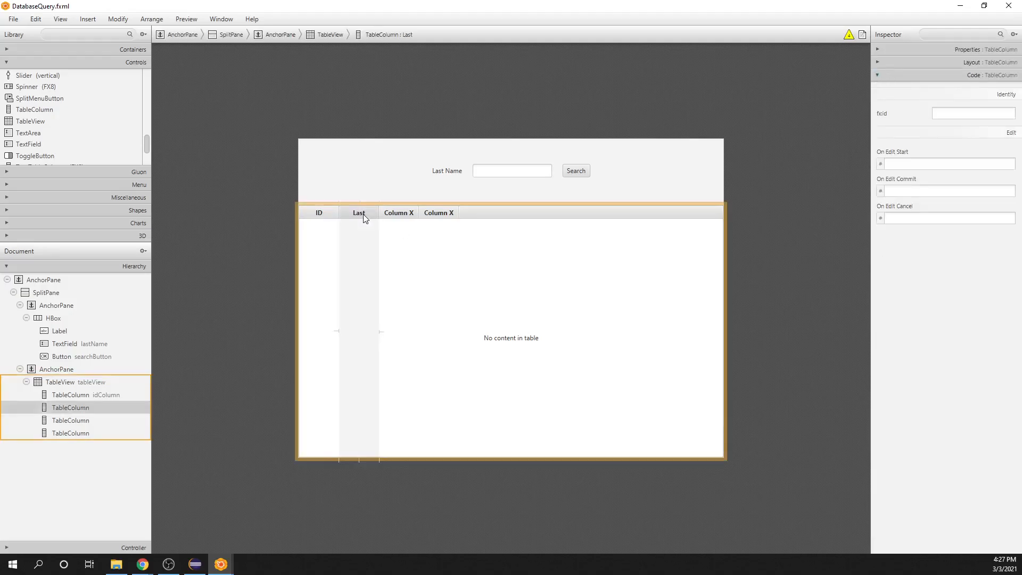
pyautogui.click(961, 114)
pyautogui.write('tNameColumn')
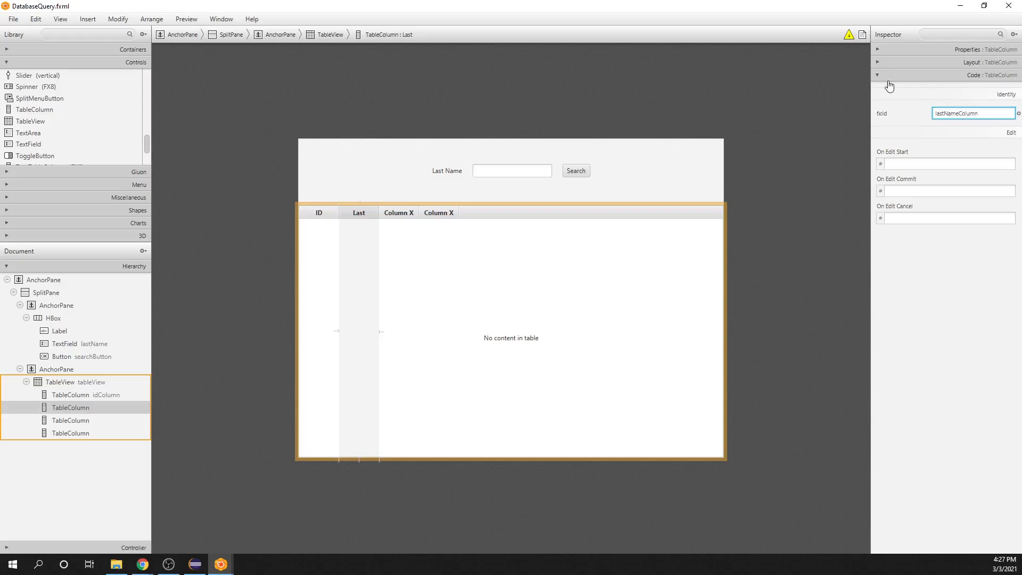
pyautogui.click(787, 159)
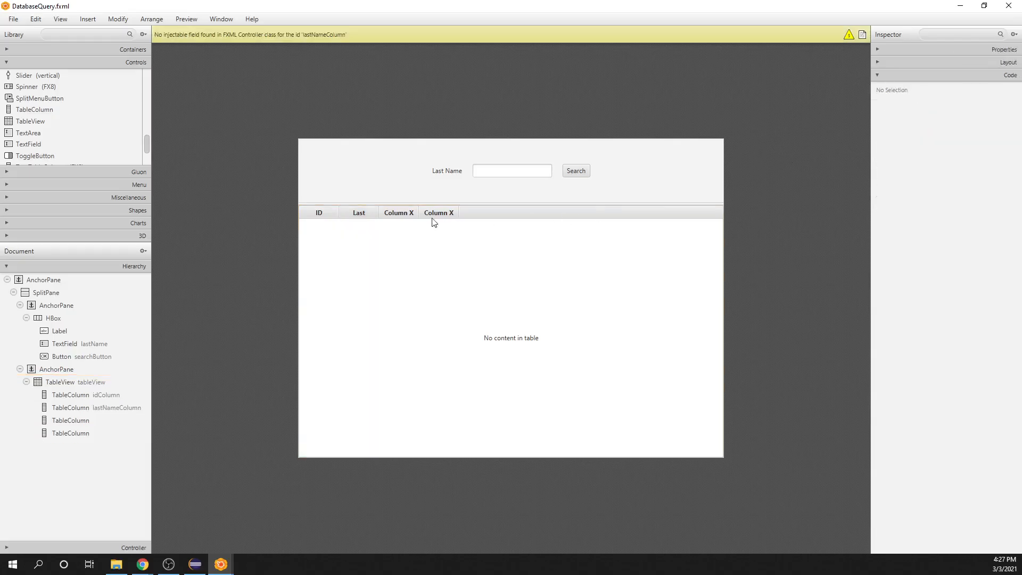
# Step: Change the header text of the table's third column to "First"
pyautogui.click(405, 213)
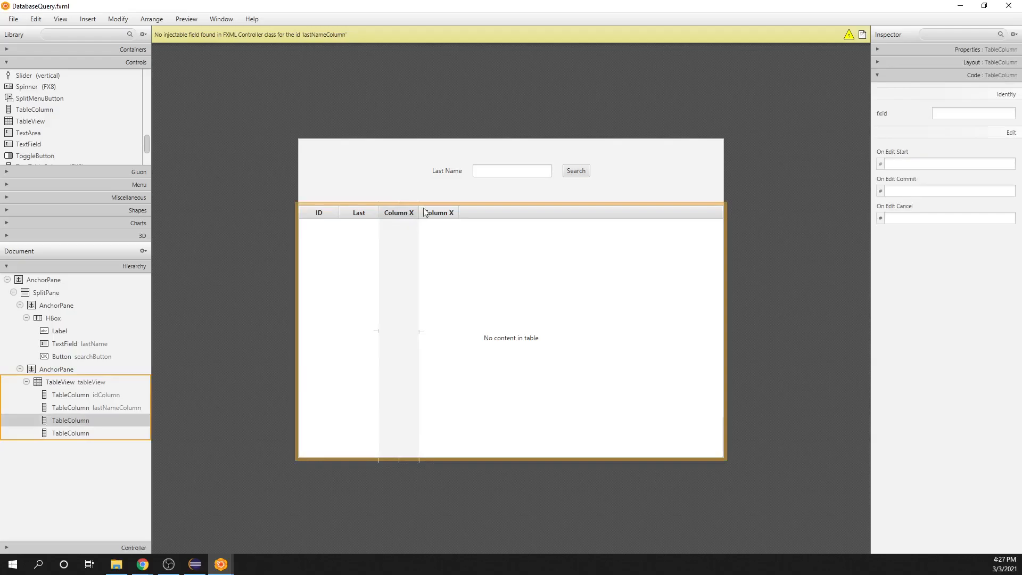
pyautogui.click(953, 50)
pyautogui.click(966, 87)
pyautogui.write('First')
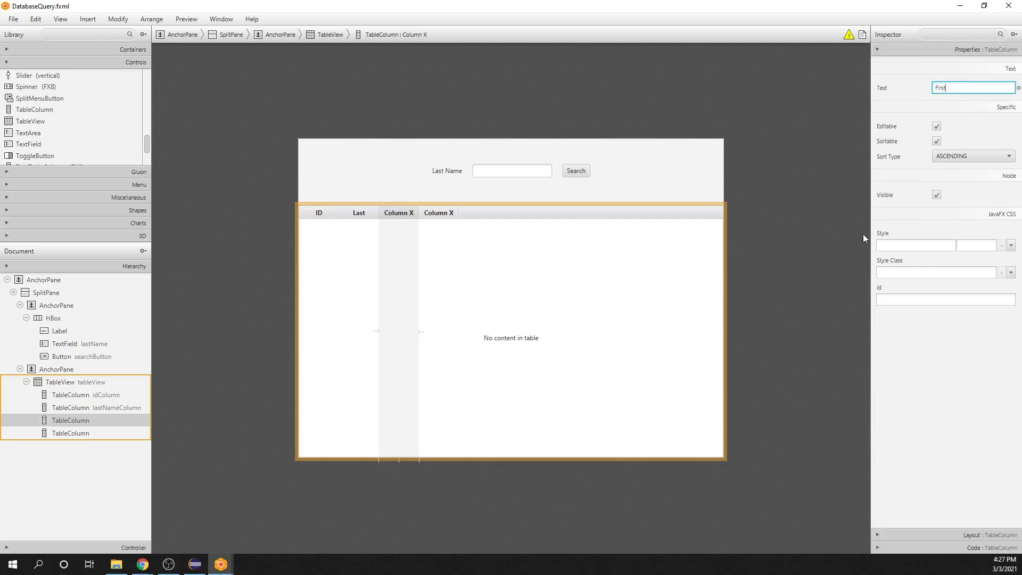
pyautogui.click(844, 248)
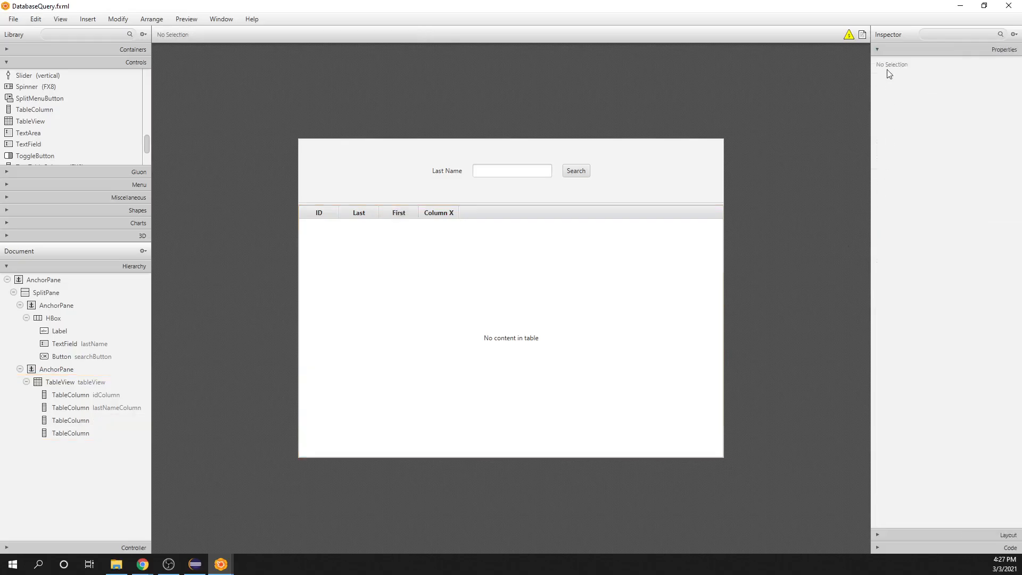
# Step: Give the First table column the fx:id firstNameColumn
pyautogui.click(397, 211)
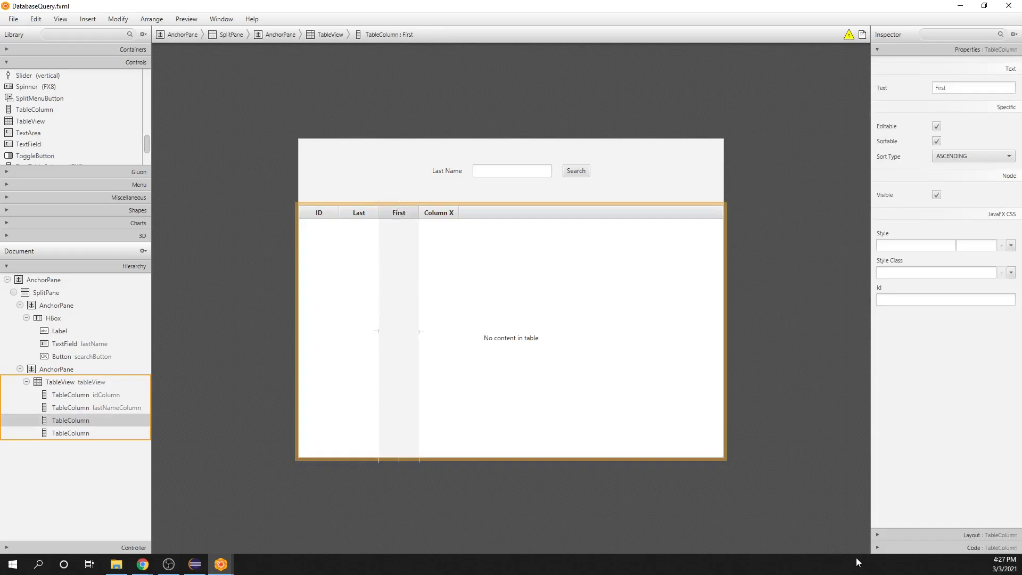
pyautogui.click(876, 549)
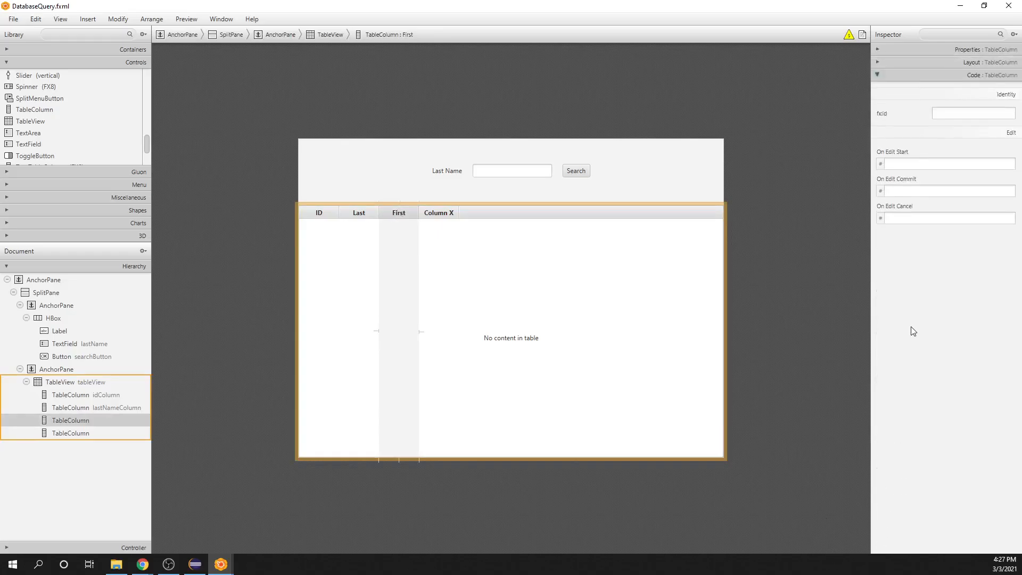
pyautogui.click(944, 114)
pyautogui.write('firstN')
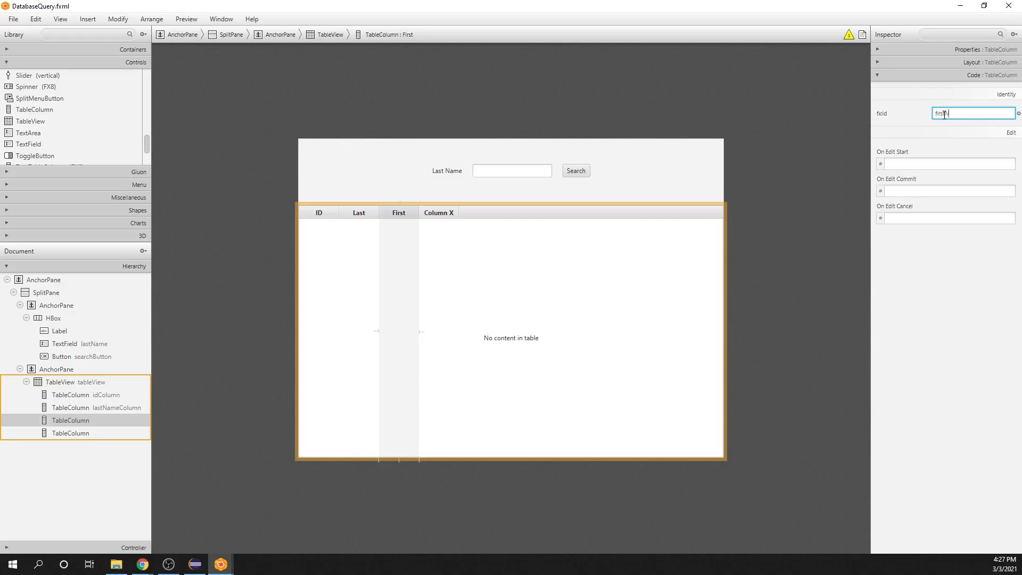
pyautogui.write('ameColumn')
pyautogui.click(773, 260)
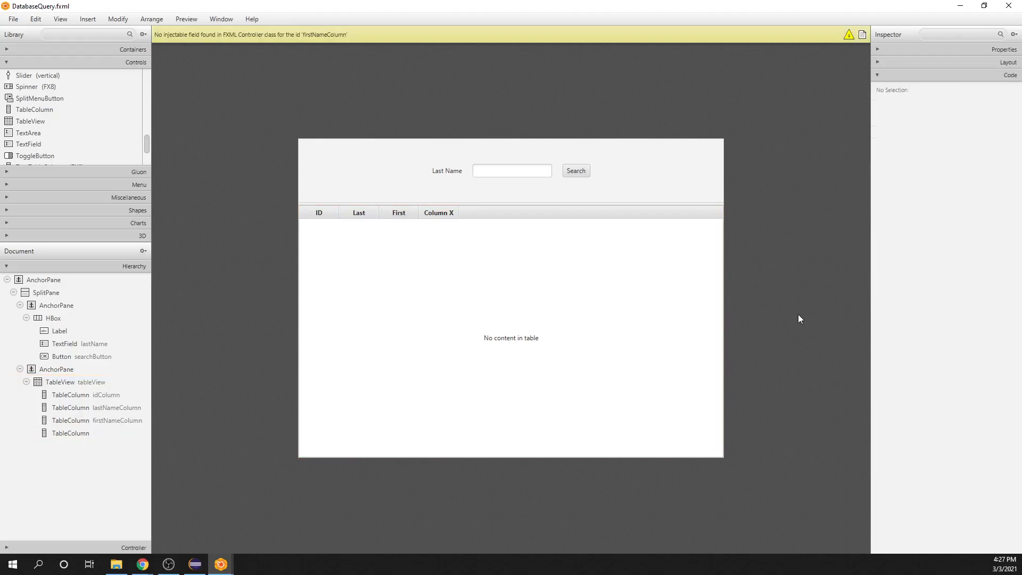
# Step: Change the header text of the table's fourth column to "email"
pyautogui.click(435, 215)
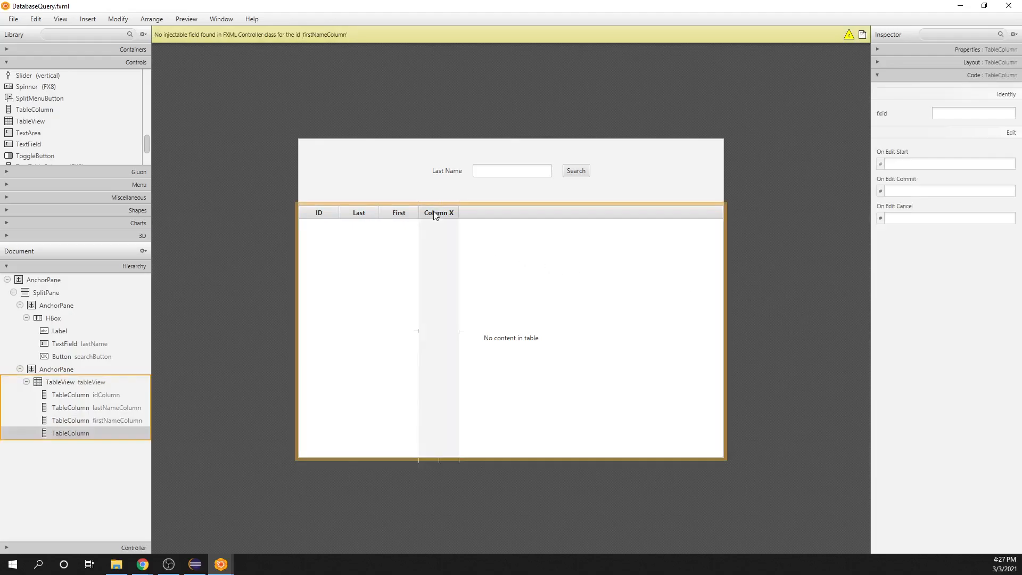
pyautogui.click(878, 50)
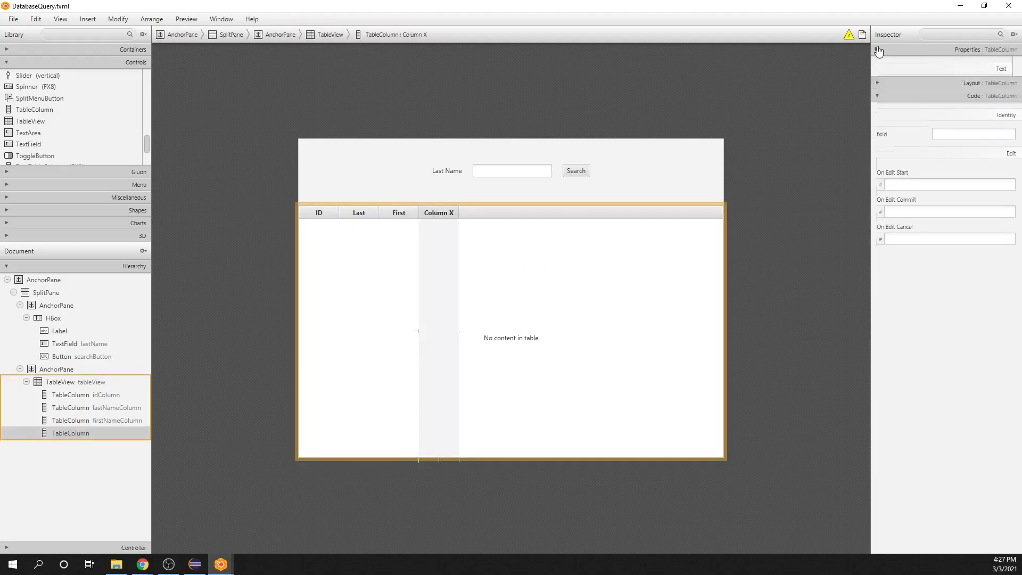
pyautogui.click(974, 89)
pyautogui.write('E')
pyautogui.write('eam')
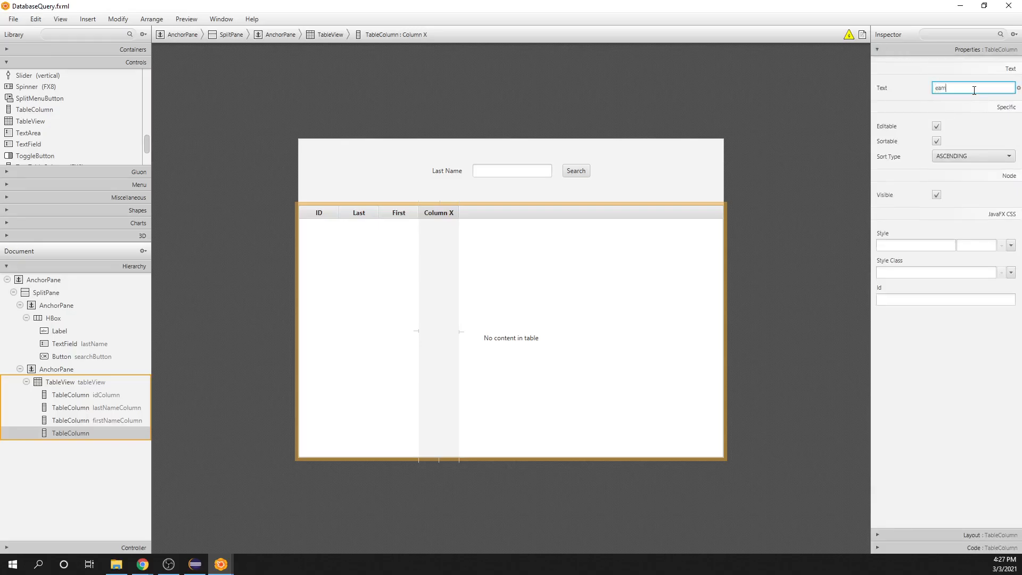
pyautogui.press('BackSpace')
pyautogui.press('BackSpace')
pyautogui.write('mail')
pyautogui.click(793, 222)
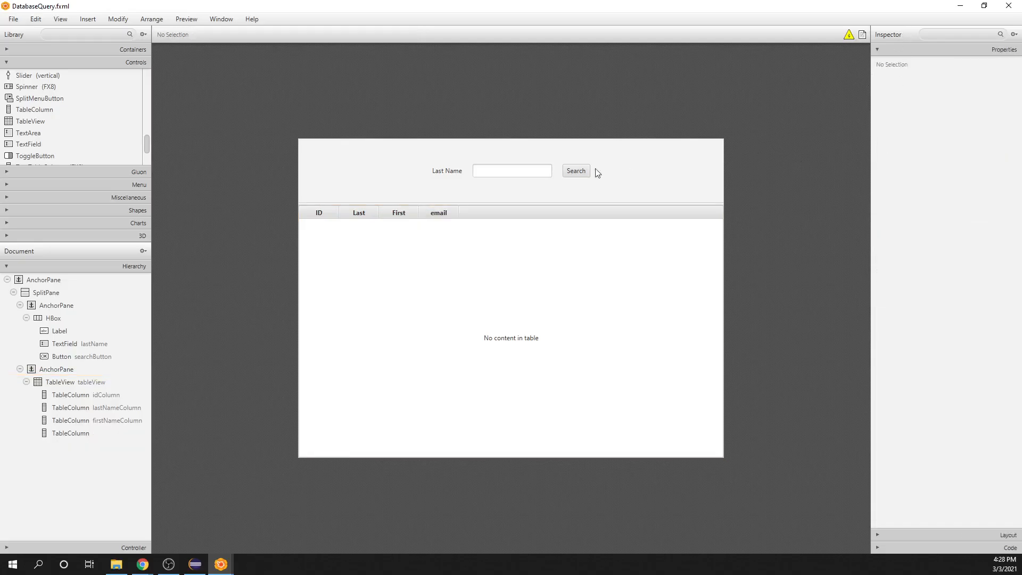
# Step: Give the email table column the fx:id emailColumn
pyautogui.click(440, 213)
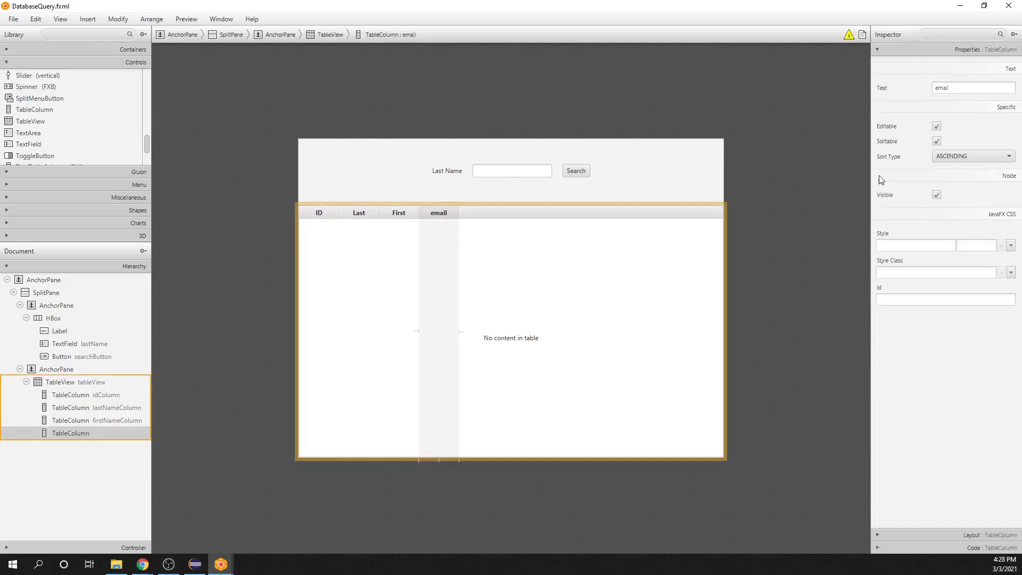
pyautogui.click(879, 548)
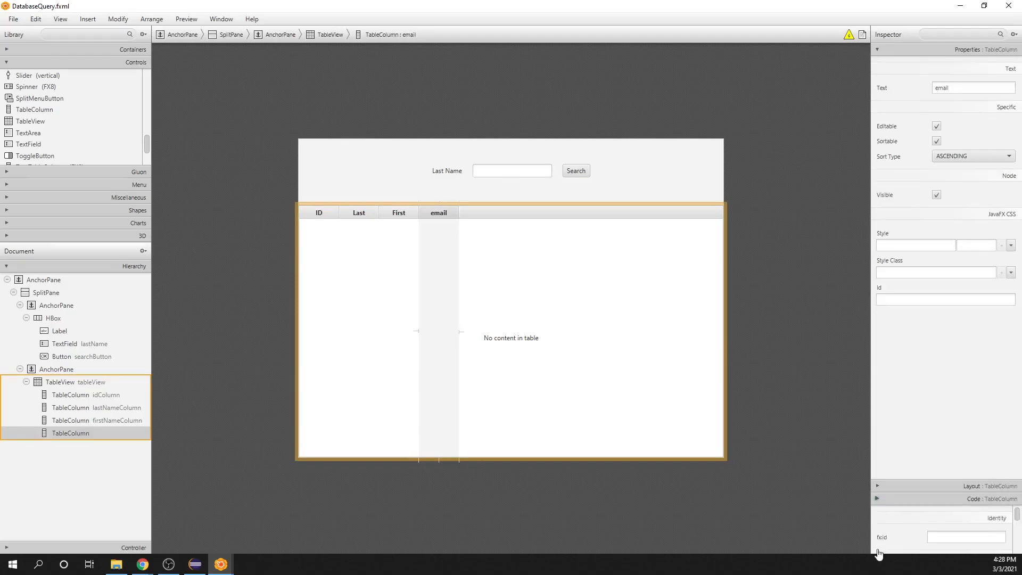
pyautogui.click(951, 114)
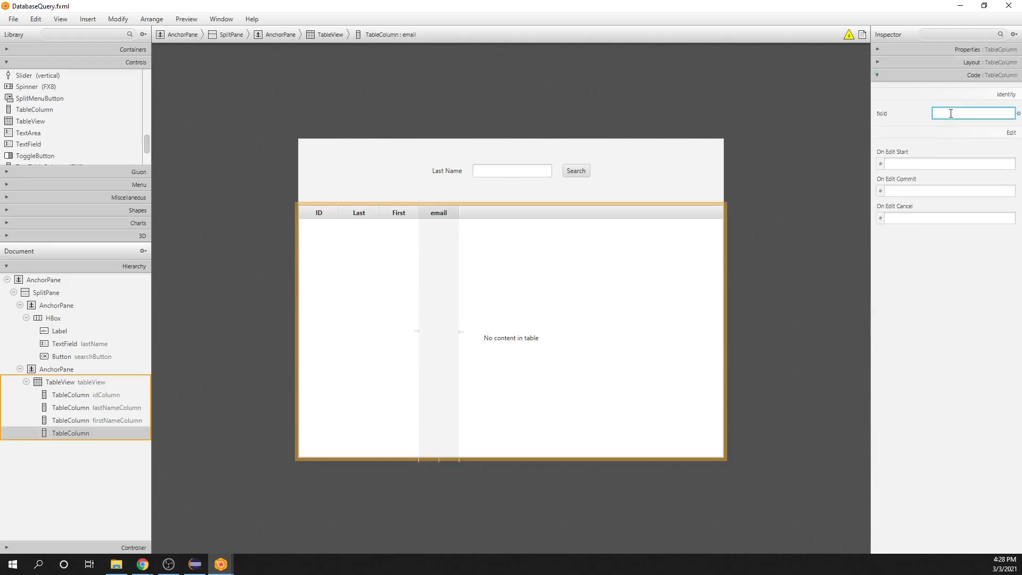
pyautogui.write('emailColumn')
pyautogui.click(848, 199)
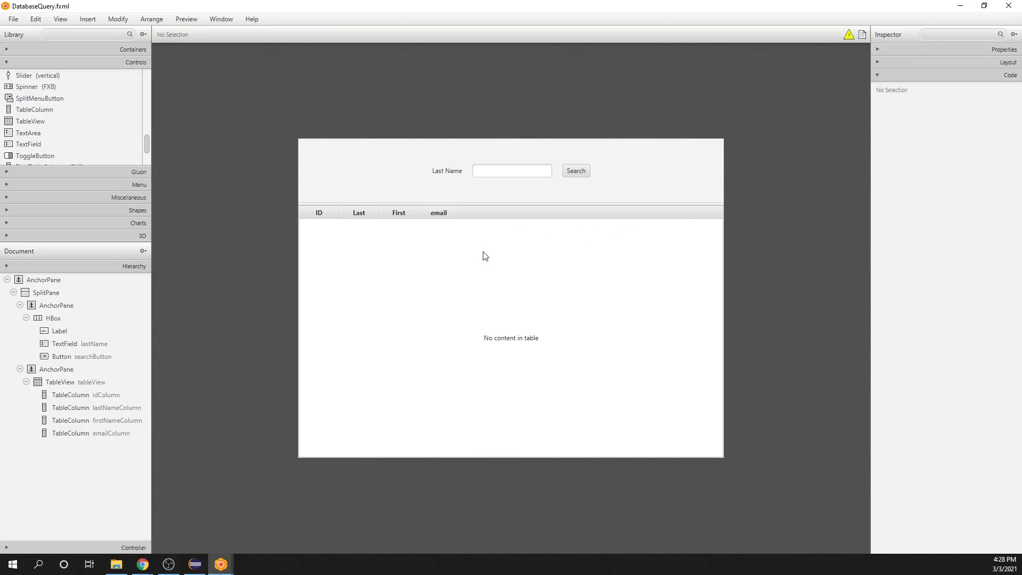
# Step: Widen the ID, Last, First and email columns so that together they fill the table's full width, with email the widest
pyautogui.click(458, 212)
pyautogui.moveTo(461, 211); pyautogui.dragTo(730, 211)
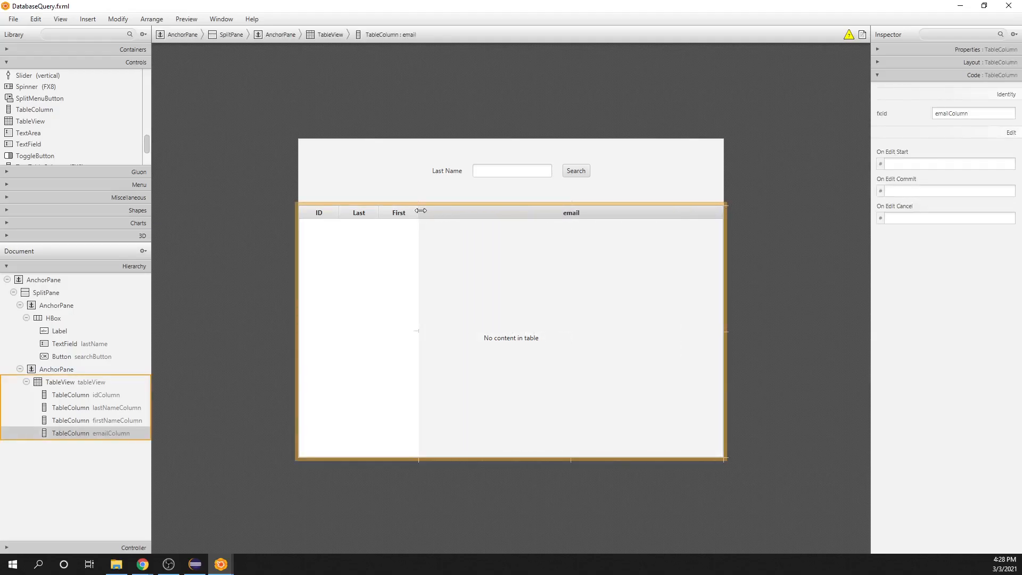
pyautogui.moveTo(419, 211); pyautogui.dragTo(549, 211)
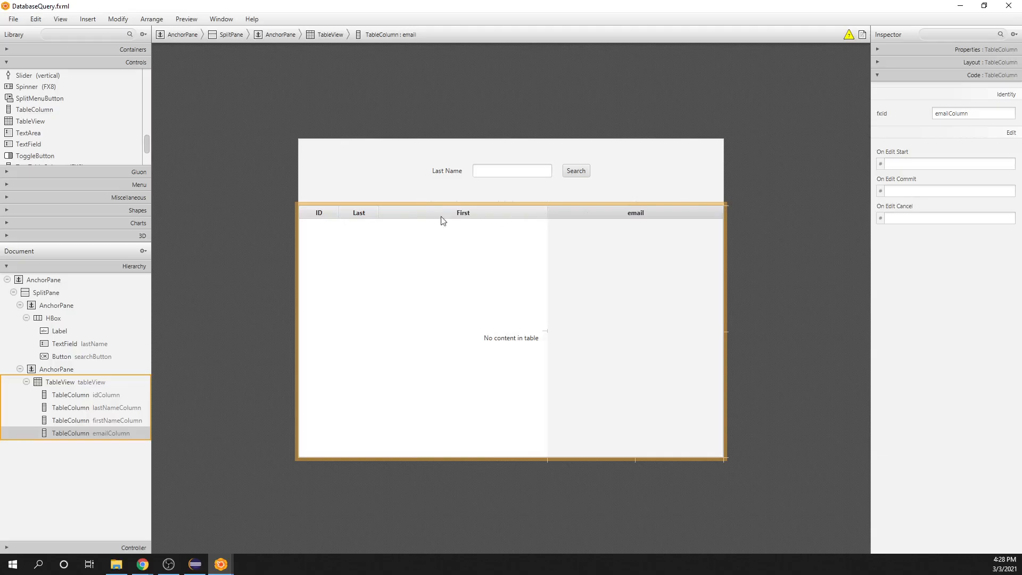
pyautogui.moveTo(380, 210); pyautogui.dragTo(429, 212)
pyautogui.moveTo(339, 211); pyautogui.dragTo(370, 212)
pyautogui.moveTo(435, 215); pyautogui.dragTo(465, 215)
pyautogui.moveTo(547, 210); pyautogui.dragTo(557, 210)
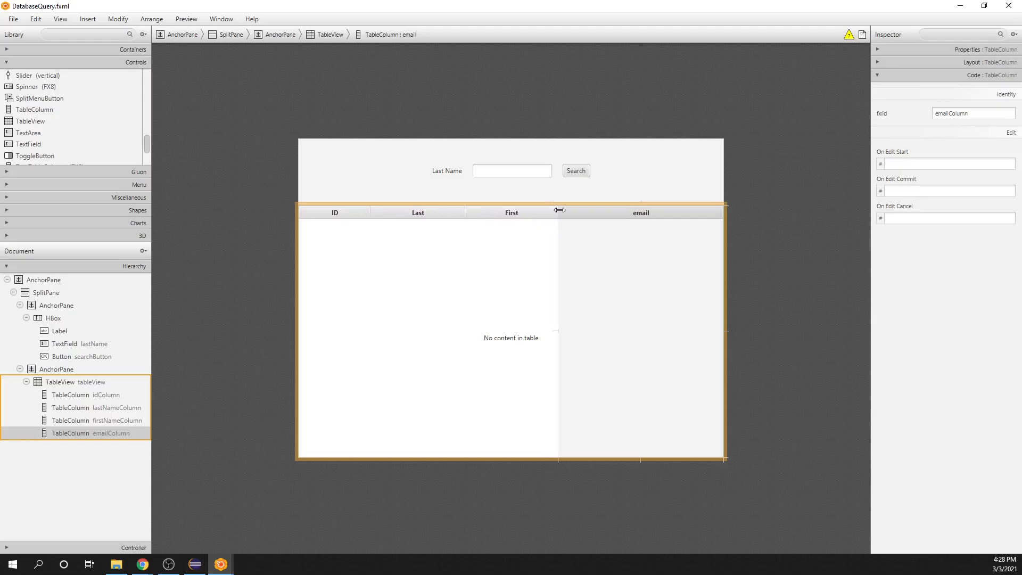
pyautogui.click(769, 244)
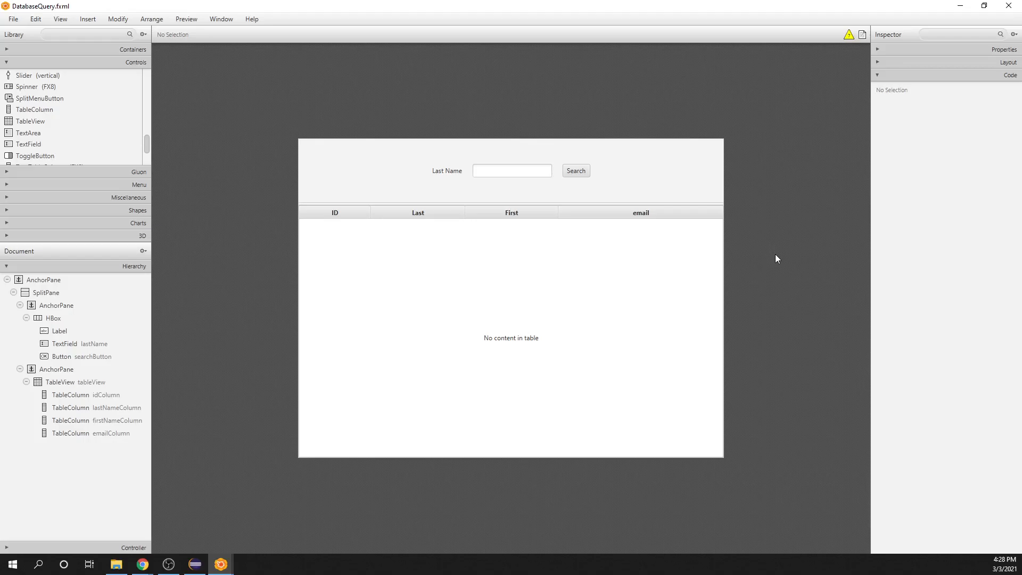
# Step: Preview the form in its own window and try the search with the sample last name "sdfsdf"
pyautogui.click(190, 19)
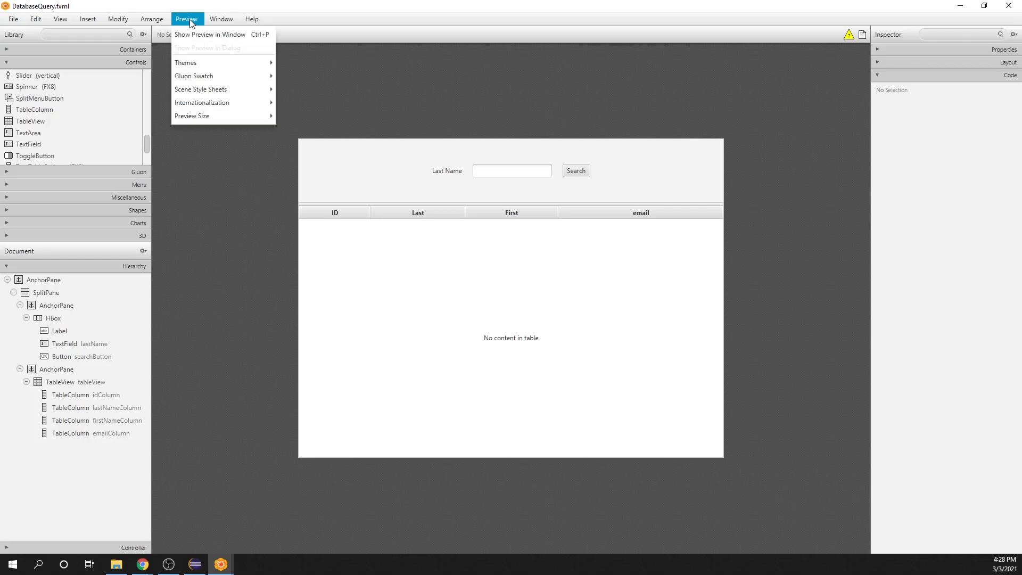
pyautogui.click(189, 33)
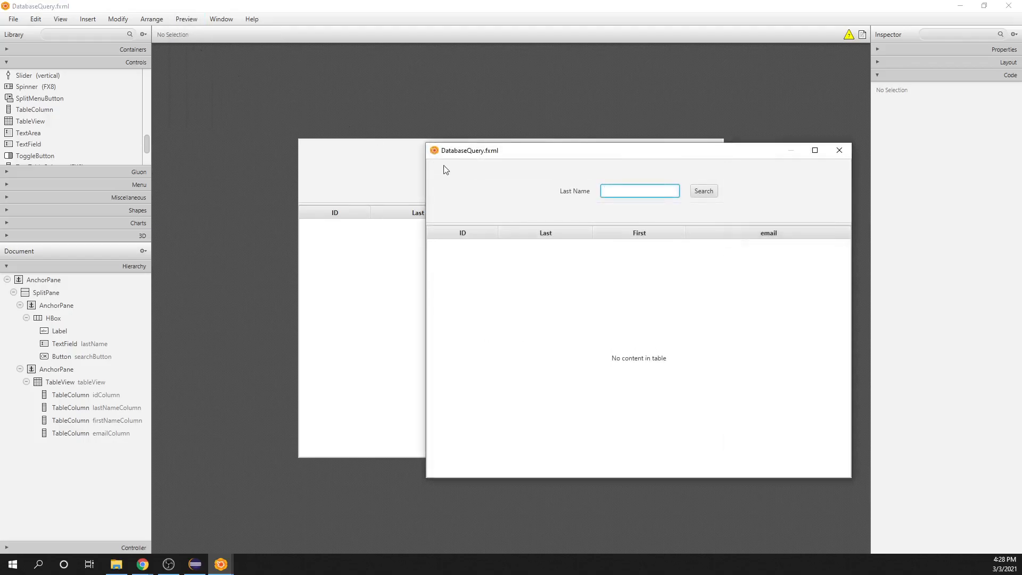
pyautogui.write('sdfsdf')
pyautogui.click(703, 191)
# Step: Enlarge the preview window and widen the First, Last, ID and email columns to test the layout's resizing
pyautogui.moveTo(425, 142); pyautogui.dragTo(168, 84)
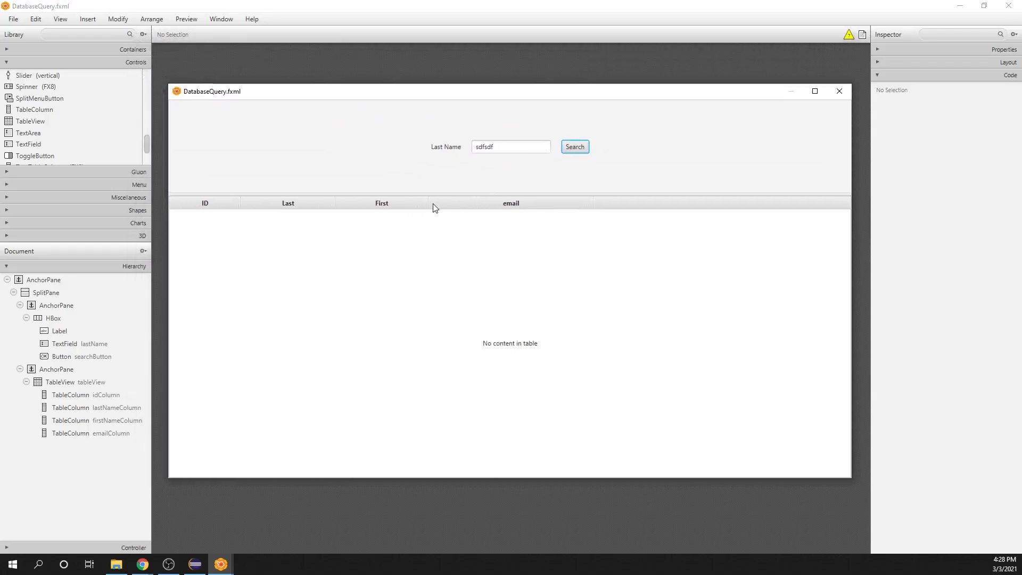
pyautogui.moveTo(429, 203); pyautogui.dragTo(486, 203)
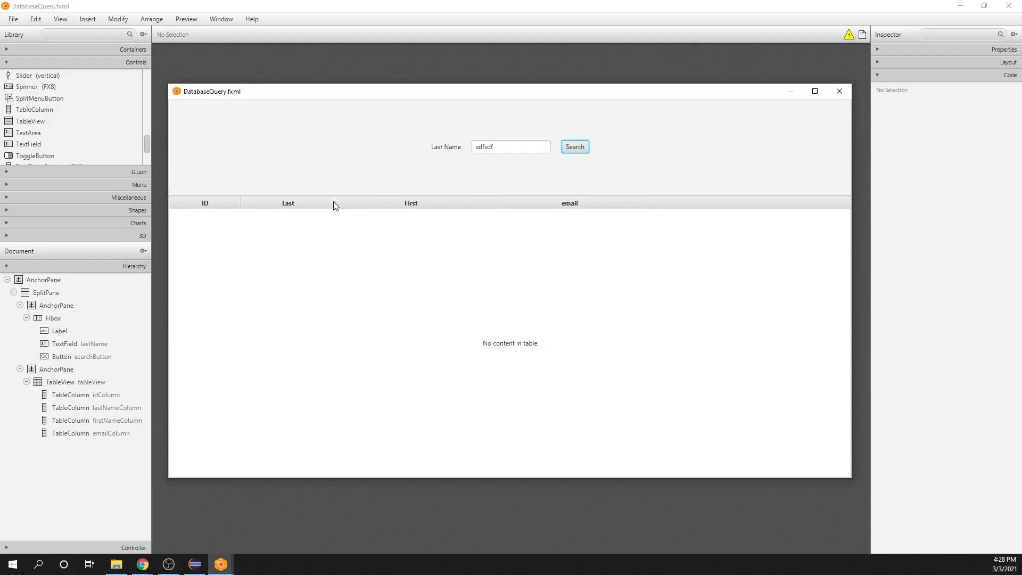
pyautogui.moveTo(335, 203); pyautogui.dragTo(392, 203)
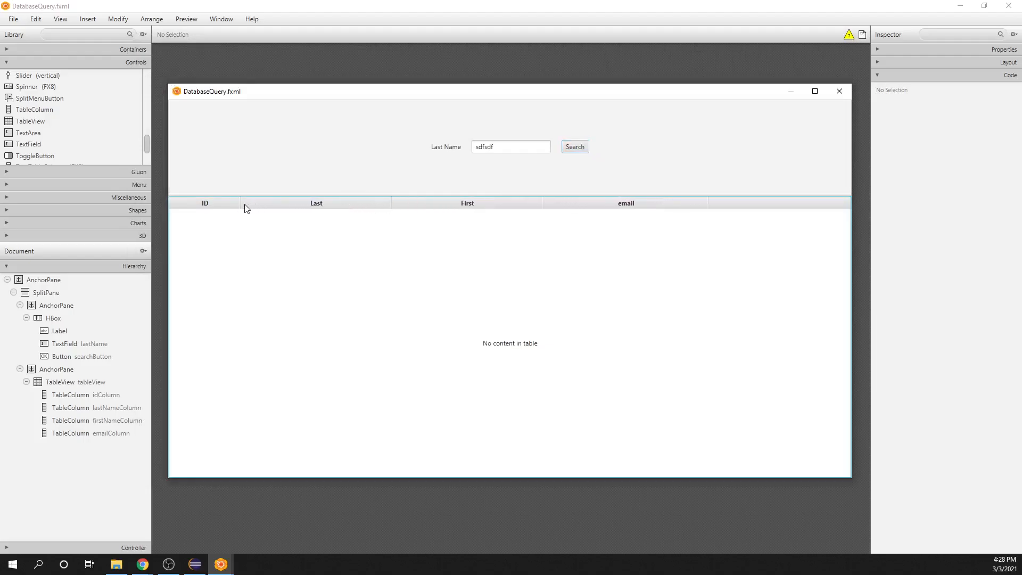
pyautogui.moveTo(239, 204); pyautogui.dragTo(279, 206)
pyautogui.moveTo(747, 202); pyautogui.dragTo(777, 203)
pyautogui.moveTo(546, 95)
pyautogui.mouseDown()
pyautogui.moveTo(538, 82)
pyautogui.moveTo(547, 87)
pyautogui.mouseUp()
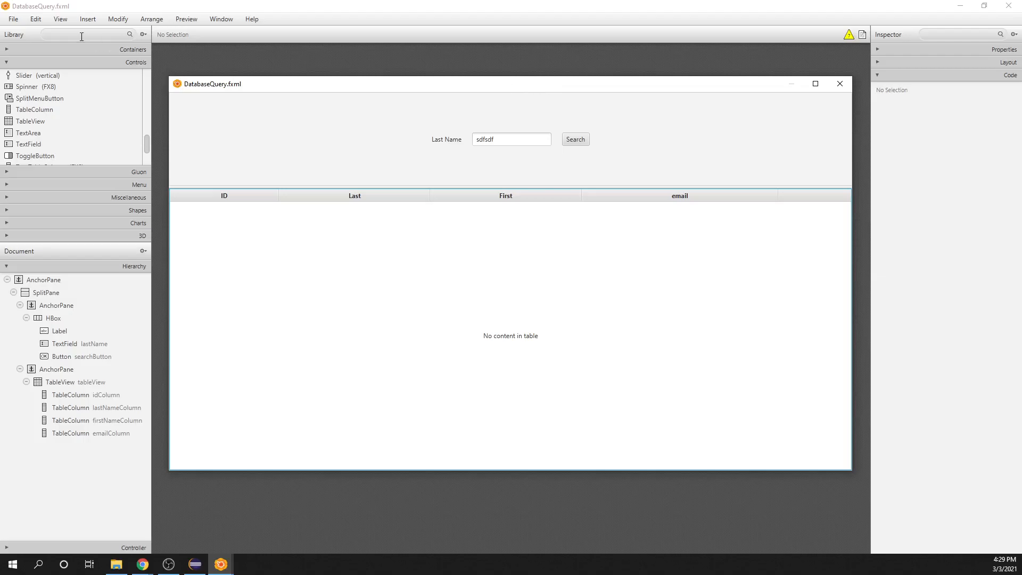
# Step: Save the DatabaseQuery.fxml layout and copy its sample controller skeleton code
pyautogui.click(13, 21)
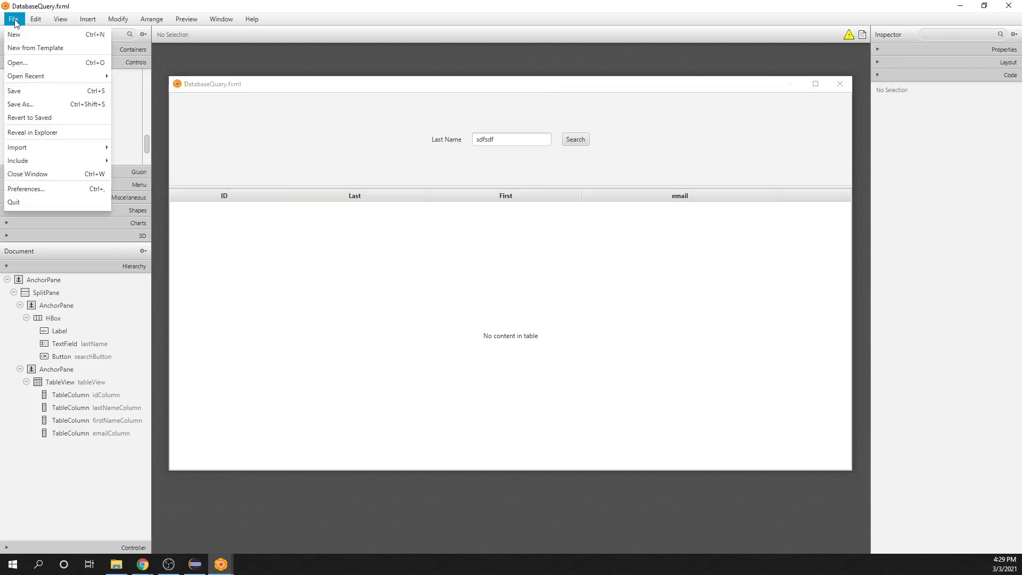
pyautogui.click(8, 91)
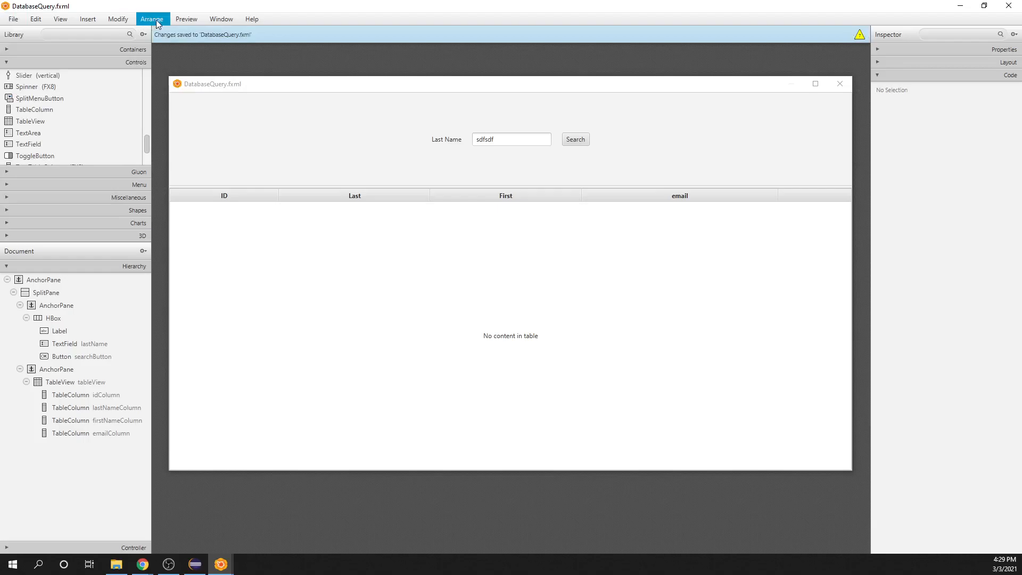
pyautogui.click(94, 22)
pyautogui.moveTo(73, 22)
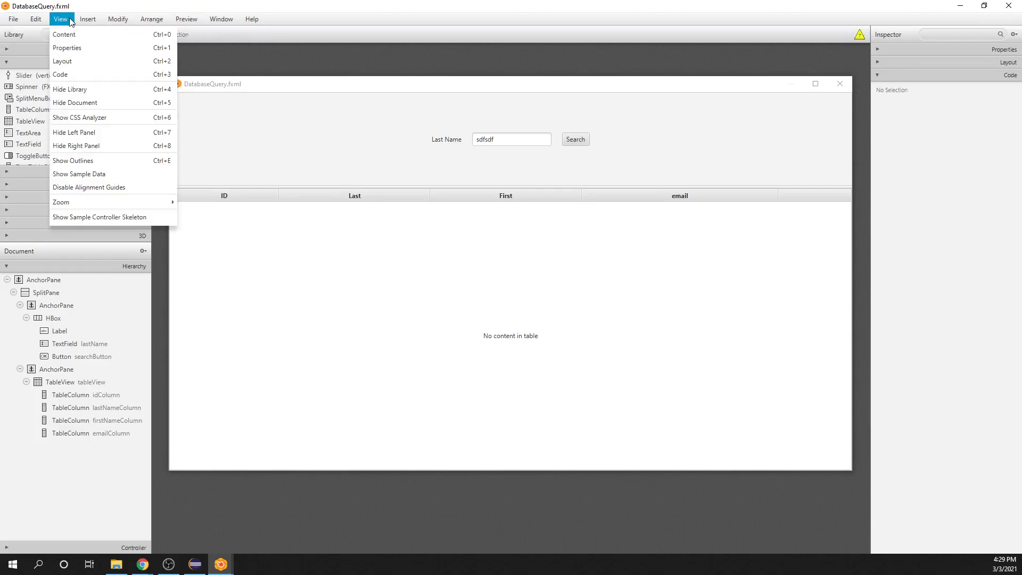
pyautogui.click(84, 217)
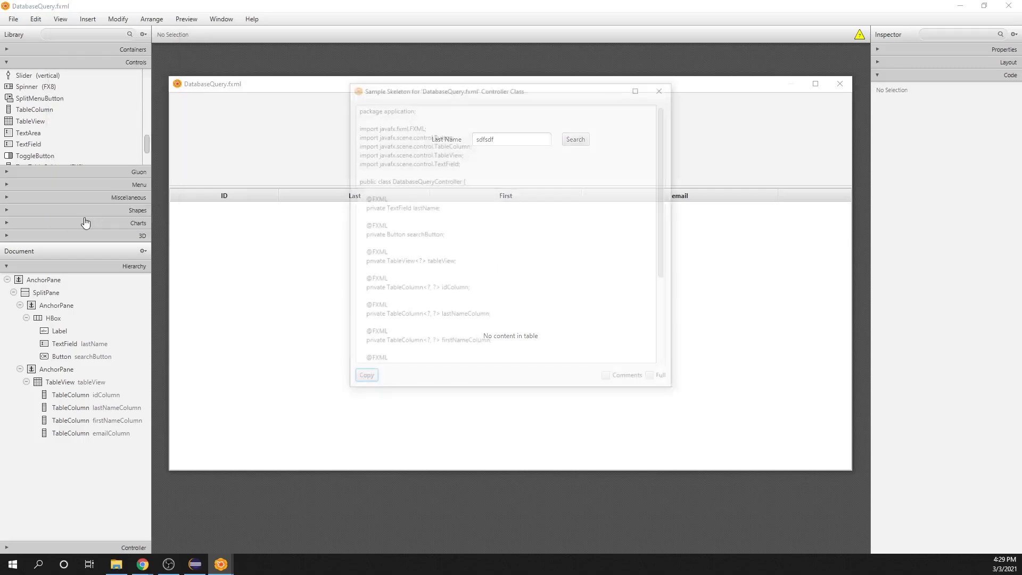
pyautogui.click(532, 218)
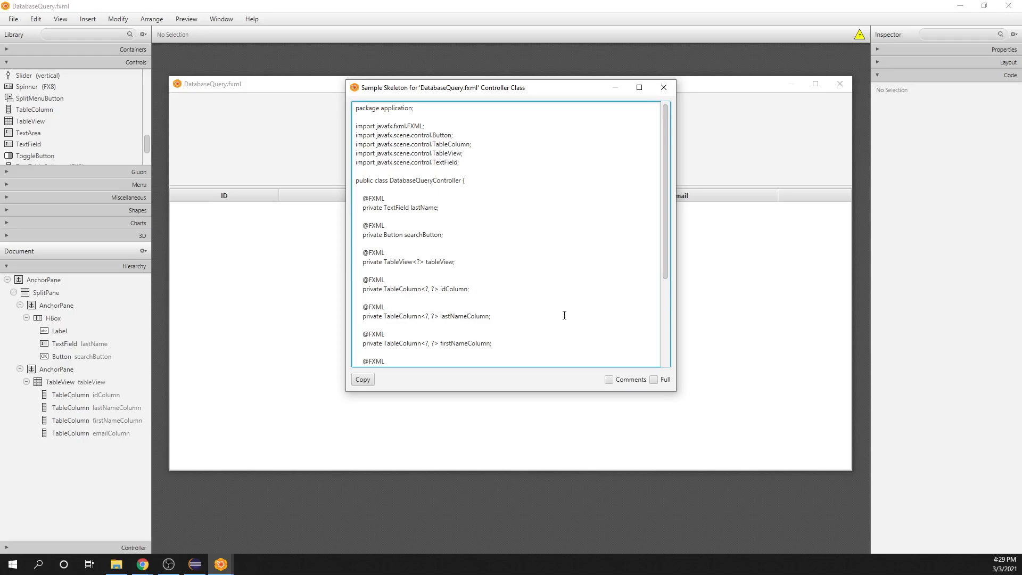
pyautogui.click(363, 381)
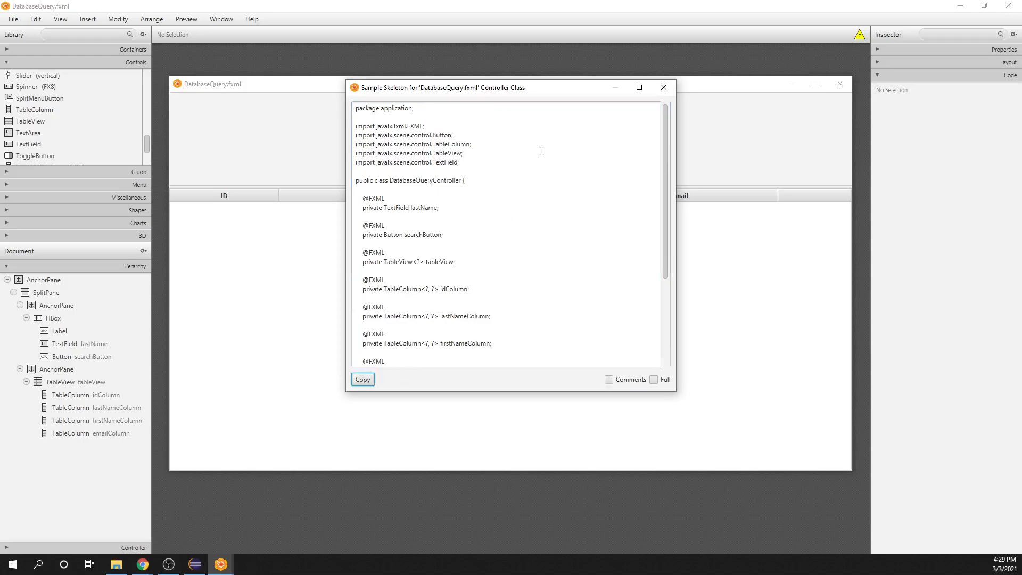
# Step: Switch to Eclipse, open DatabaseQueryController.java and paste the copied controller skeleton at the start of the file
pyautogui.click(195, 563)
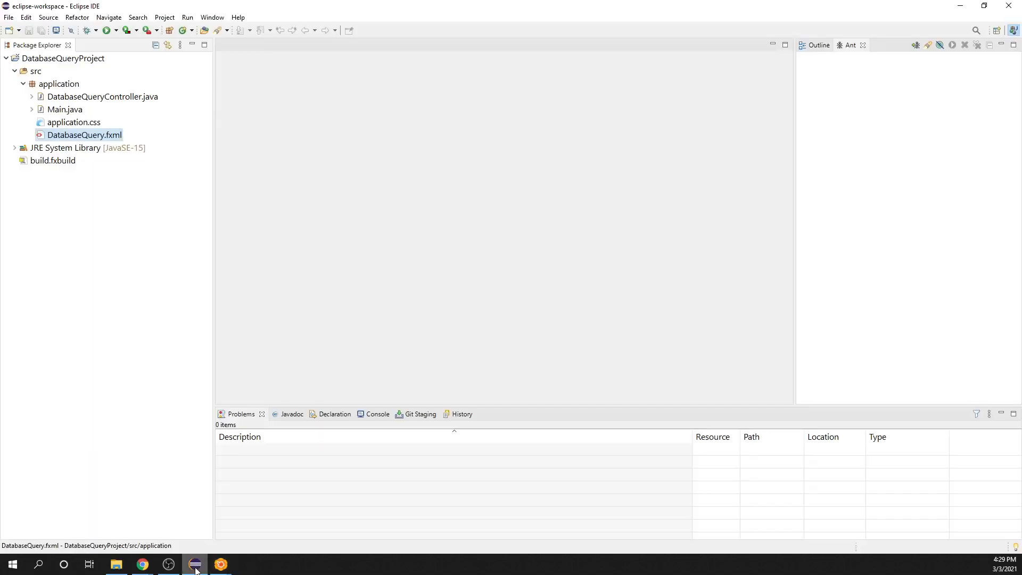
pyautogui.doubleClick(79, 95)
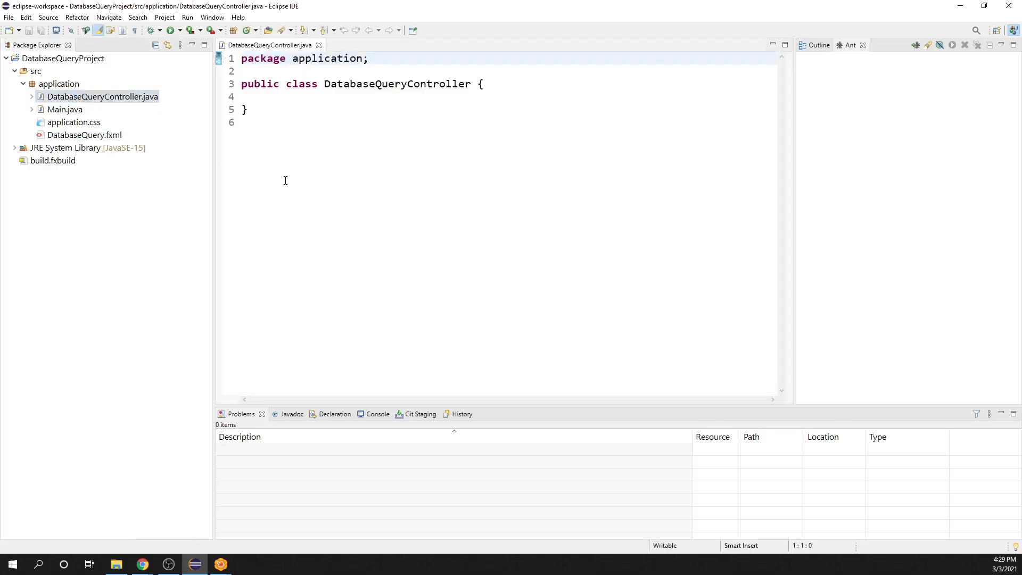
pyautogui.hotkey('ctrl', 'v')
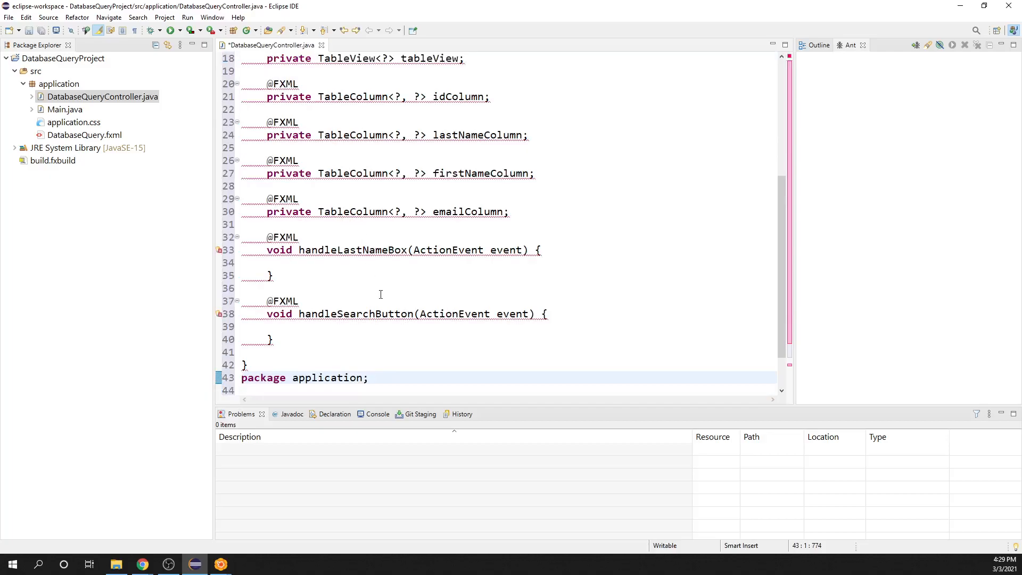
pyautogui.scroll(1, 392, 282)
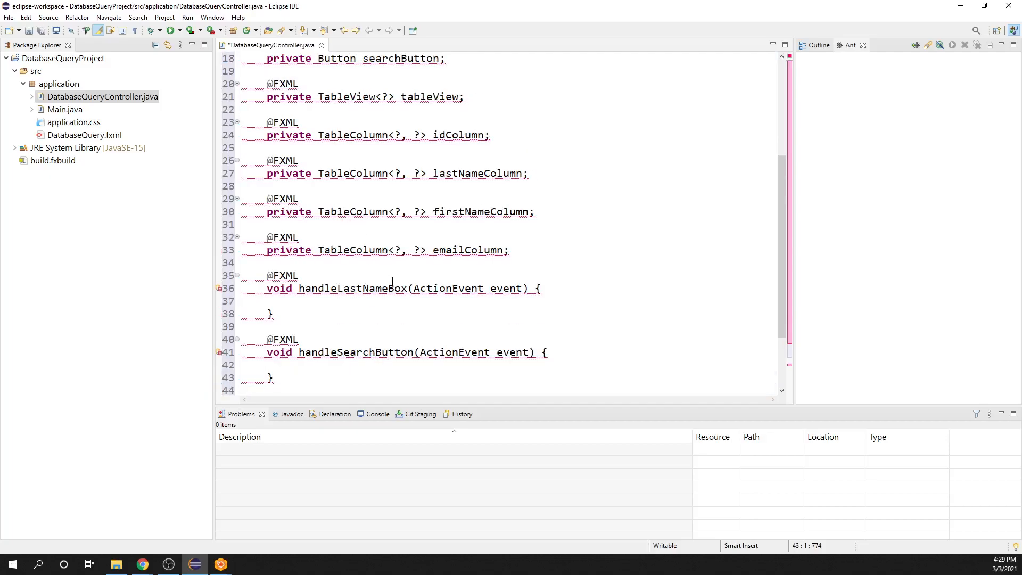
# Step: Delete the leftover package declaration and empty DatabaseQueryController class at the end of DatabaseQueryController.java
pyautogui.scroll(-2, 391, 281)
pyautogui.scroll(-1, 391, 281)
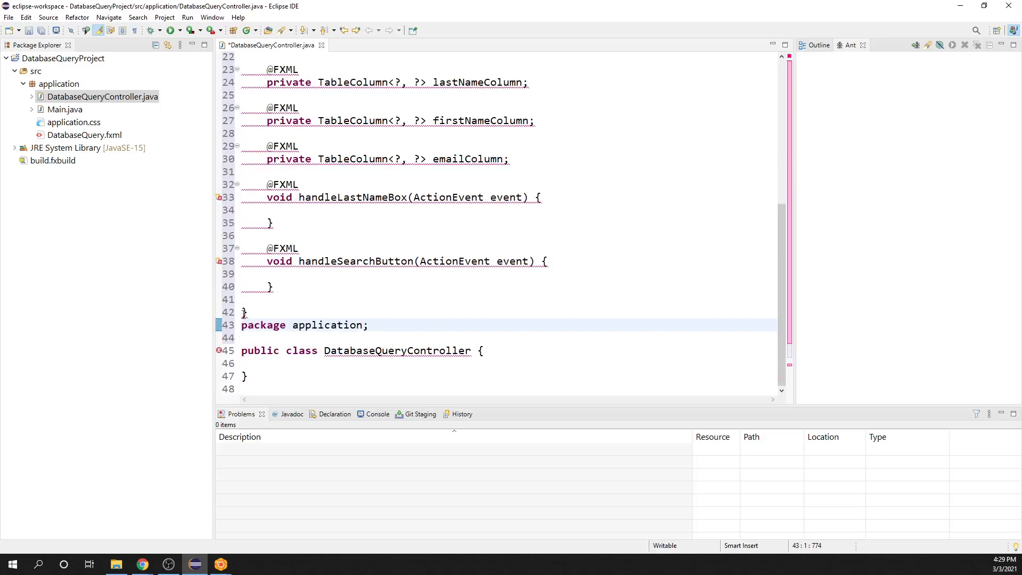
pyautogui.moveTo(241, 324); pyautogui.dragTo(265, 383)
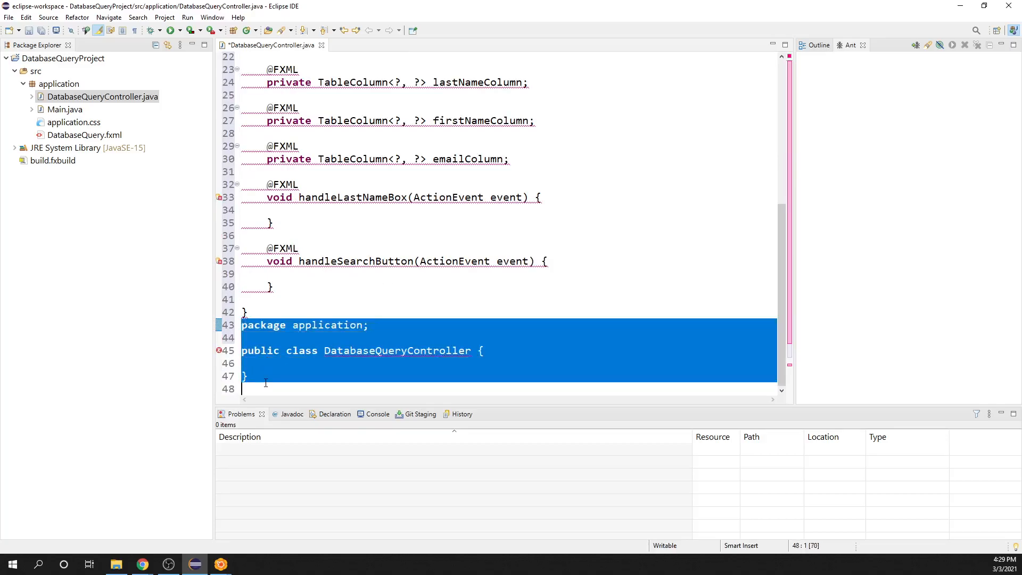
pyautogui.press('BackSpace')
pyautogui.press('BackSpace')
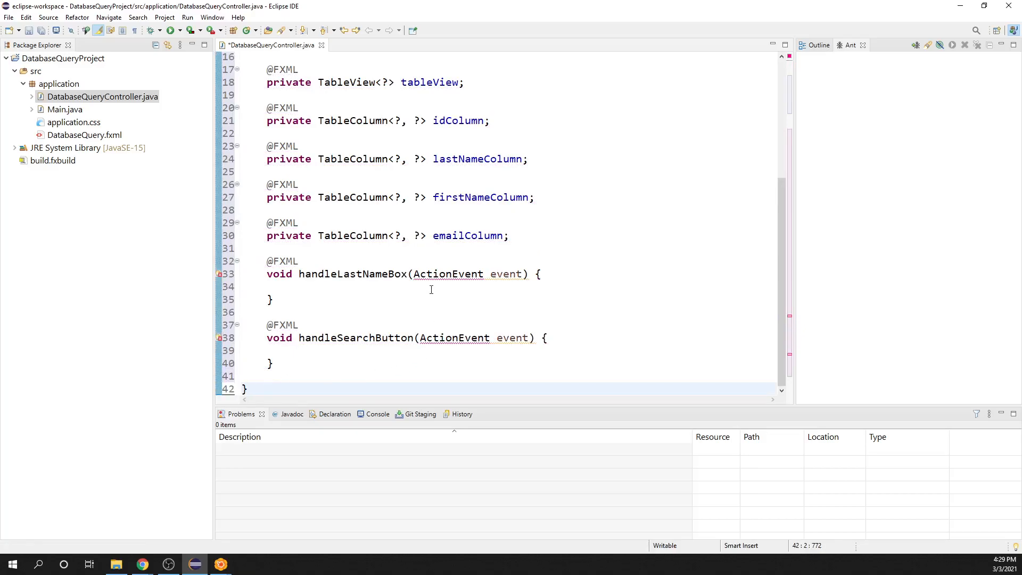
# Step: Resolve the unresolved ActionEvent type in the handler methods by importing it from javafx.event
pyautogui.scroll(5, 361, 315)
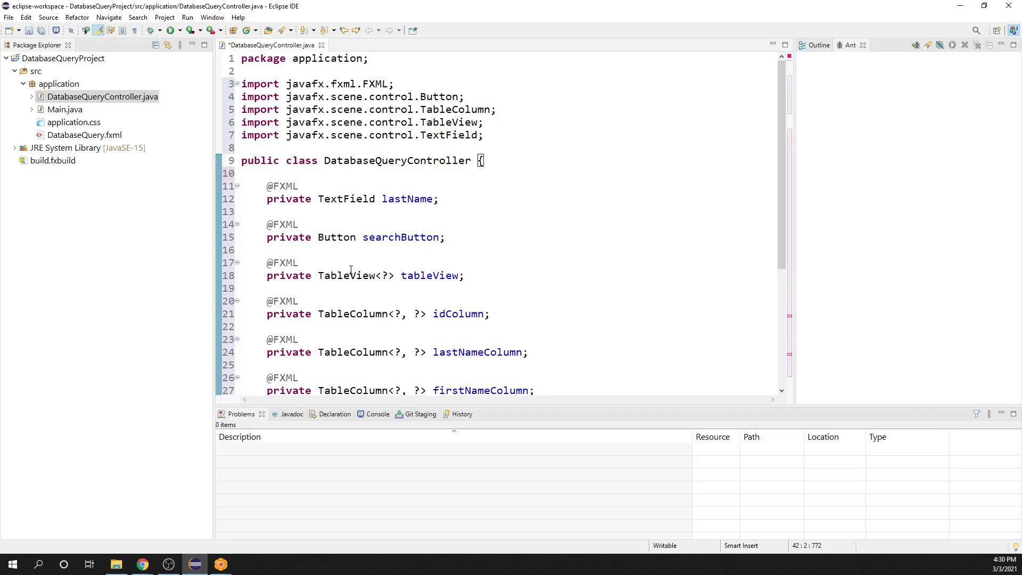
pyautogui.scroll(-4, 349, 271)
pyautogui.scroll(-1, 352, 270)
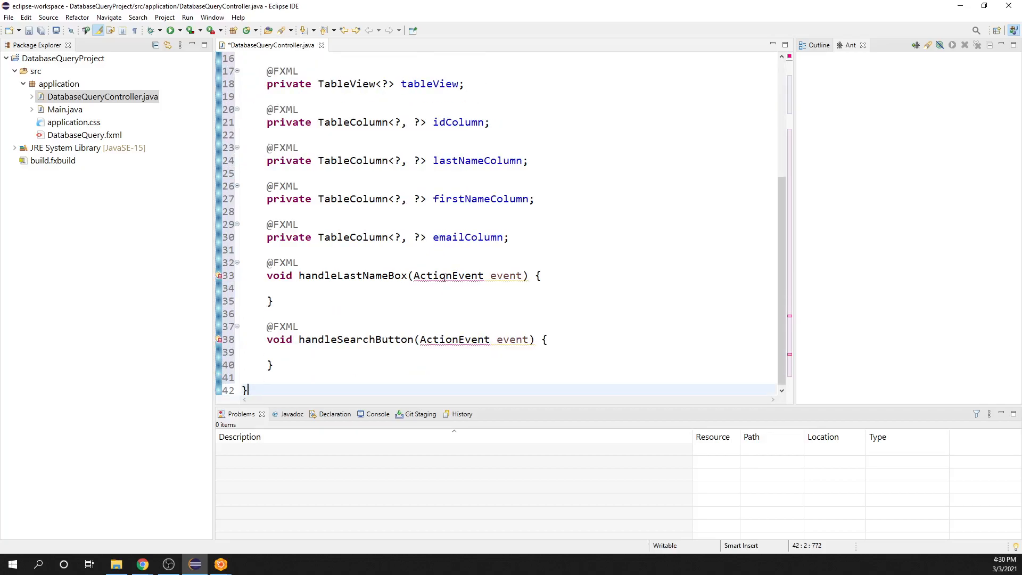
pyautogui.moveTo(444, 277)
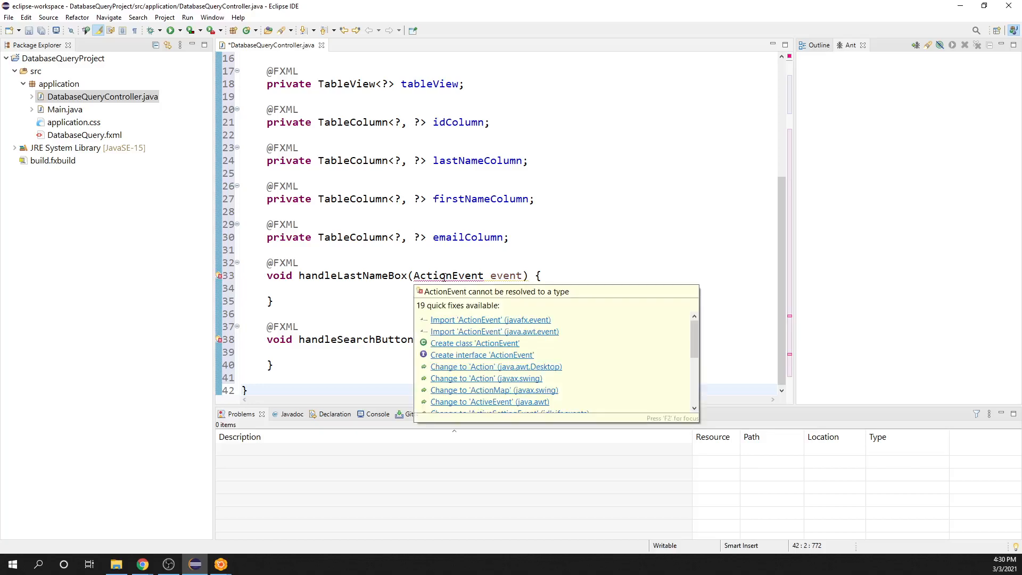
pyautogui.click(478, 320)
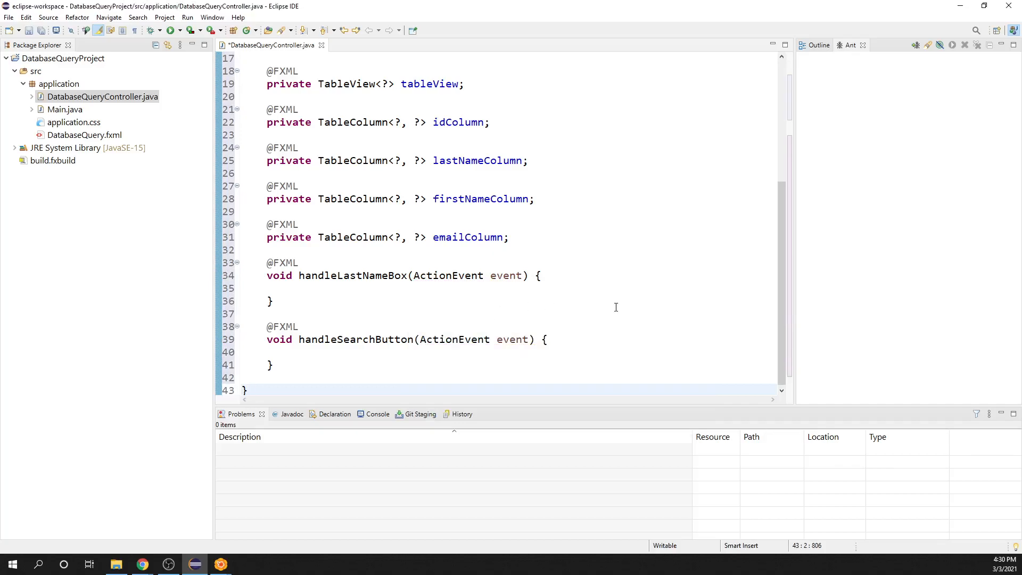
pyautogui.scroll(5, 615, 307)
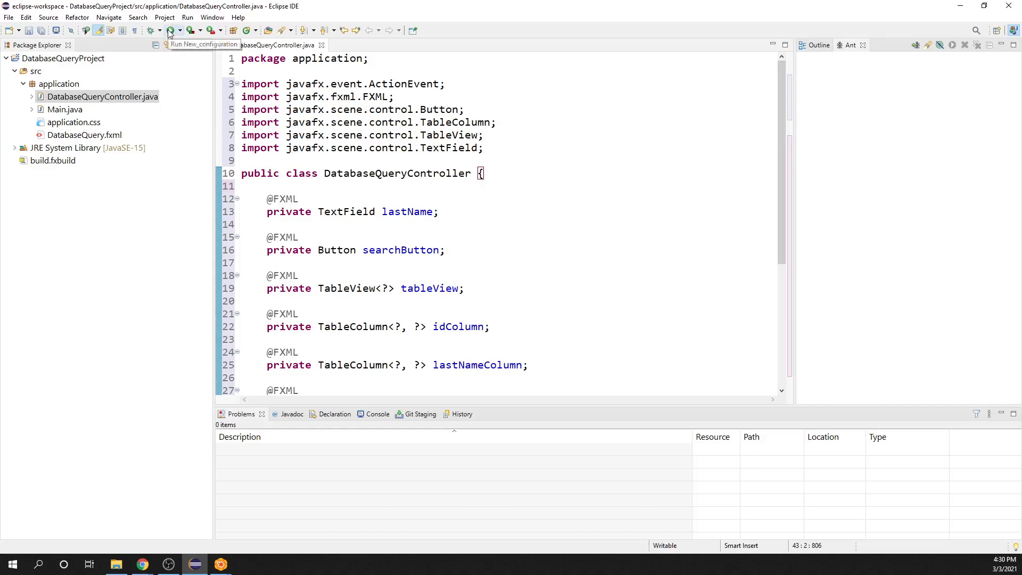
# Step: Open Main.java, save DatabaseQueryController.java and try to run the project with the existing New_configuration
pyautogui.doubleClick(64, 109)
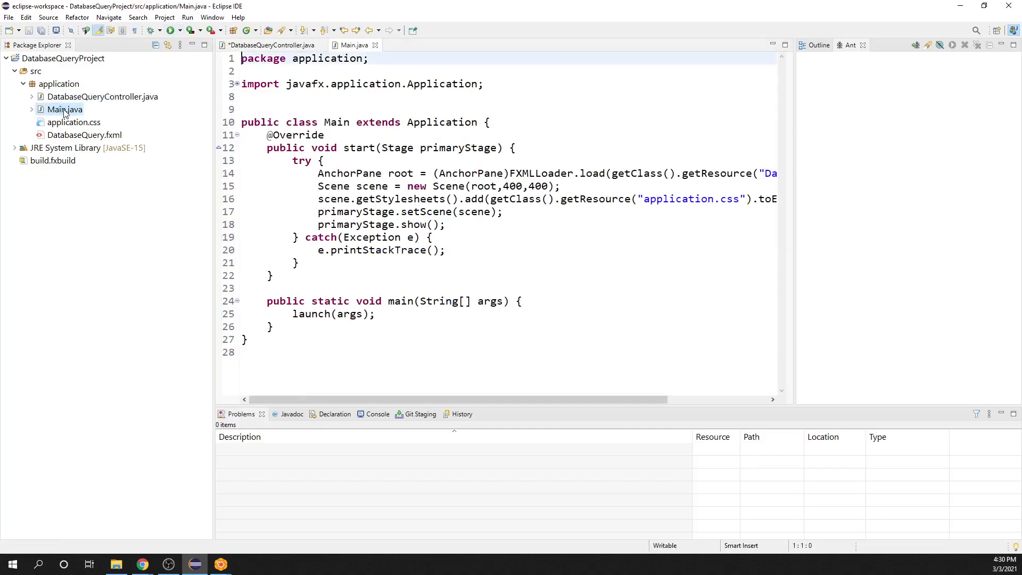
pyautogui.click(273, 45)
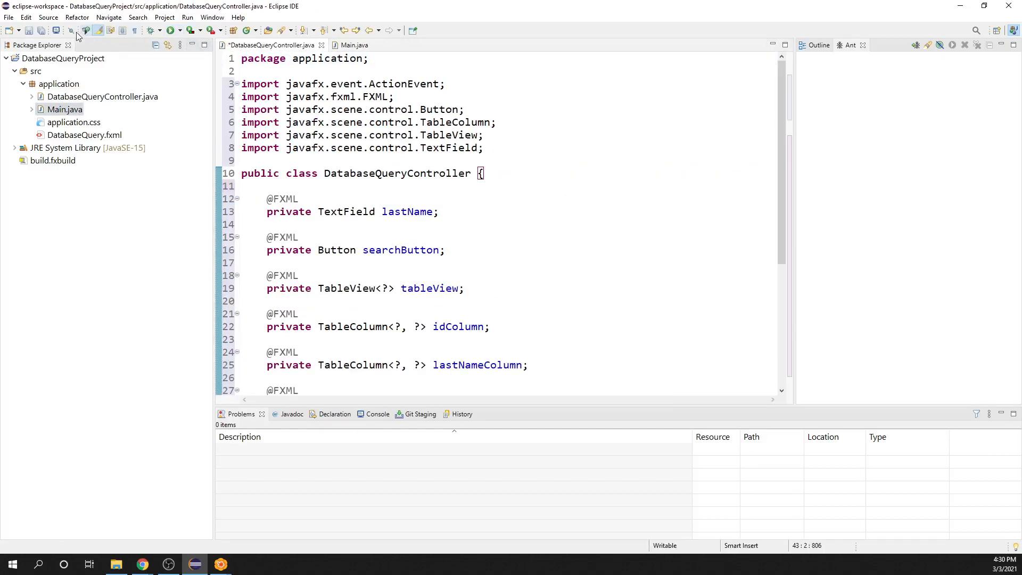
pyautogui.click(28, 30)
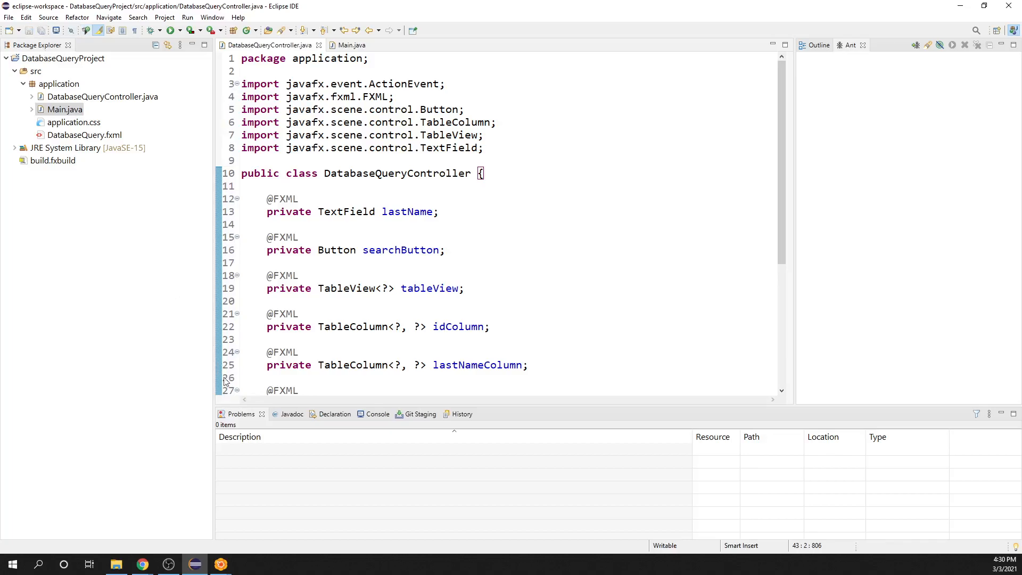
pyautogui.click(171, 31)
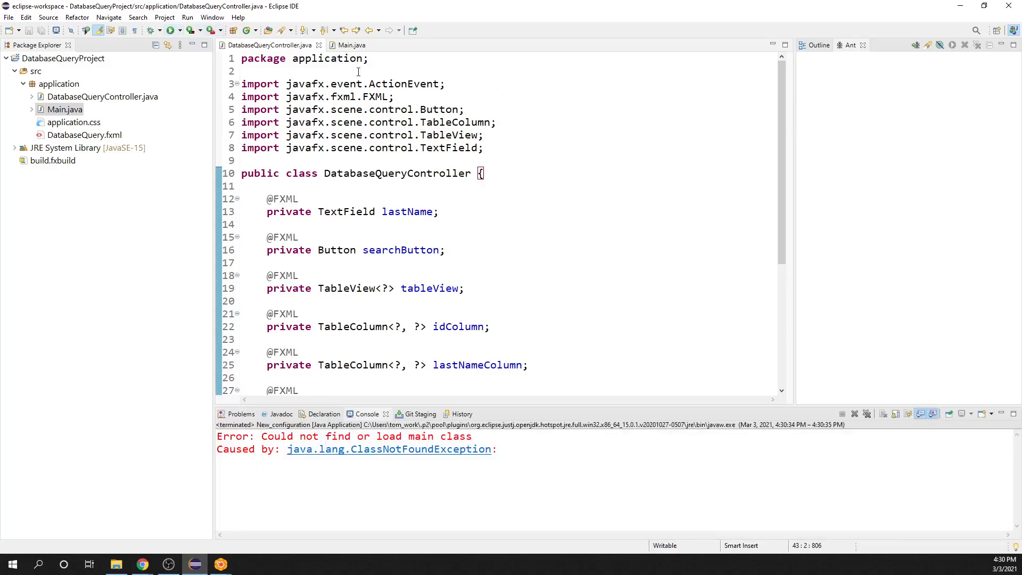
# Step: Run Main.java as a Java Application
pyautogui.click(353, 47)
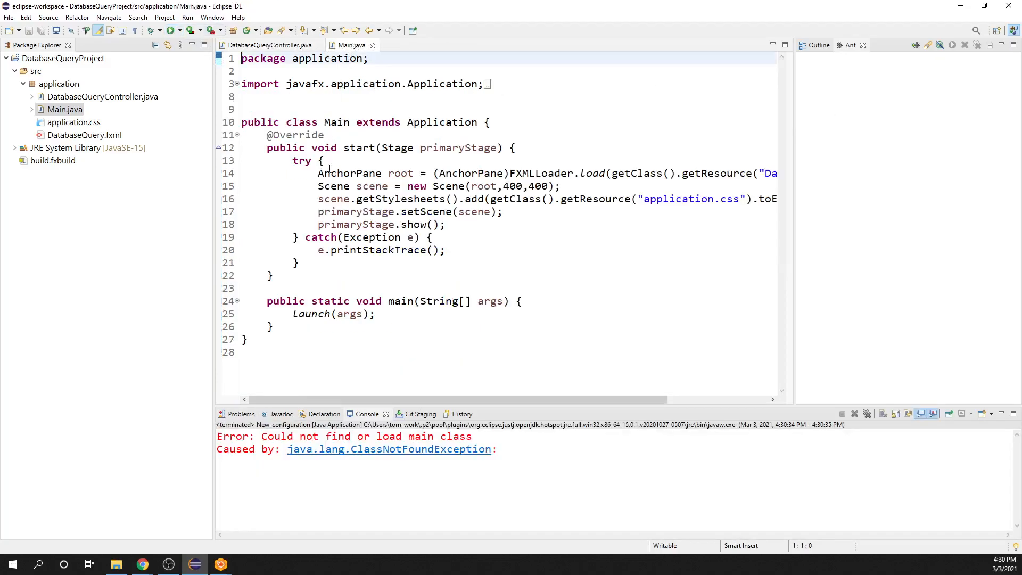
pyautogui.rightClick(350, 276)
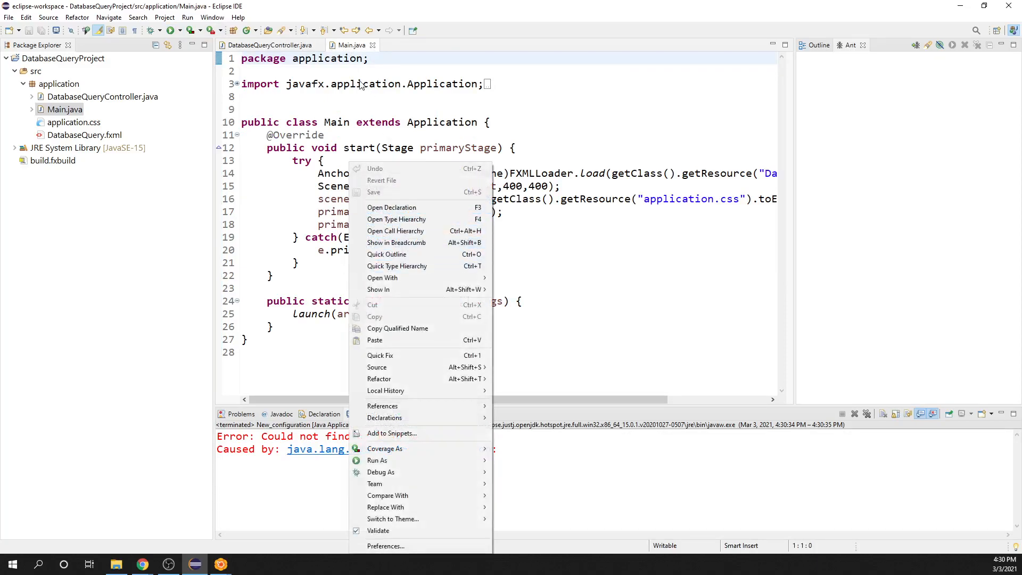
pyautogui.moveTo(467, 461)
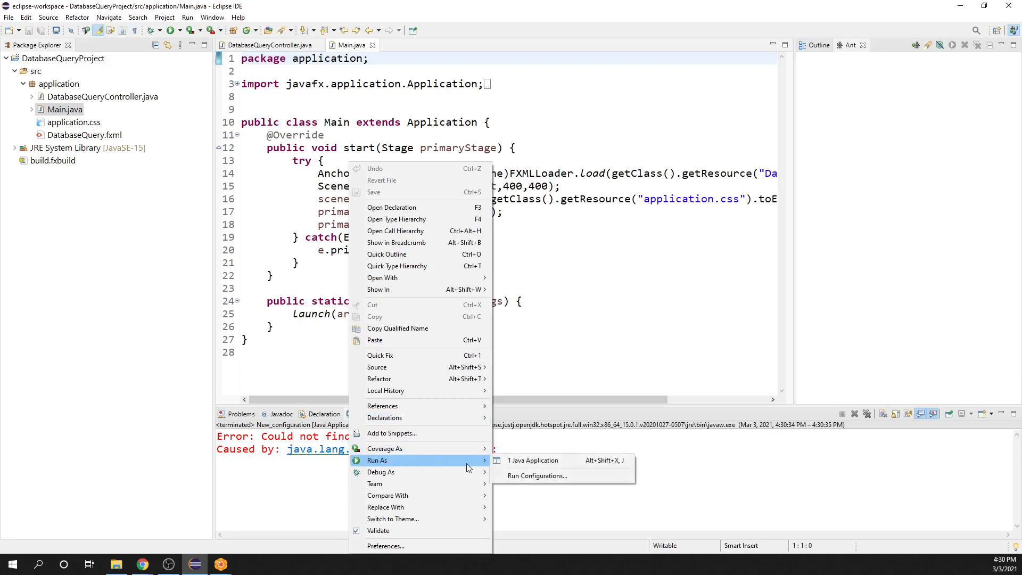
pyautogui.click(519, 461)
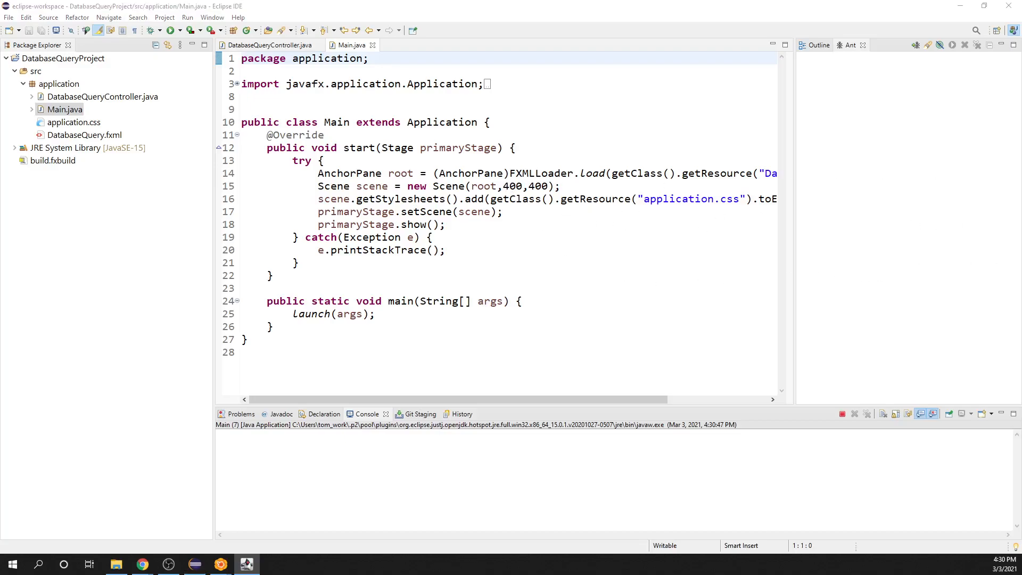
# Step: Shrink the Eclipse window, quit SceneBuilder and reopen DatabaseQuery.fxml in it from the Eclipse project
pyautogui.click(985, 5)
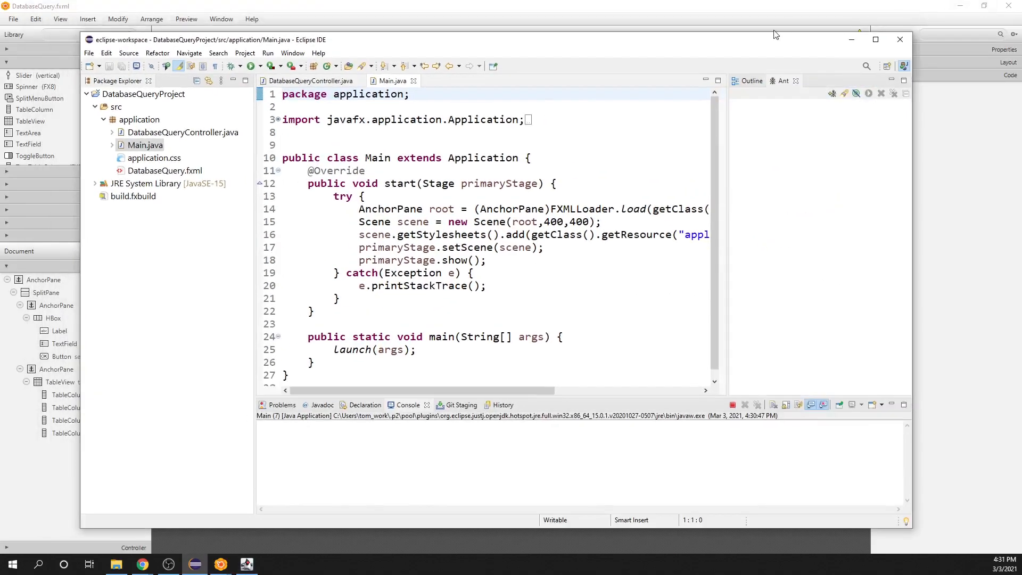
pyautogui.click(890, 6)
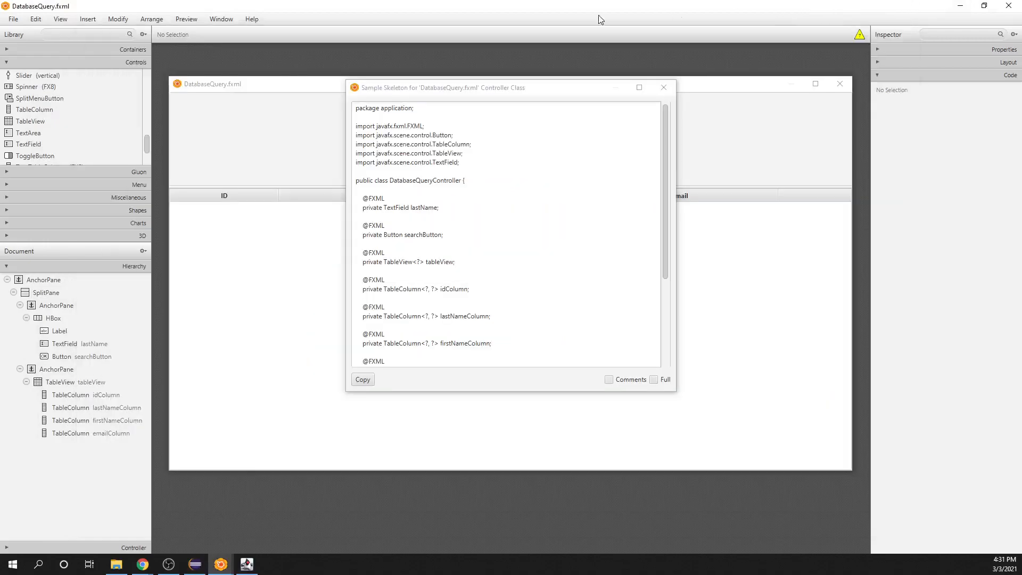
pyautogui.click(13, 19)
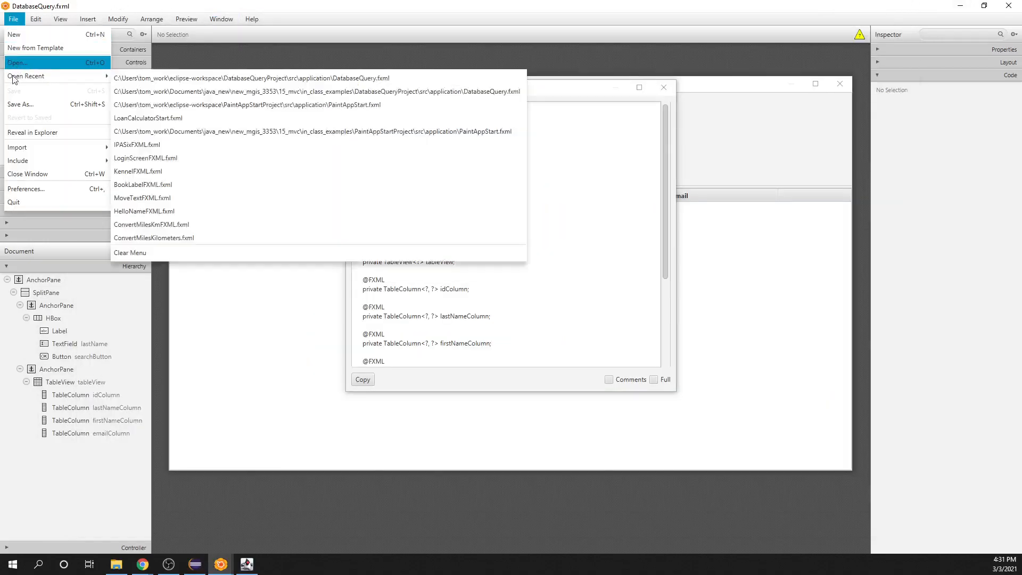
pyautogui.click(12, 202)
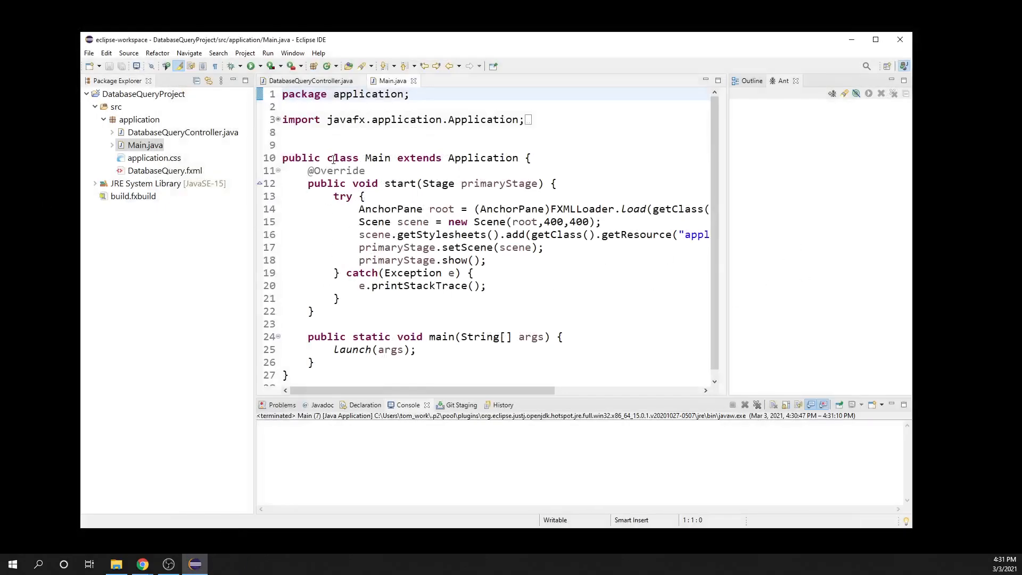
pyautogui.rightClick(134, 172)
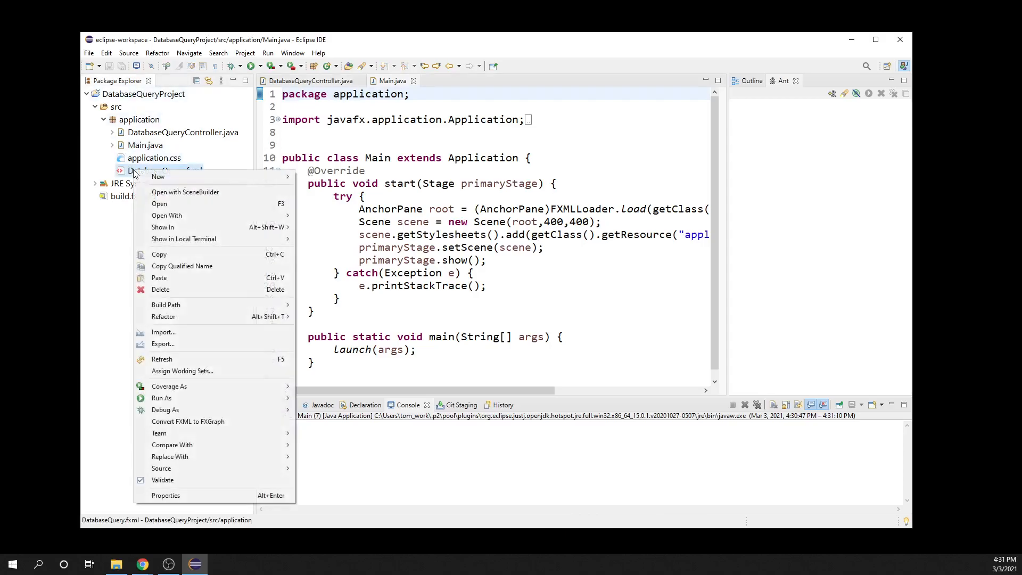
pyautogui.click(185, 193)
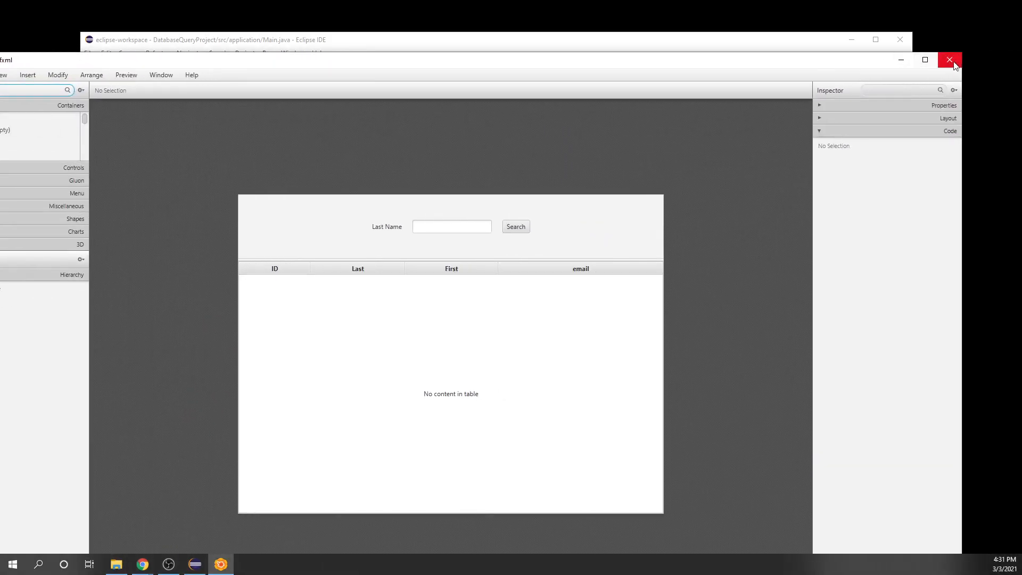
# Step: Return to Eclipse, run Main again and place the form window beside the code
pyautogui.click(949, 62)
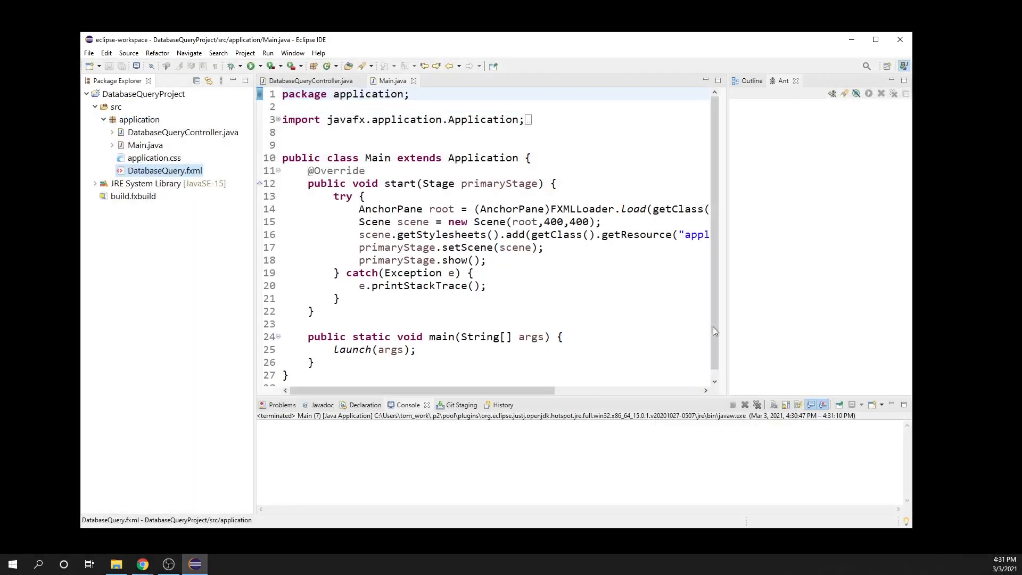
pyautogui.click(251, 66)
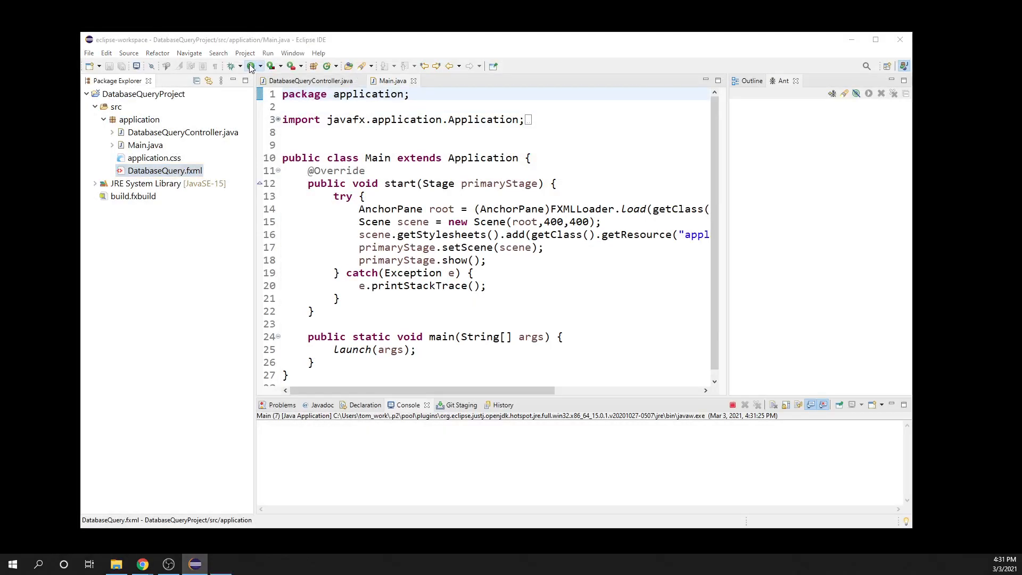
pyautogui.moveTo(782, 43); pyautogui.dragTo(139, 203)
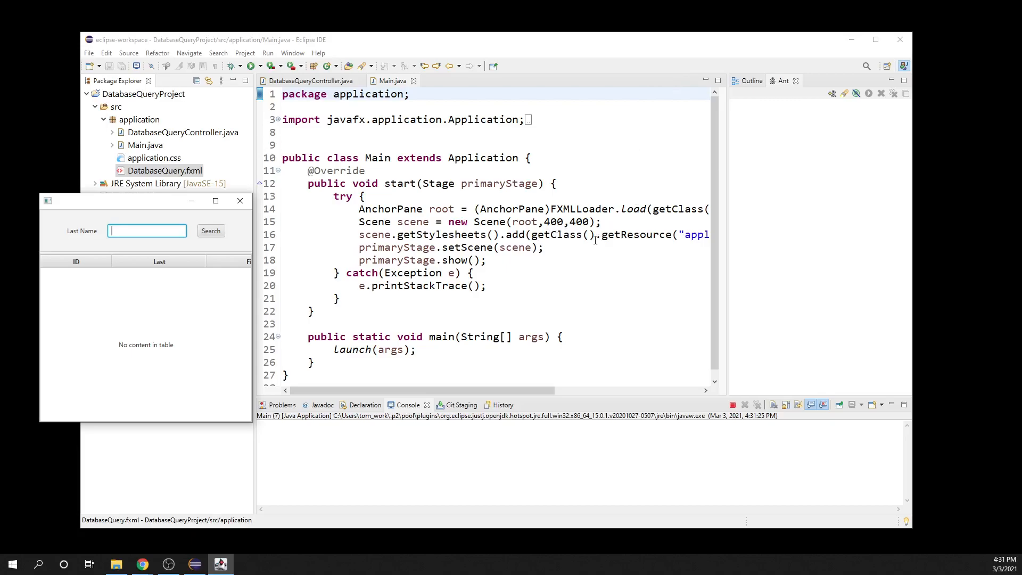
# Step: Set the scene size in Main.java's Scene constructor to 800 by 600
pyautogui.click(546, 220)
pyautogui.hotkey('shift', 'Right')
pyautogui.write('8')
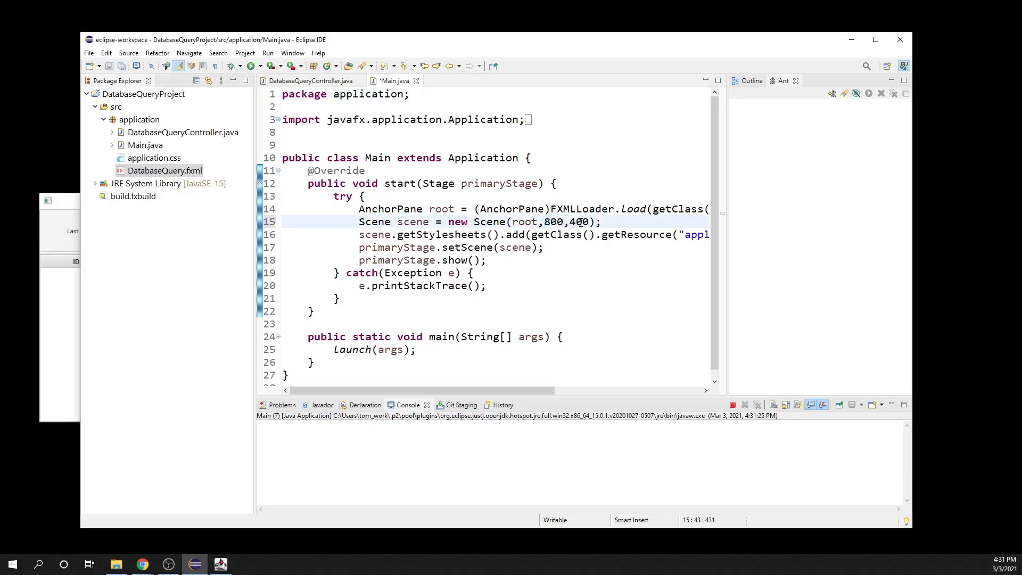
pyautogui.click(572, 220)
pyautogui.hotkey('shift', 'Right')
pyautogui.write('6')
# Step: Close the old form window, save and rerun Main to check the new window size, and close the form
pyautogui.moveTo(506, 41); pyautogui.dragTo(562, 34)
pyautogui.click(108, 204)
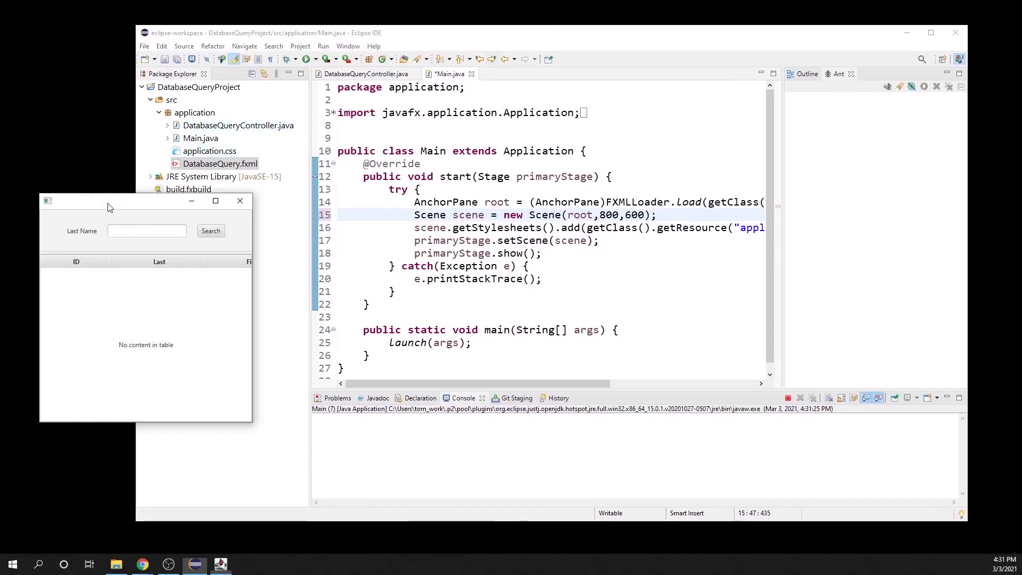
pyautogui.click(240, 200)
pyautogui.click(306, 59)
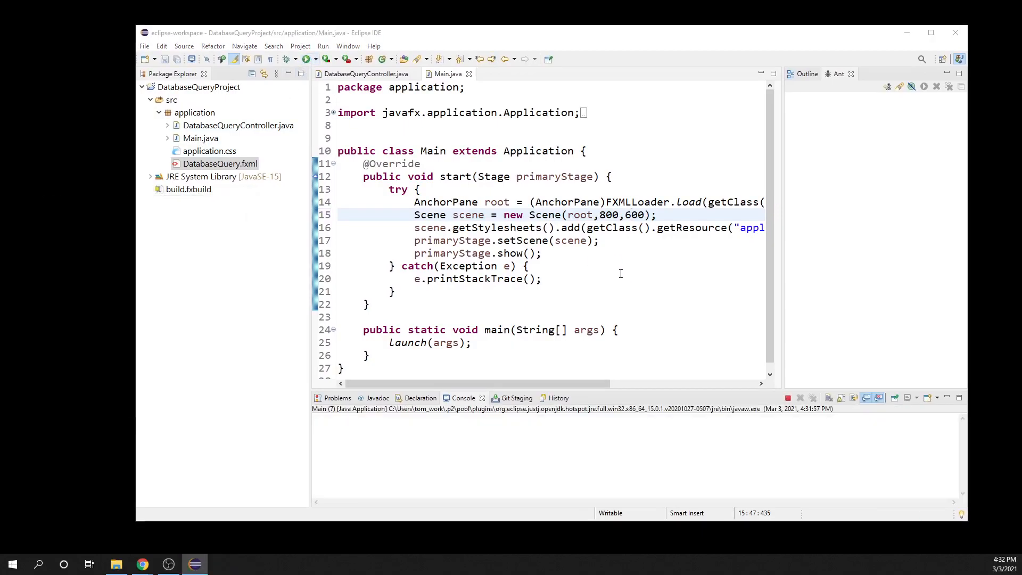
pyautogui.moveTo(456, 168); pyautogui.dragTo(302, 190)
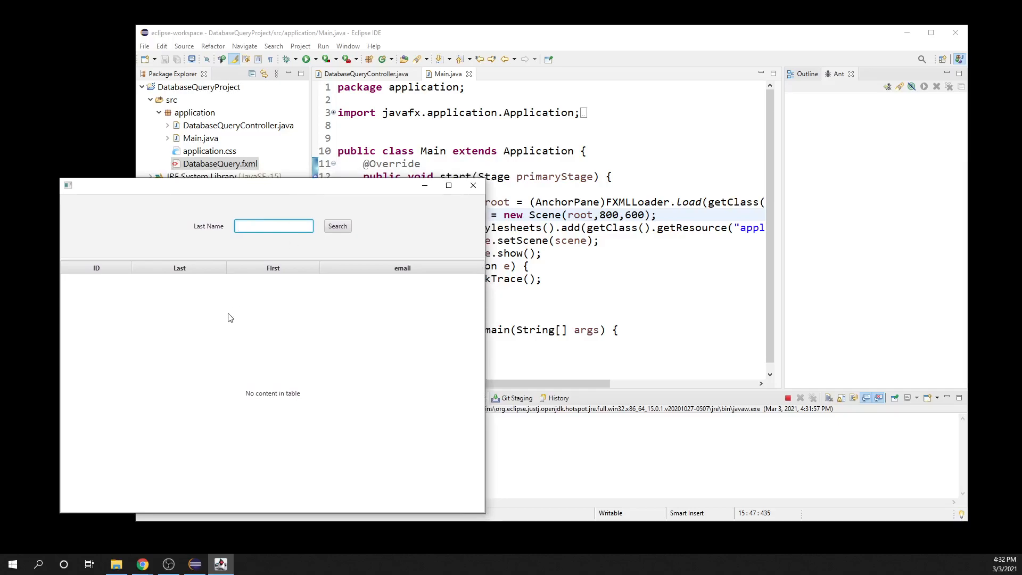
pyautogui.moveTo(273, 189); pyautogui.dragTo(298, 184)
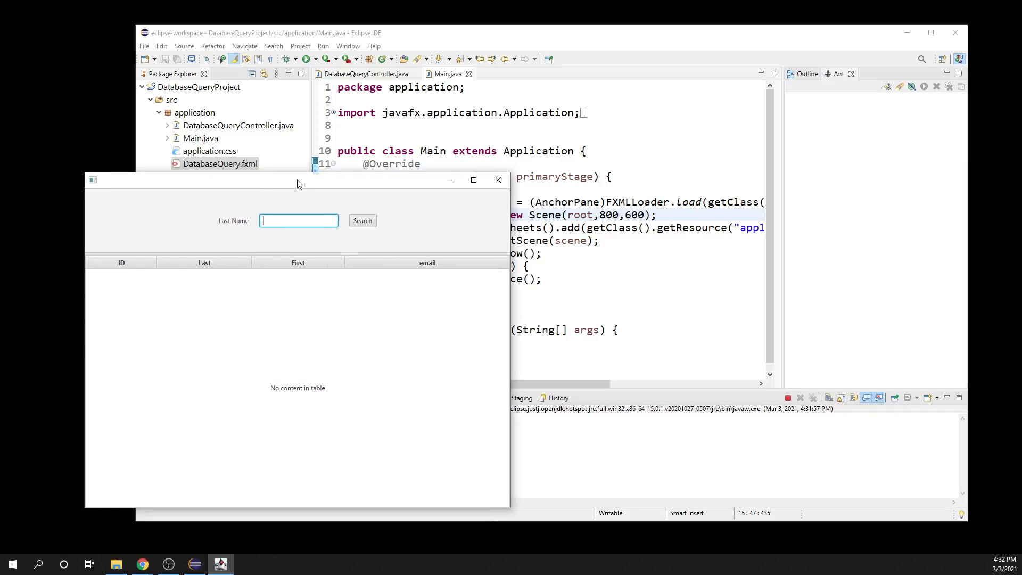
pyautogui.click(499, 180)
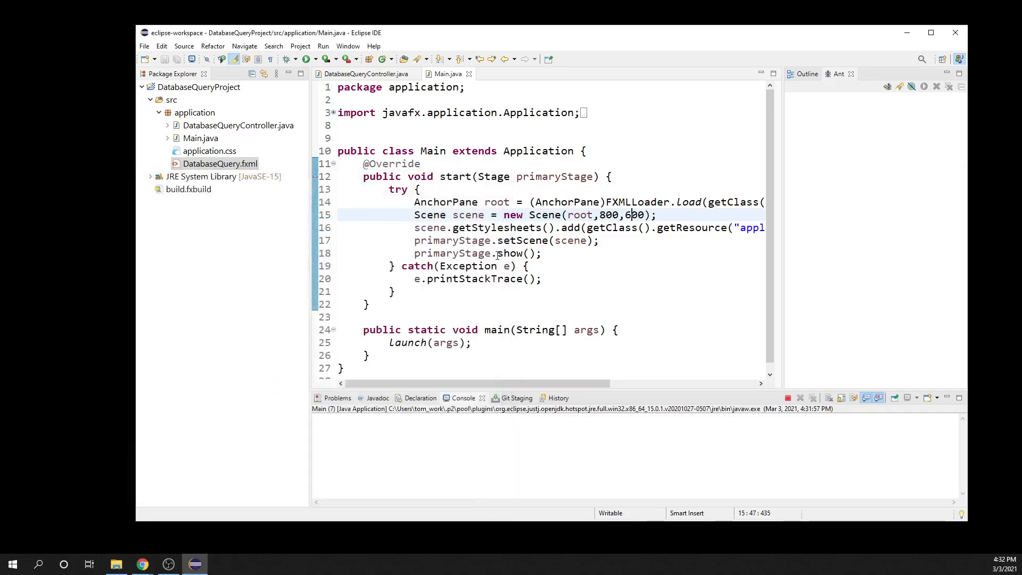
# Step: Add a primaryStage.setTitle("Database Query") statement after the setScene call in Main.java's start method
pyautogui.click(600, 241)
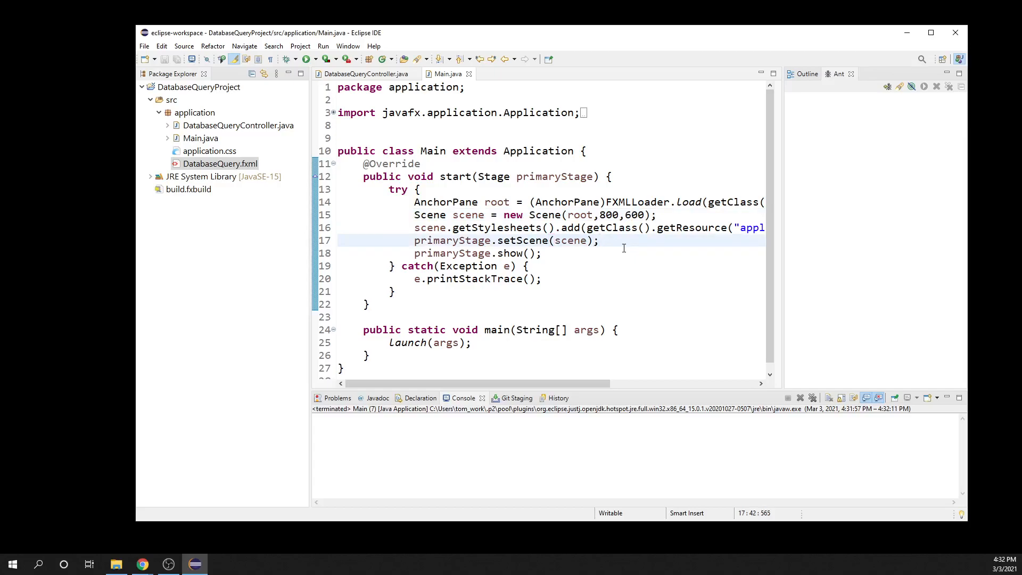
pyautogui.press('Return')
pyautogui.write('primarySt')
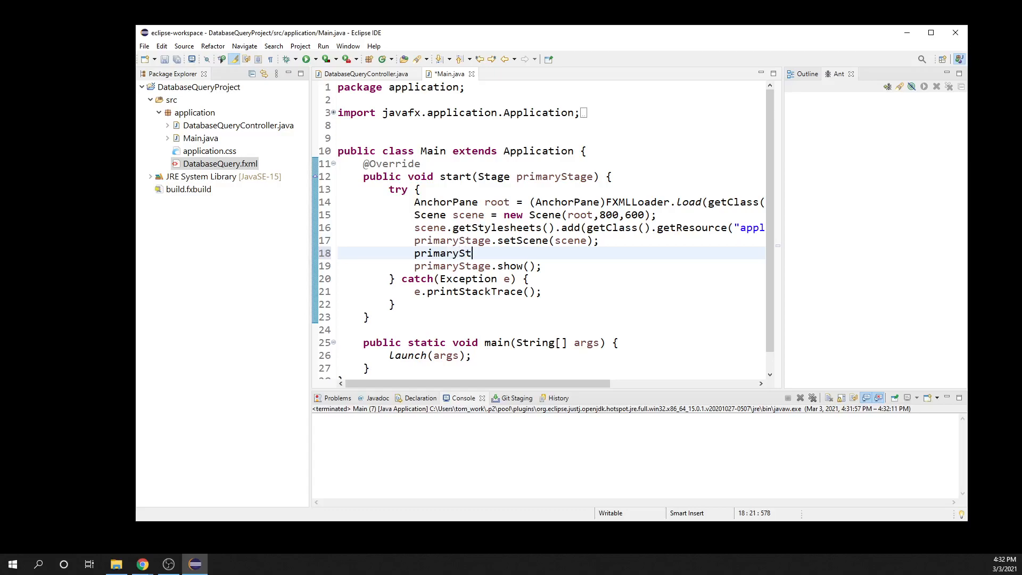
pyautogui.write('age.setTitle')
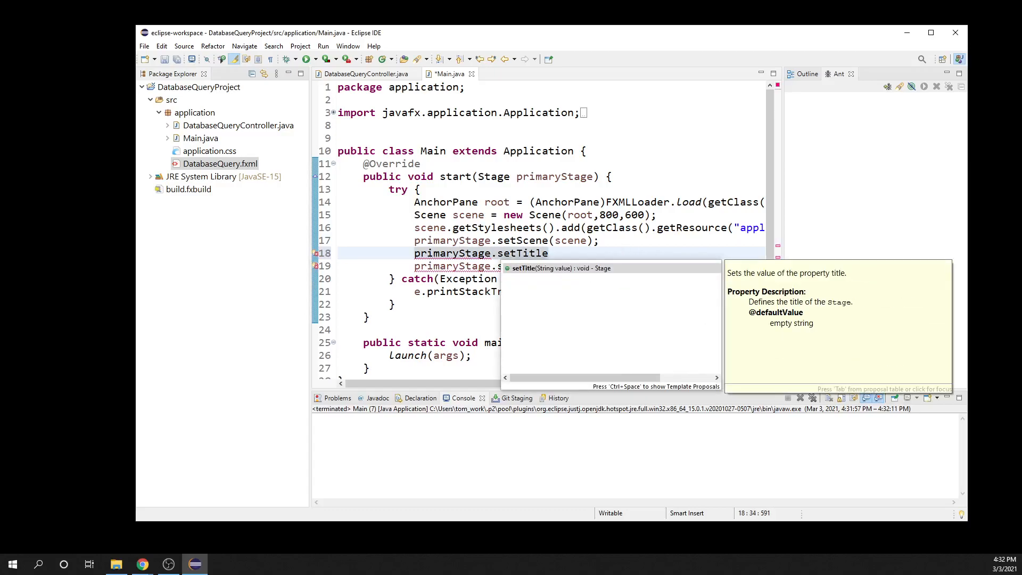
pyautogui.press('Return')
pyautogui.write('"D')
pyautogui.write('atabase Q')
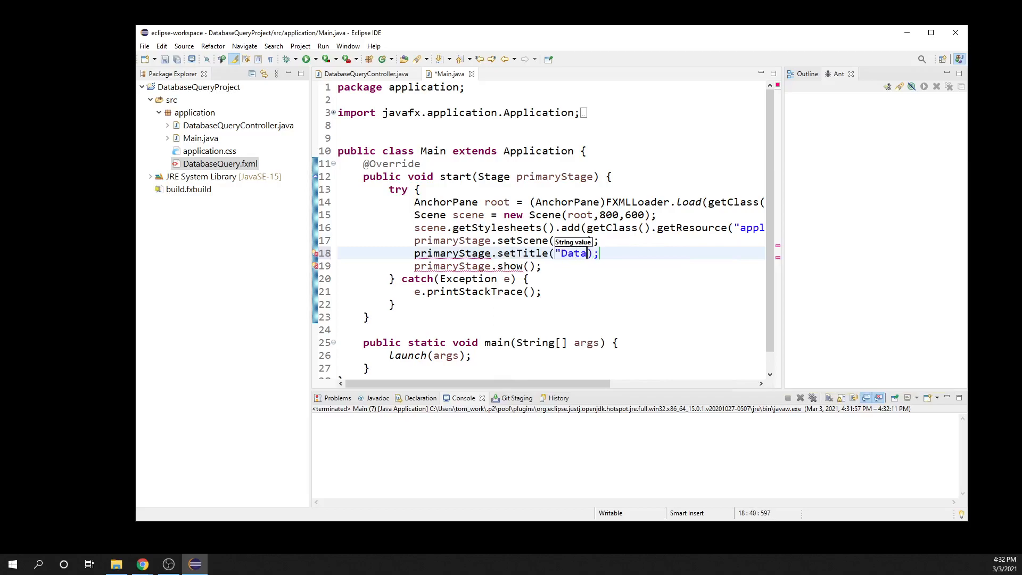
pyautogui.write('uery"')
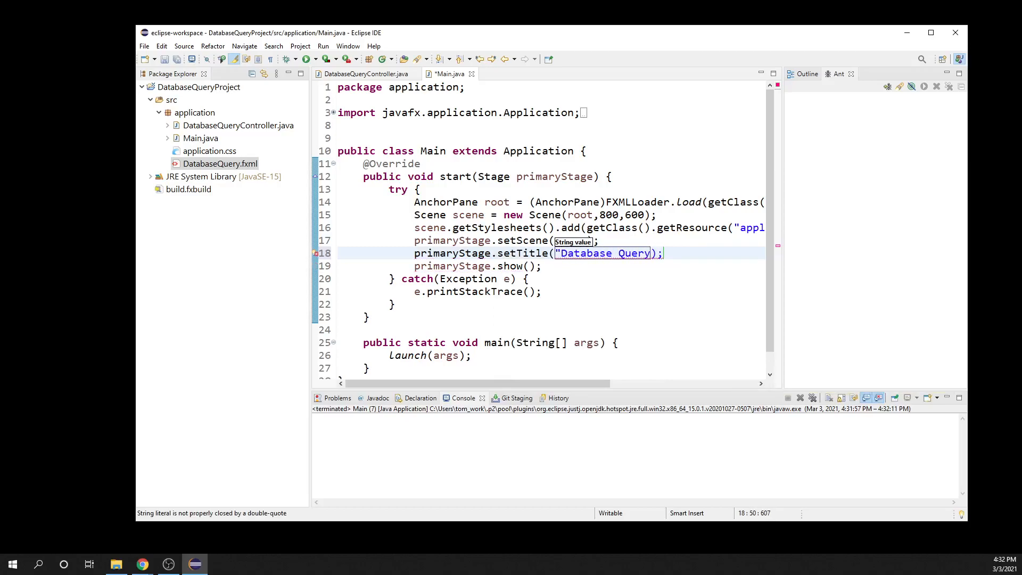
pyautogui.press('Right')
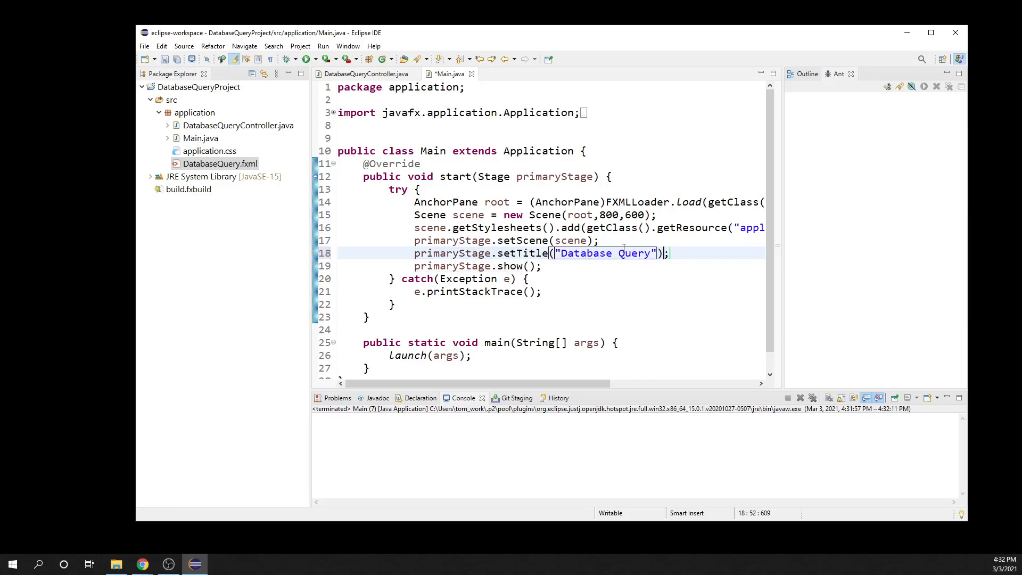
# Step: Save and run Main, move the form window aside to check its title, and close the form
pyautogui.click(306, 61)
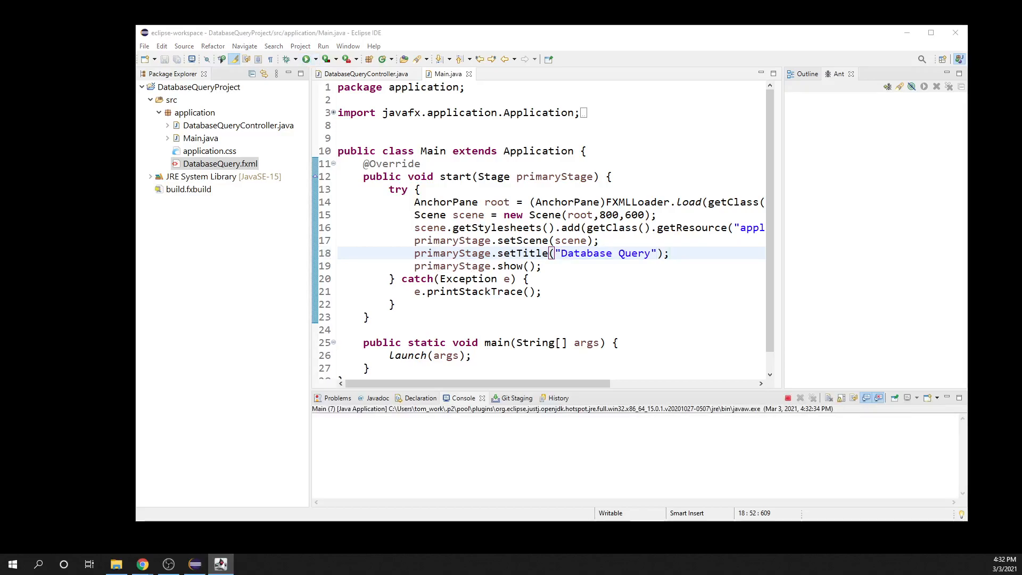
pyautogui.moveTo(394, 175); pyautogui.dragTo(270, 195)
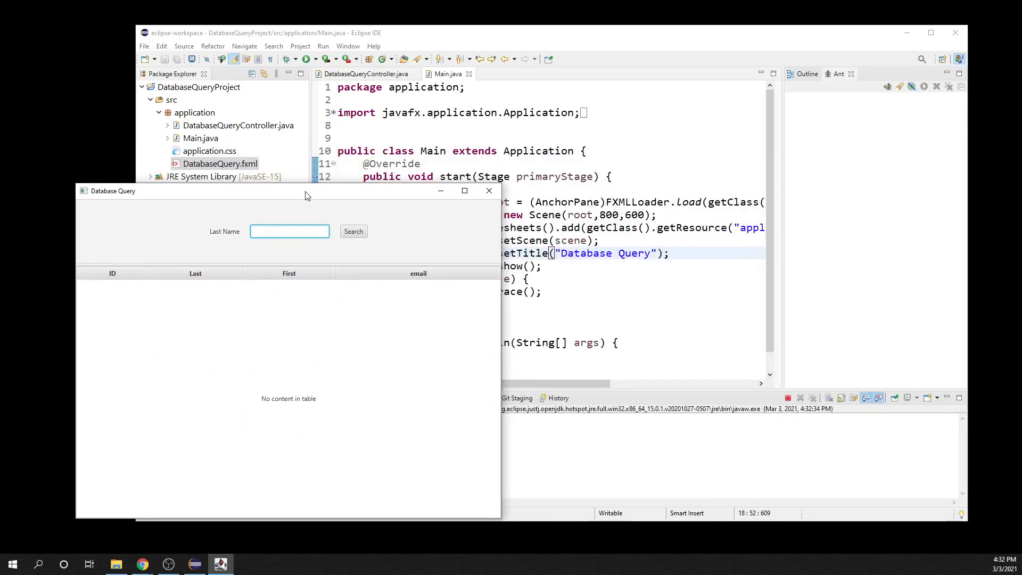
pyautogui.moveTo(302, 198); pyautogui.dragTo(308, 207)
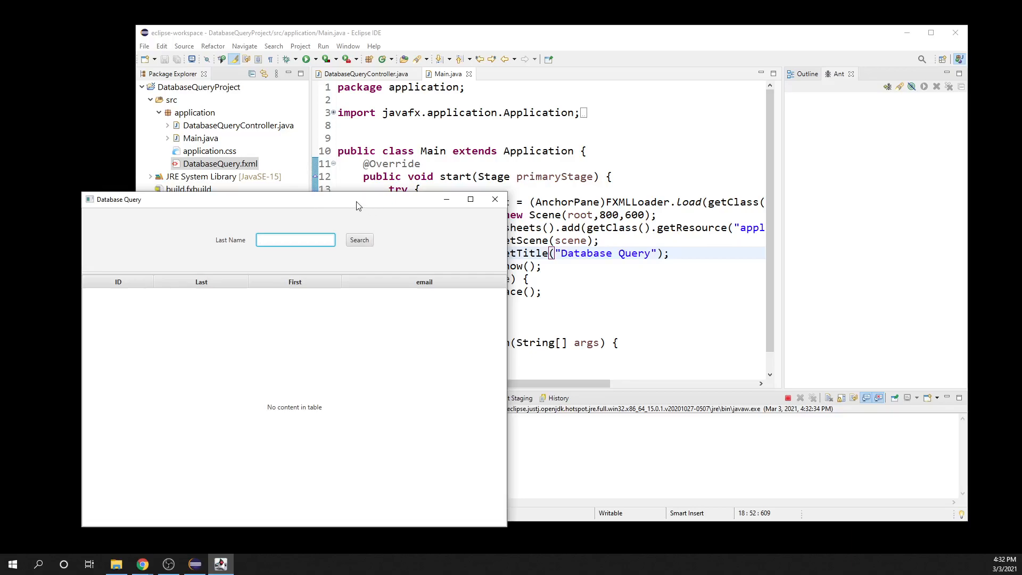
pyautogui.click(494, 201)
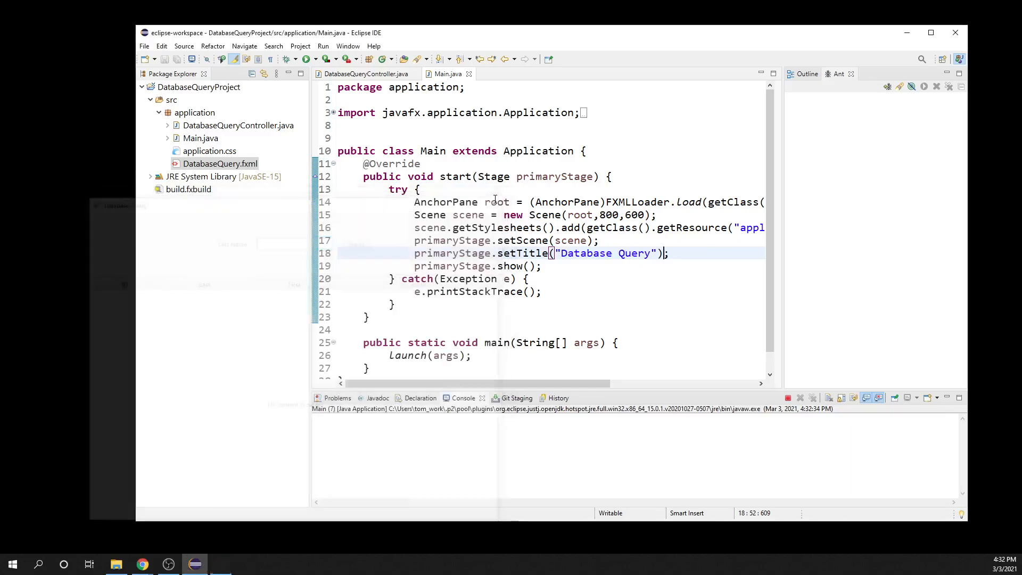